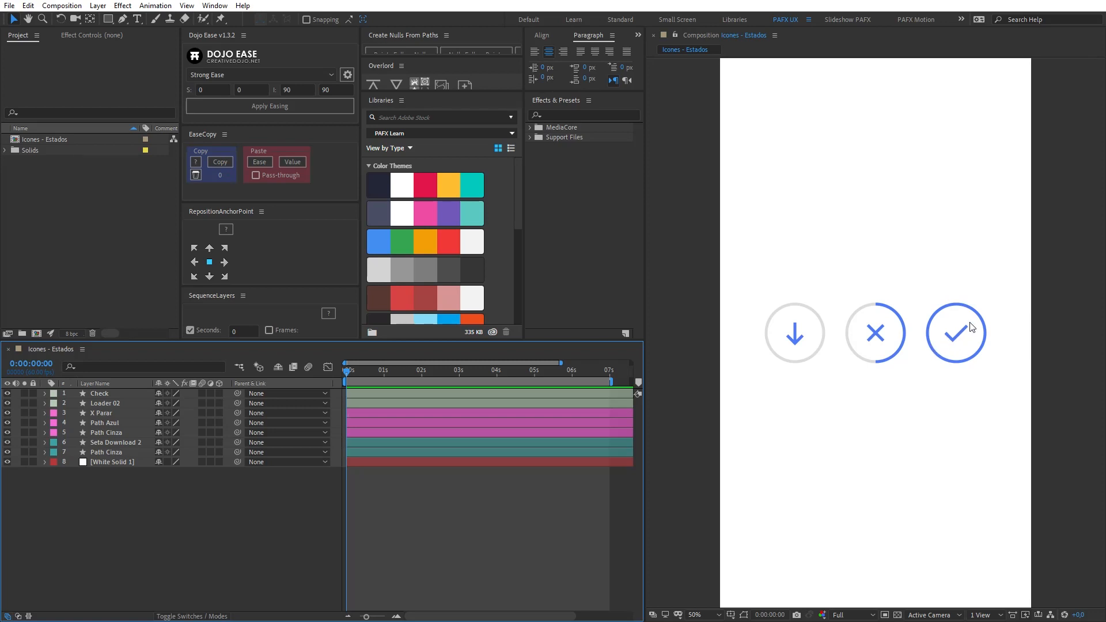
Create a new 1080 x 1920 px composition at 60 fps with a duration of 5 seconds.
{"action": "left_click", "coordinate": [62, 5]}
{"action": "left_click", "coordinate": [64, 19]}
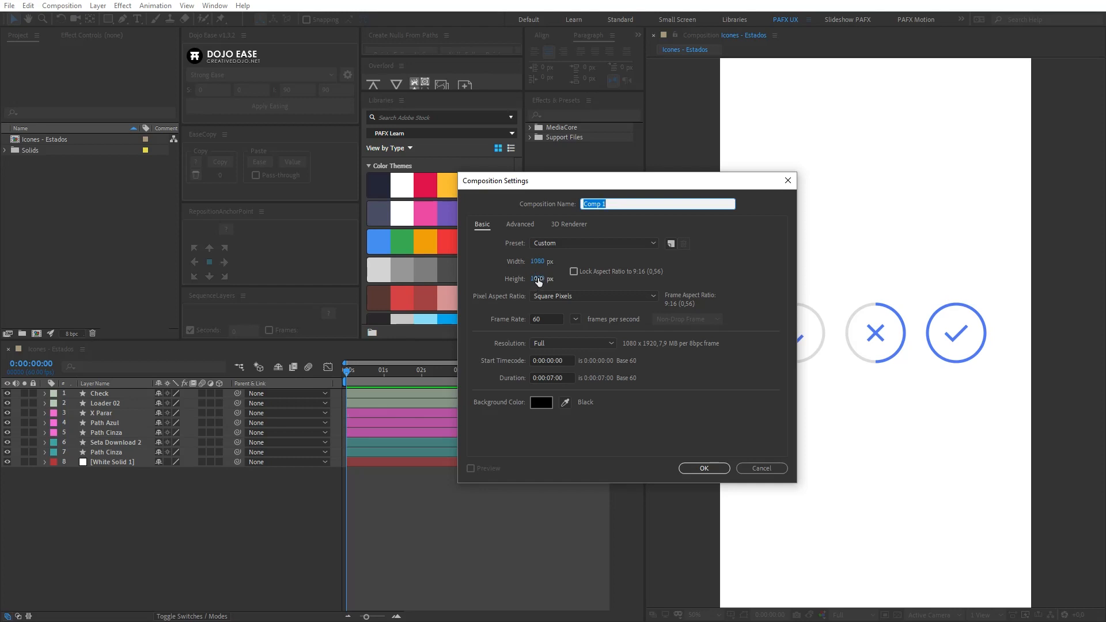
{"action": "left_click", "coordinate": [544, 319]}
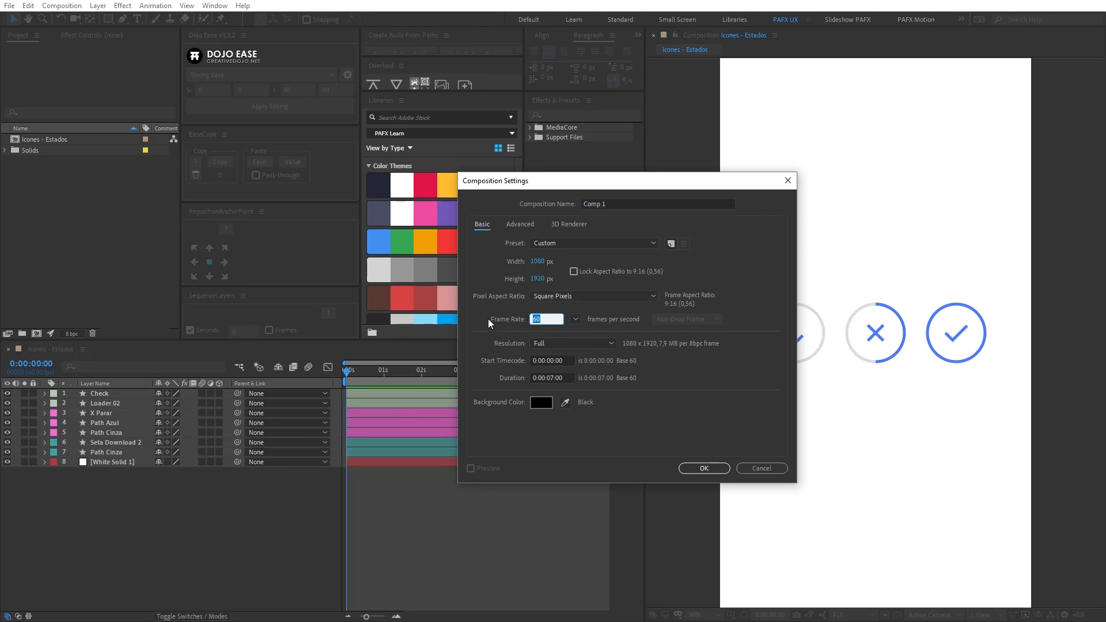
{"action": "left_click", "coordinate": [558, 374]}
{"action": "key", "text": "shift+Left"}
{"action": "key", "text": "Return"}
Add a rectangle shape layer covering the whole frame and set its fill to white.
{"action": "double_click", "coordinate": [107, 19]}
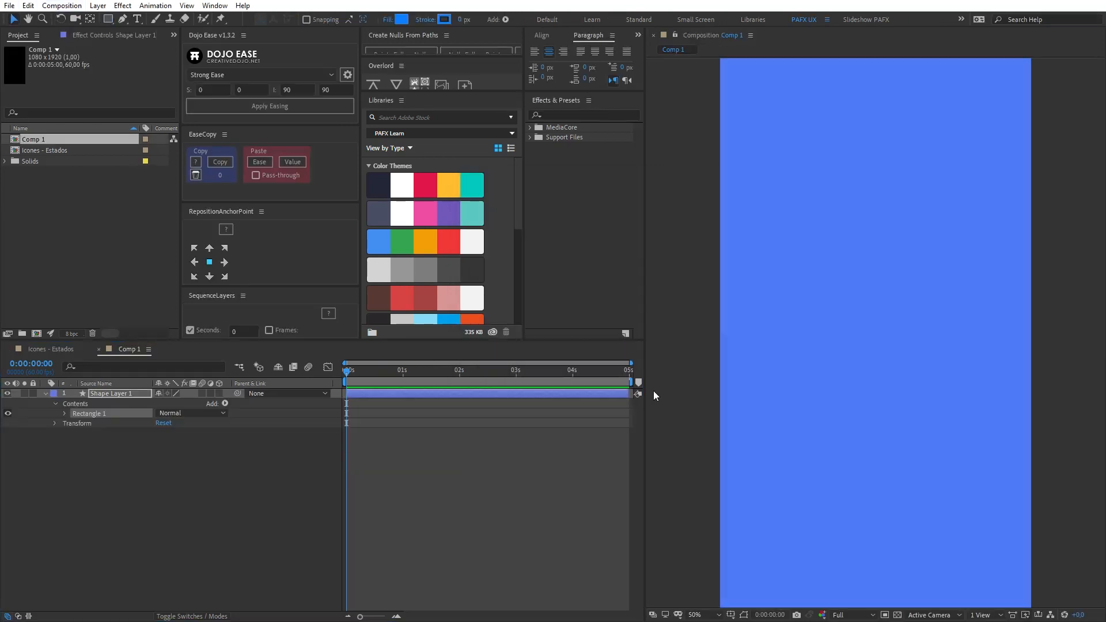
{"action": "left_click", "coordinate": [401, 19]}
{"action": "left_click", "coordinate": [504, 338]}
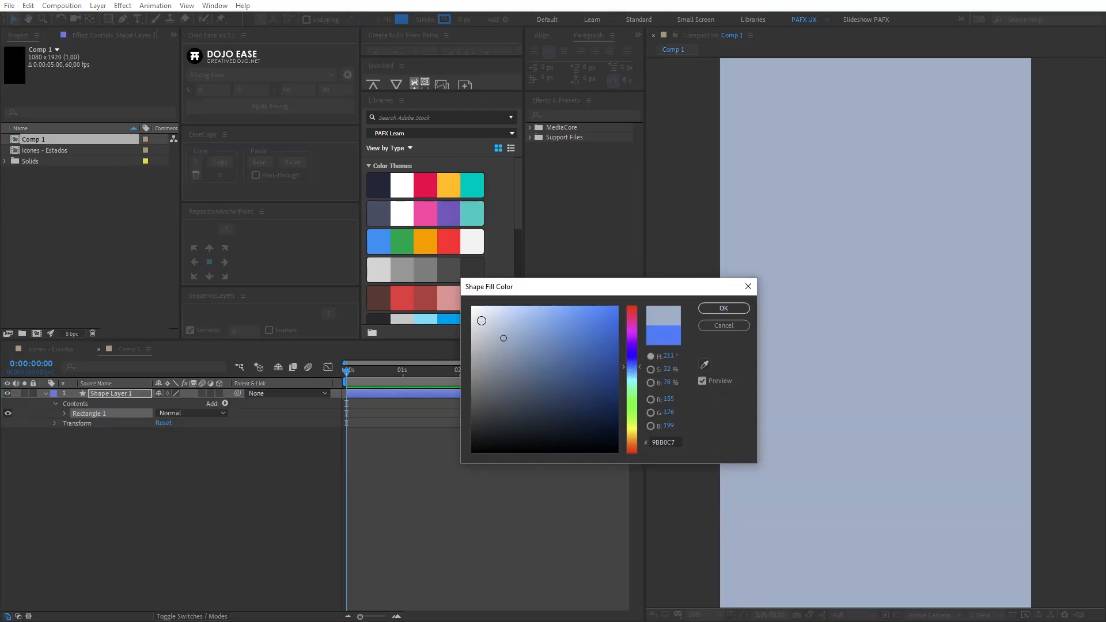
{"action": "left_click", "coordinate": [471, 307]}
{"action": "left_click", "coordinate": [723, 308]}
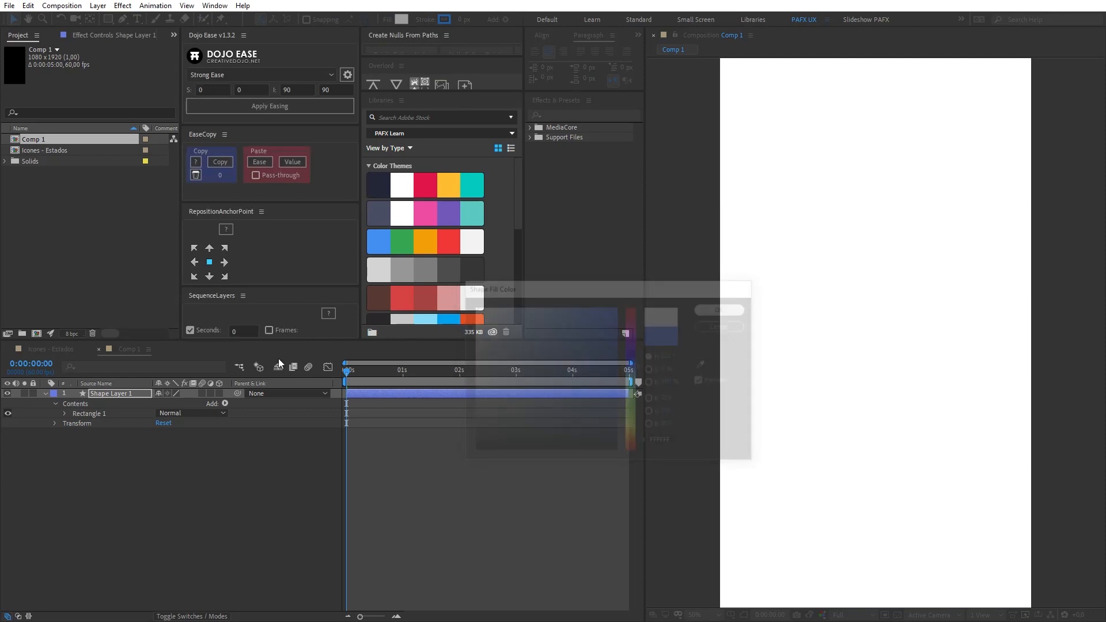
Rename the white rectangle layer to "bg" and lock it.
{"action": "left_click", "coordinate": [45, 393]}
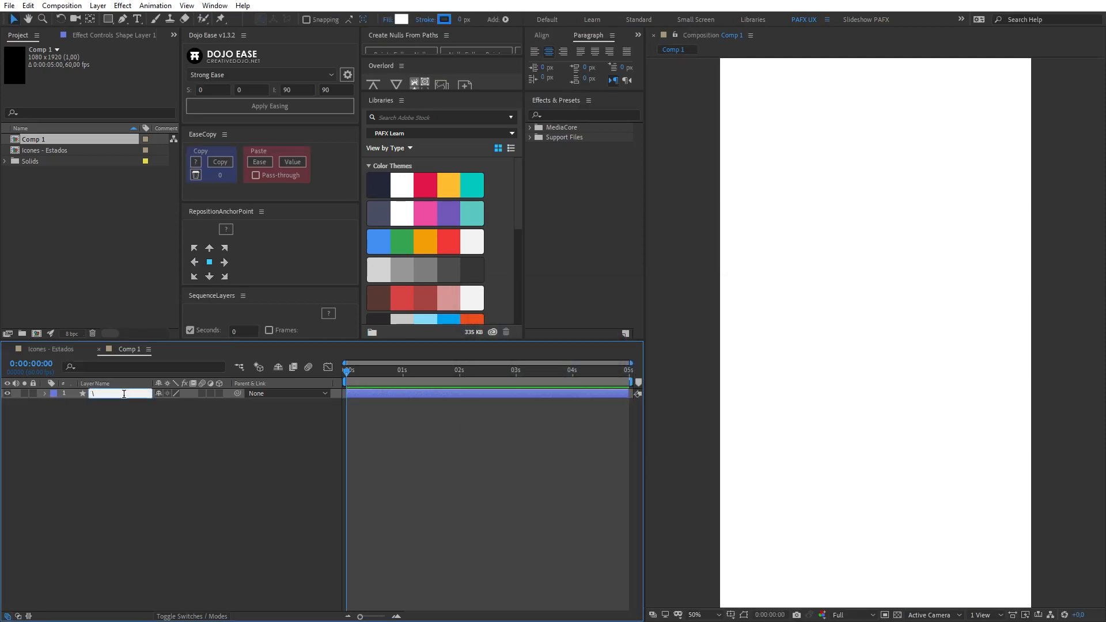
{"action": "type", "text": "bg"}
{"action": "key", "text": "Return"}
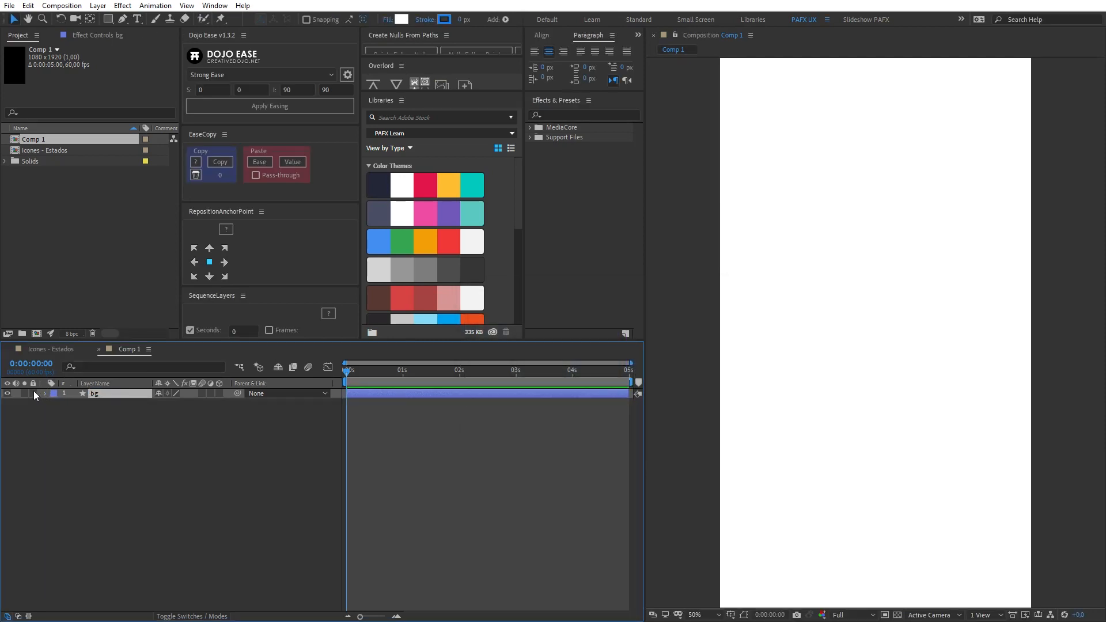
{"action": "left_click", "coordinate": [33, 394]}
Copy the Path Cinza and Seta Download 2 layers from the Icones - Estados composition into Comp 1.
{"action": "scroll", "coordinate": [788, 242], "scroll_direction": "down", "scroll_amount": 1}
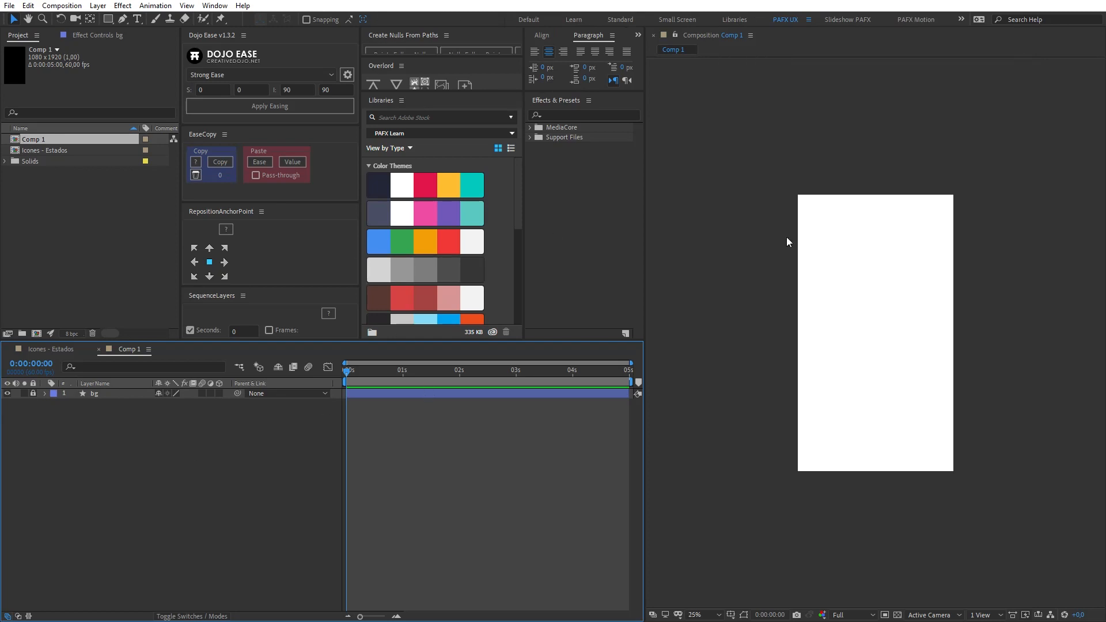
{"action": "scroll", "coordinate": [787, 240], "scroll_direction": "up", "scroll_amount": 2}
{"action": "left_click", "coordinate": [714, 614]}
{"action": "left_click", "coordinate": [718, 425]}
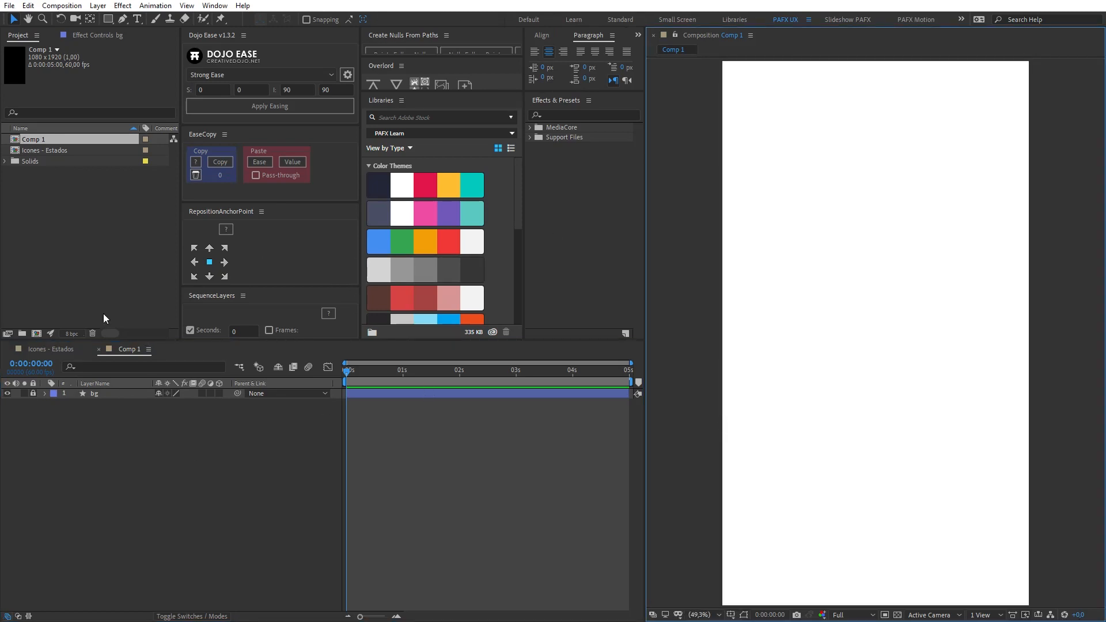
{"action": "left_click", "coordinate": [50, 349]}
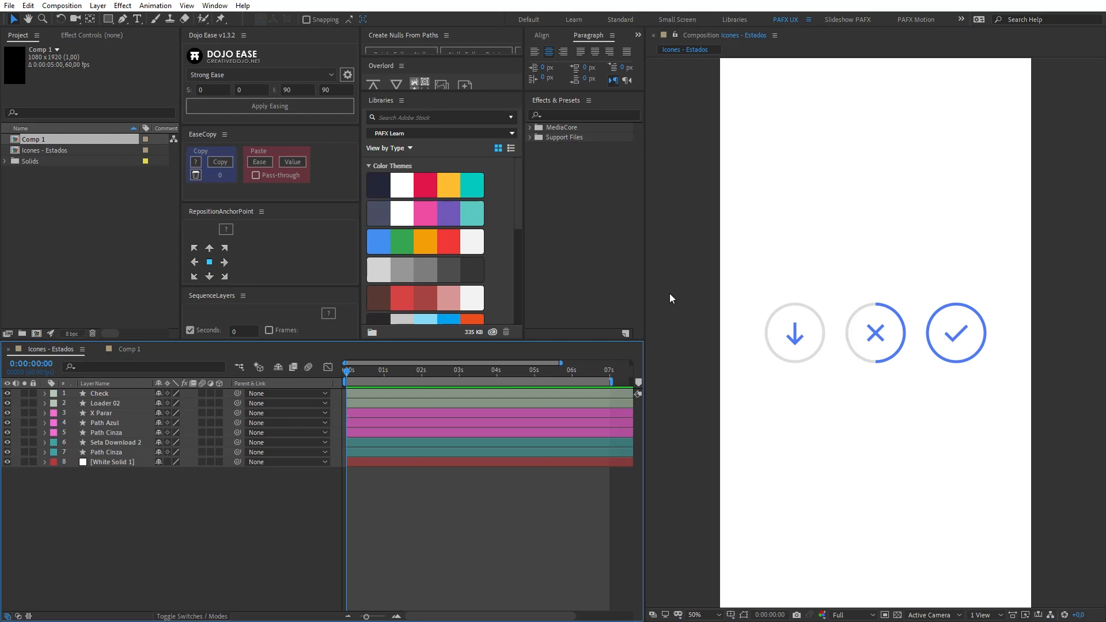
{"action": "left_click", "coordinate": [118, 453]}
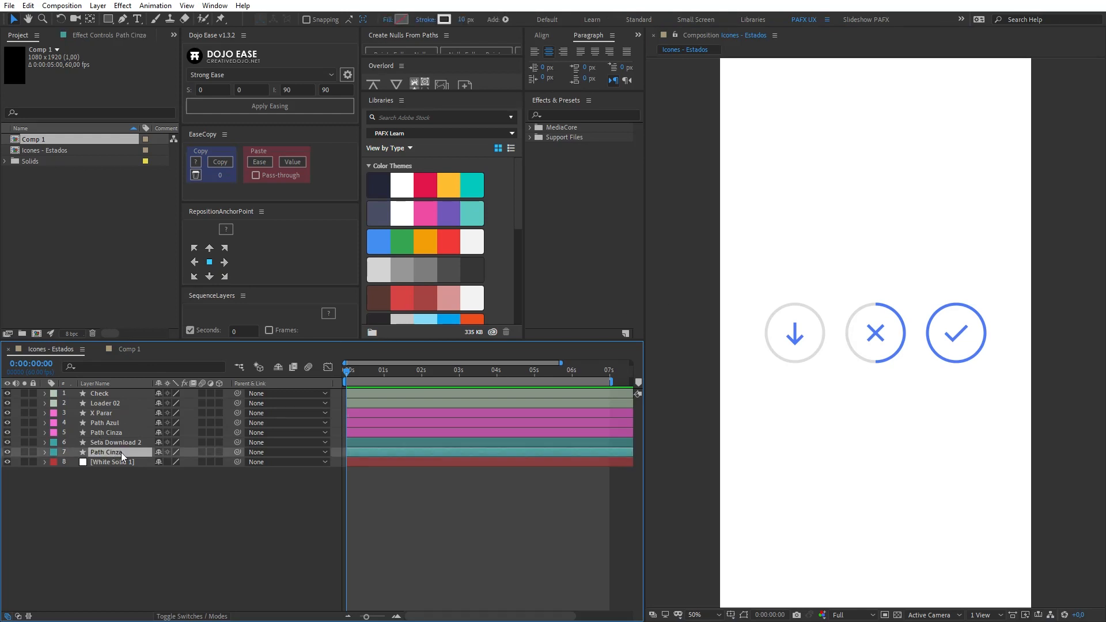
{"action": "left_click", "coordinate": [119, 443], "text": "shift"}
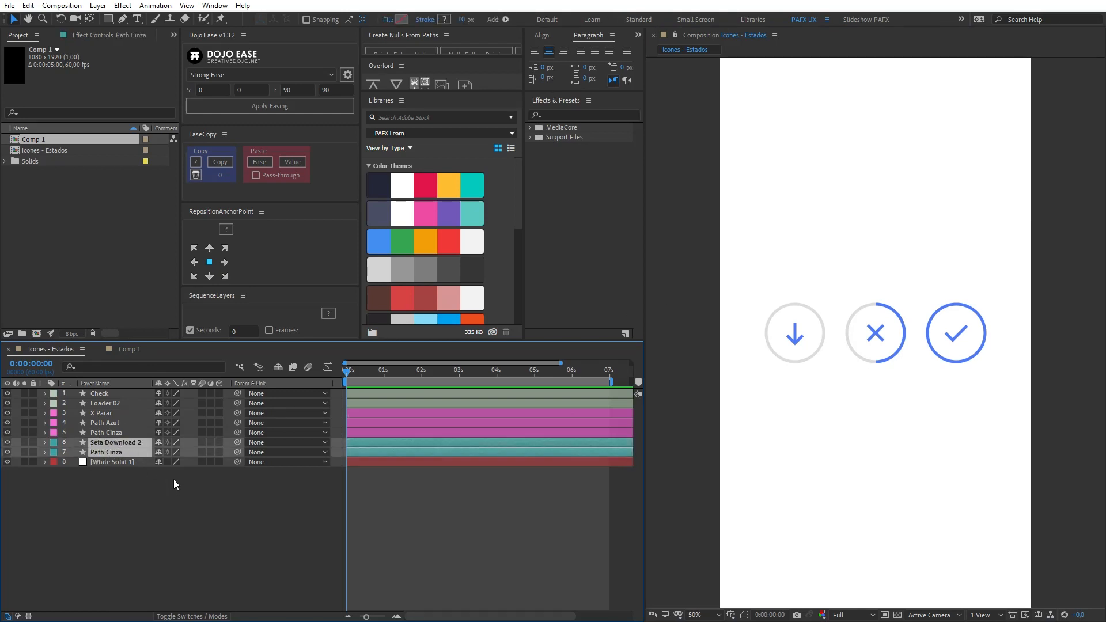
{"action": "left_click", "coordinate": [129, 349]}
{"action": "key", "text": "ctrl+v"}
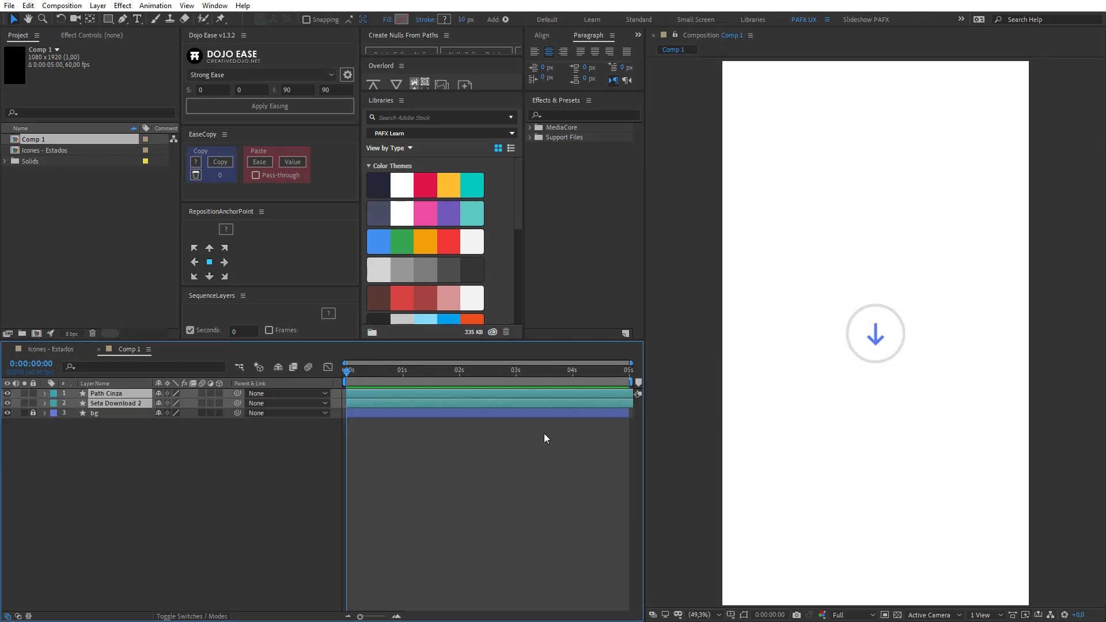
{"action": "left_click", "coordinate": [279, 513]}
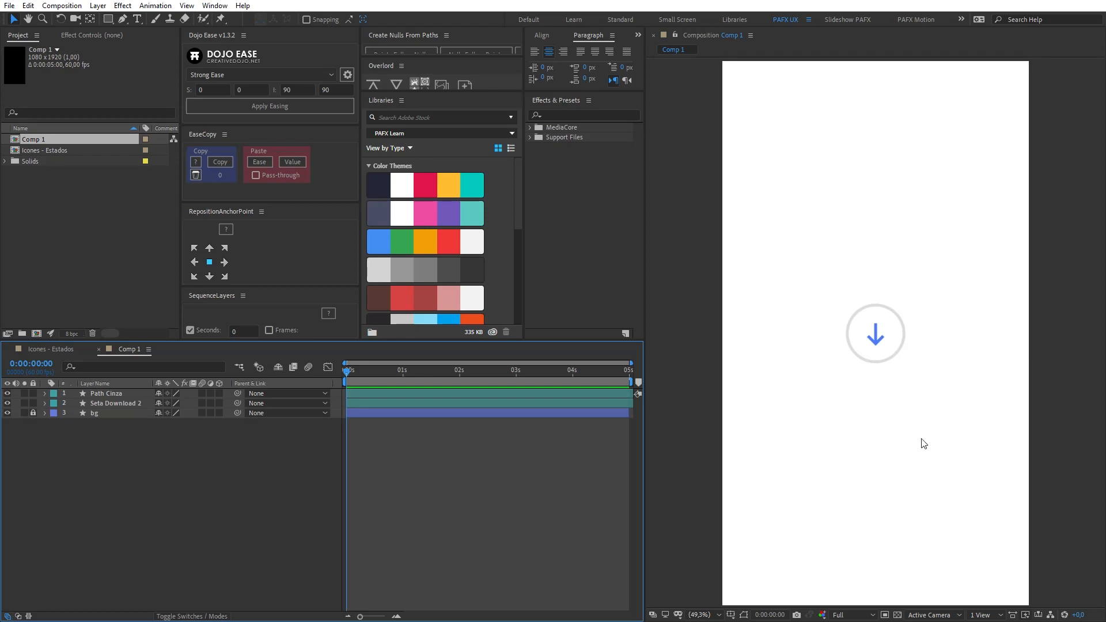
Keyframe Seta Download 2's Position at 0:00:01:00 and raise the arrow to Y 944 at 0:00:01:10.
{"action": "left_click", "coordinate": [403, 371]}
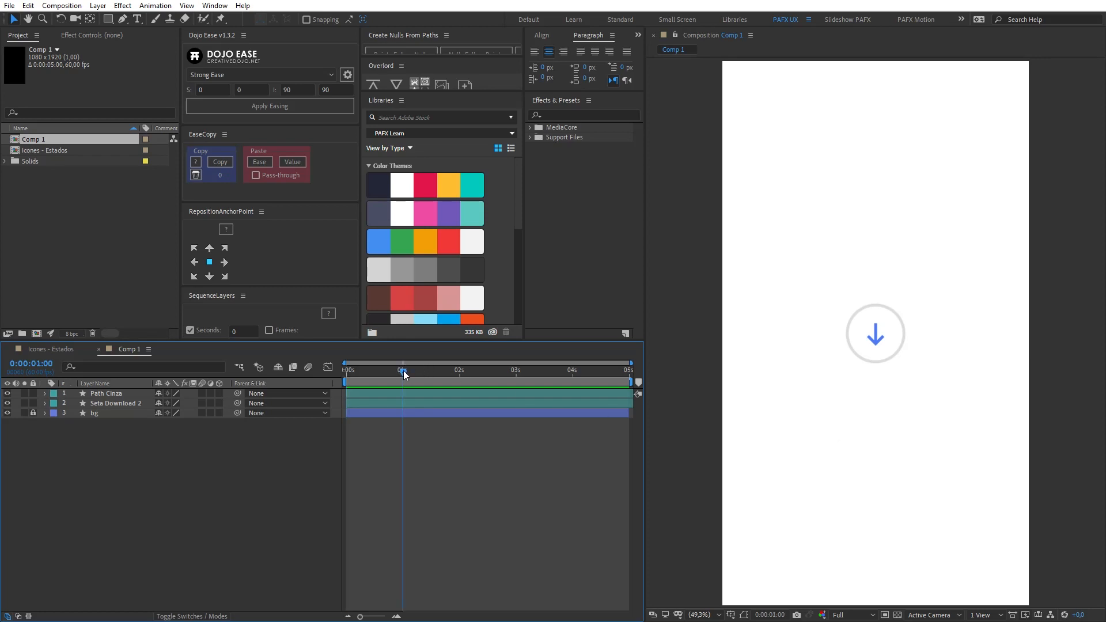
{"action": "left_click", "coordinate": [108, 394]}
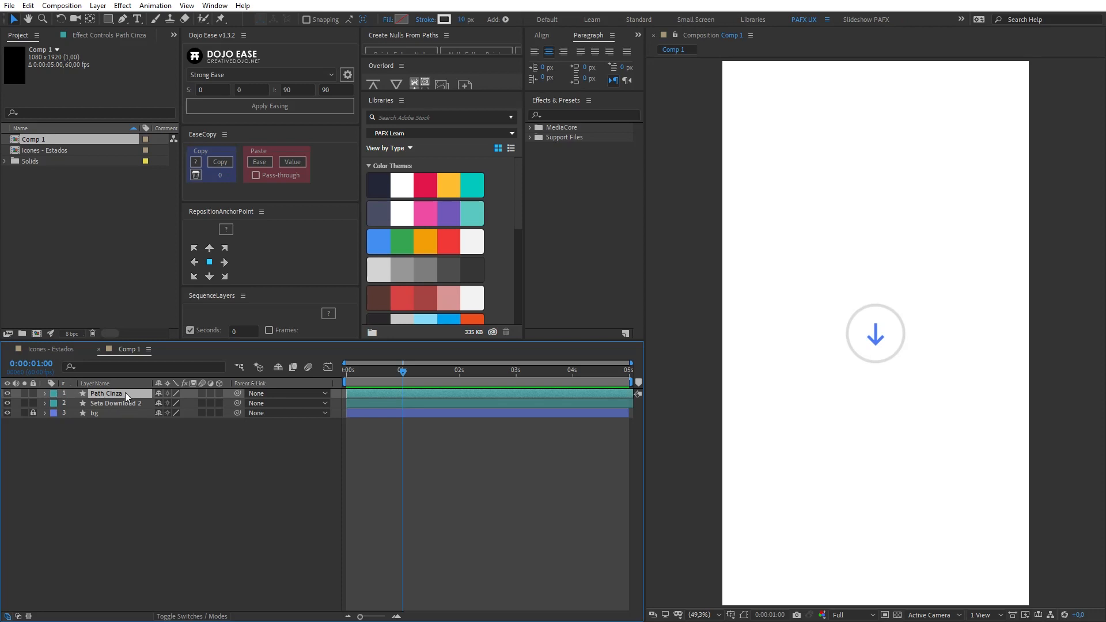
{"action": "left_click", "coordinate": [101, 404]}
{"action": "key", "text": "p"}
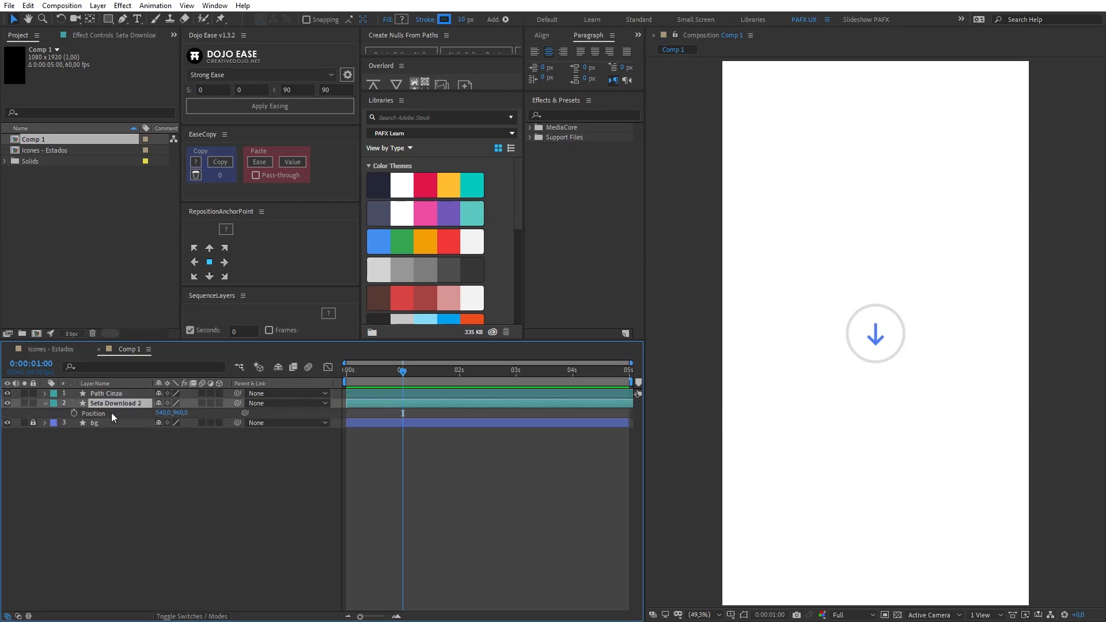
{"action": "left_click", "coordinate": [74, 413]}
{"action": "key", "text": "shift+Page_Down"}
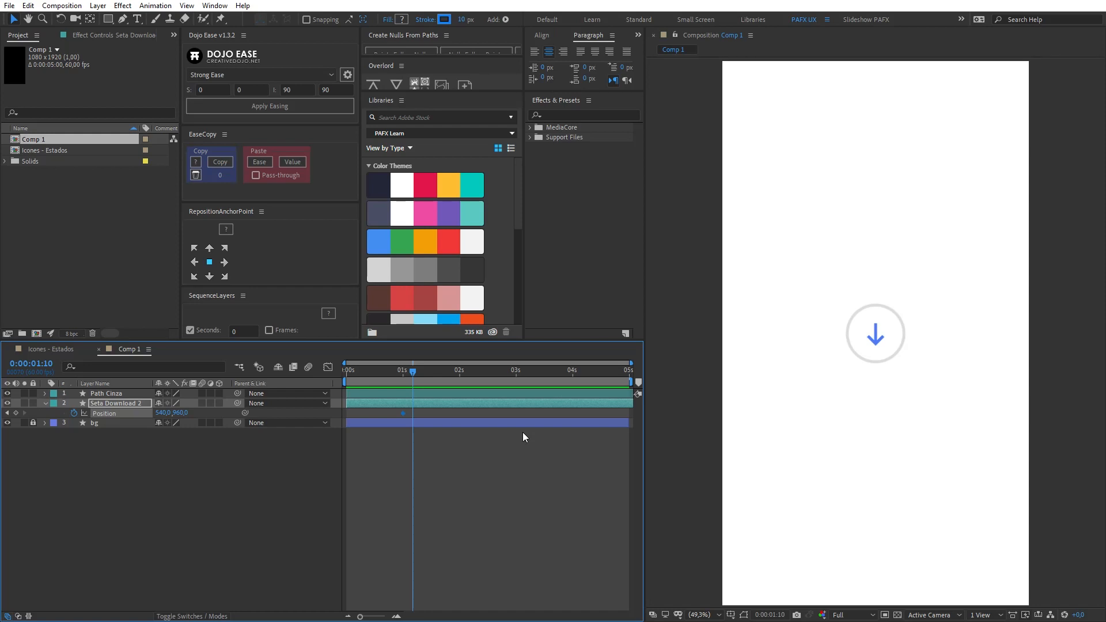
{"action": "left_click_drag", "start_coordinate": [182, 419], "coordinate": [173, 419]}
At 0:00:01:30, lower Seta Download 2 to Position Y 1103, below the grey circle.
{"action": "key", "text": "shift+Page_Down"}
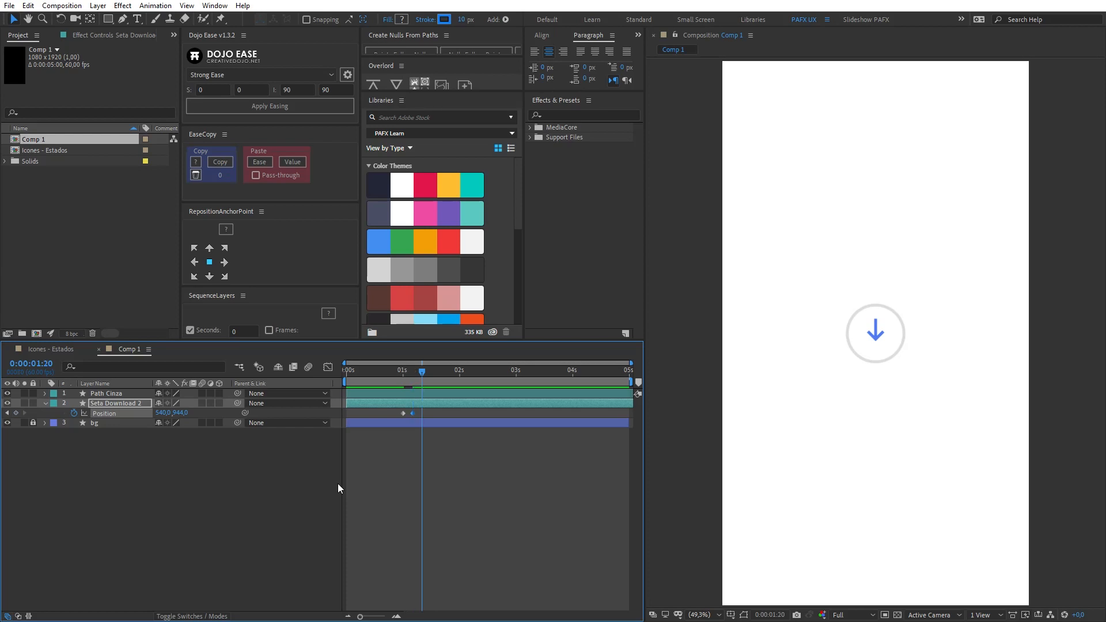
{"action": "key", "text": "shift+Page_Down"}
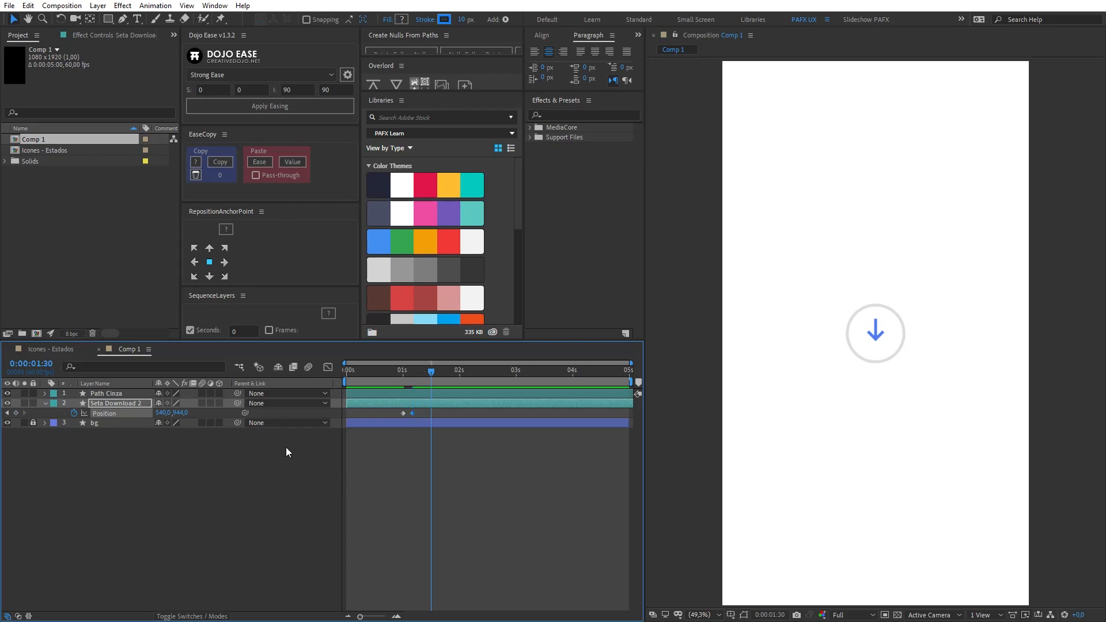
{"action": "left_click_drag", "start_coordinate": [180, 415], "coordinate": [263, 423]}
{"action": "left_click_drag", "start_coordinate": [389, 415], "coordinate": [444, 428]}
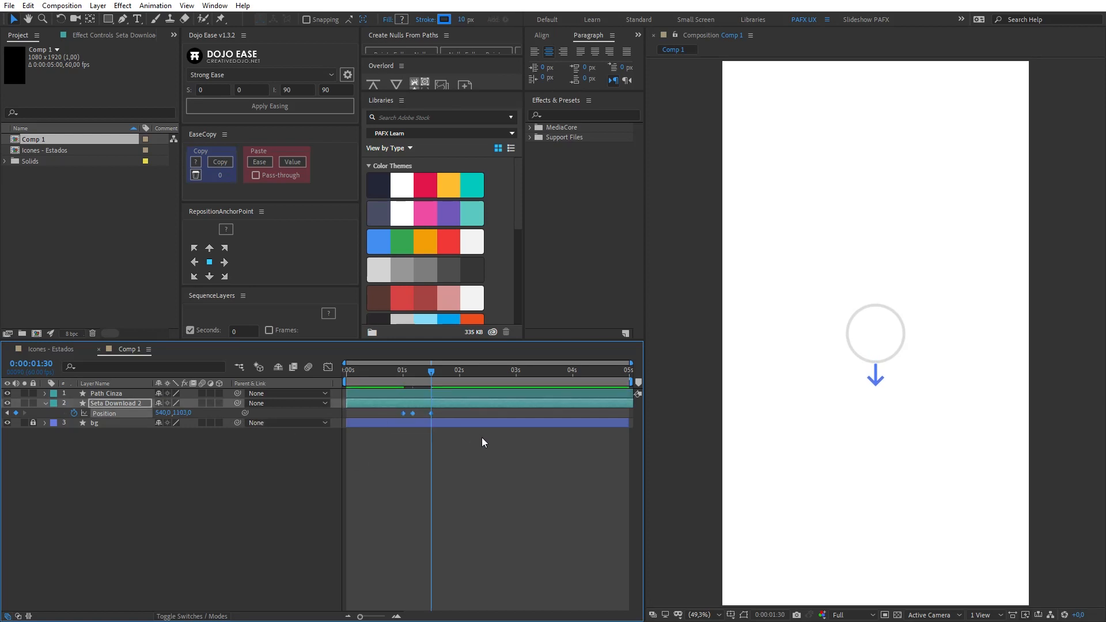
Limit the work area to about 0:00:00:45–0:00:01:48, apply Easy Ease to the three Position keyframes and preview the motion.
{"action": "left_click", "coordinate": [388, 372]}
{"action": "key", "text": "b"}
{"action": "left_click_drag", "start_coordinate": [447, 372], "coordinate": [448, 372]}
{"action": "key", "text": "n"}
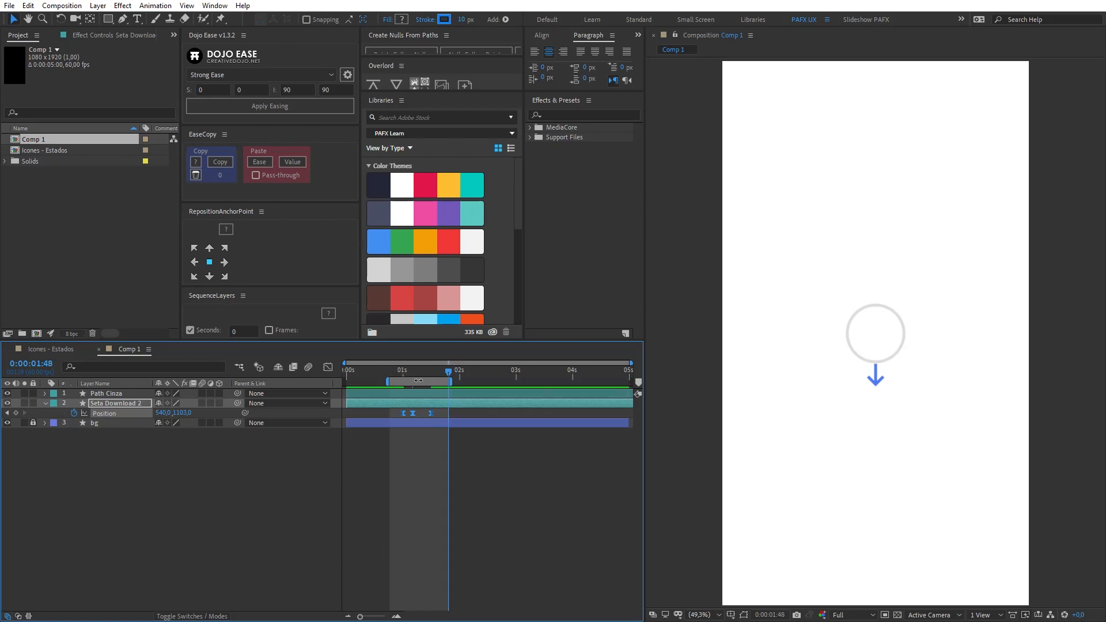
{"action": "key", "text": "space"}
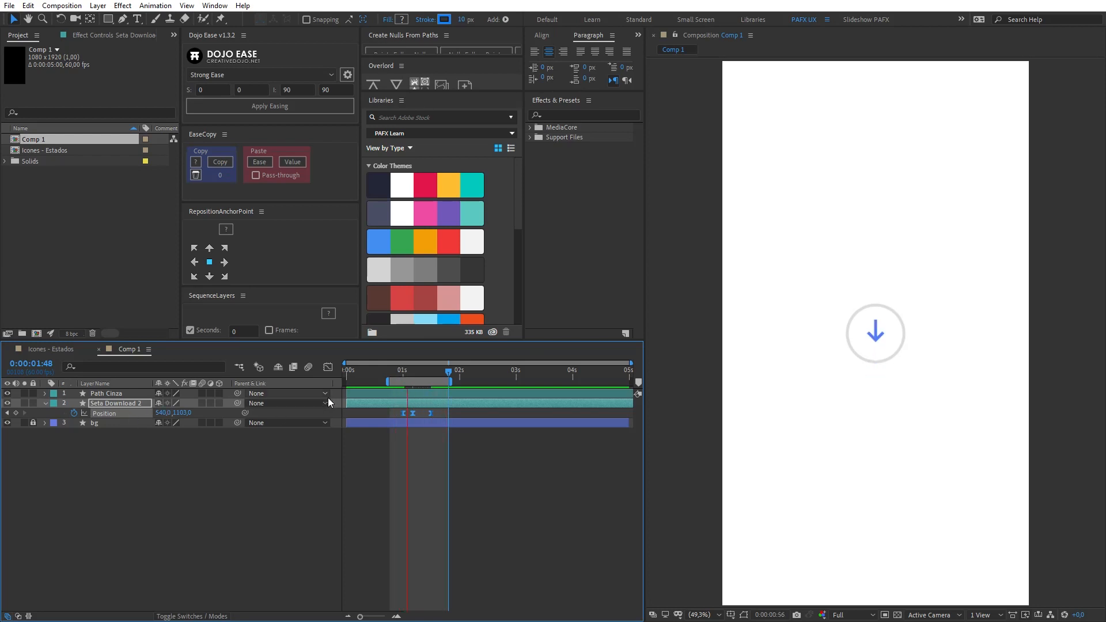
Reshape Seta Download 2's Position speed graph so the rise starts fast and decelerates into 0:00:01:10, and the drop accelerates sharply toward 0:00:01:30.
{"action": "left_click", "coordinate": [327, 367]}
{"action": "key", "text": "space"}
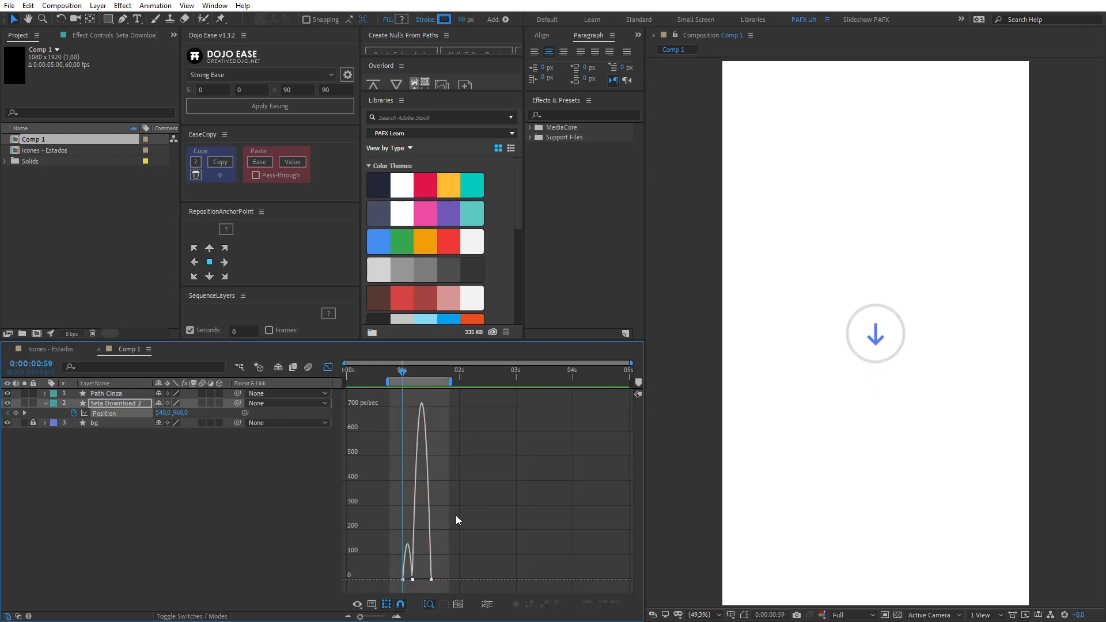
{"action": "left_click_drag", "start_coordinate": [452, 527], "coordinate": [401, 531]}
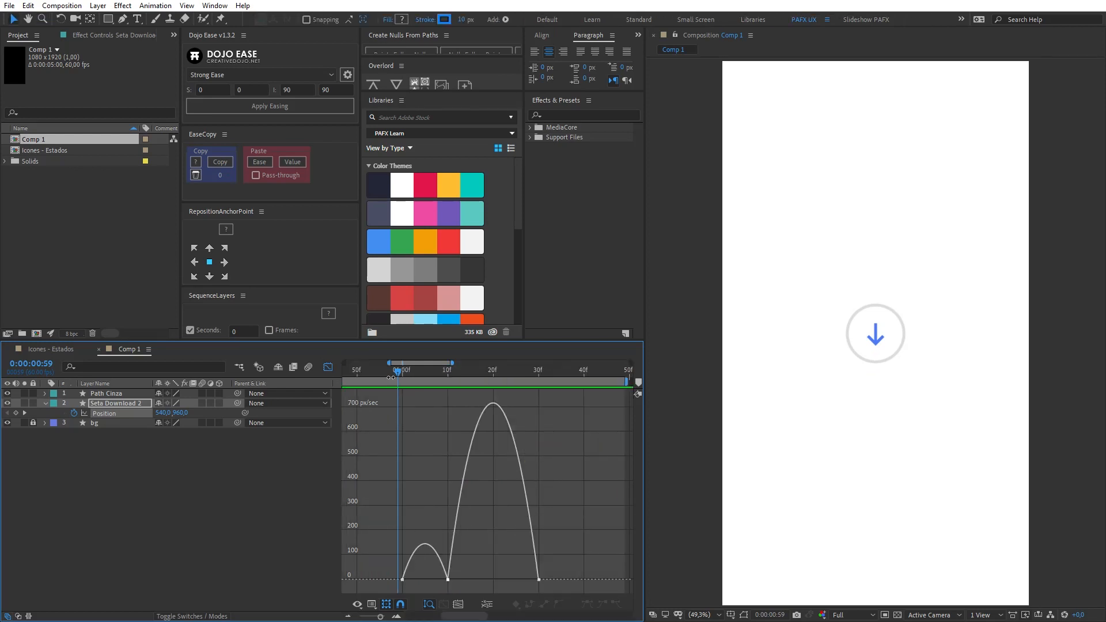
{"action": "left_click", "coordinate": [389, 377]}
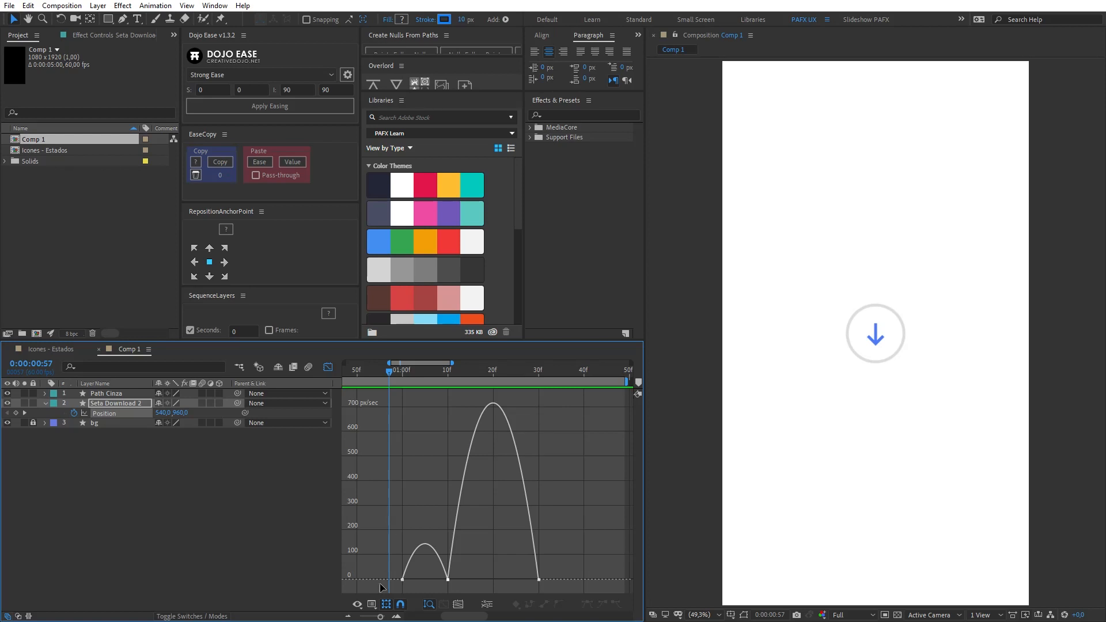
{"action": "mouse_move", "coordinate": [392, 569]}
{"action": "left_mouse_down"}
{"action": "mouse_move", "coordinate": [413, 583]}
{"action": "mouse_move", "coordinate": [385, 578]}
{"action": "left_mouse_up"}
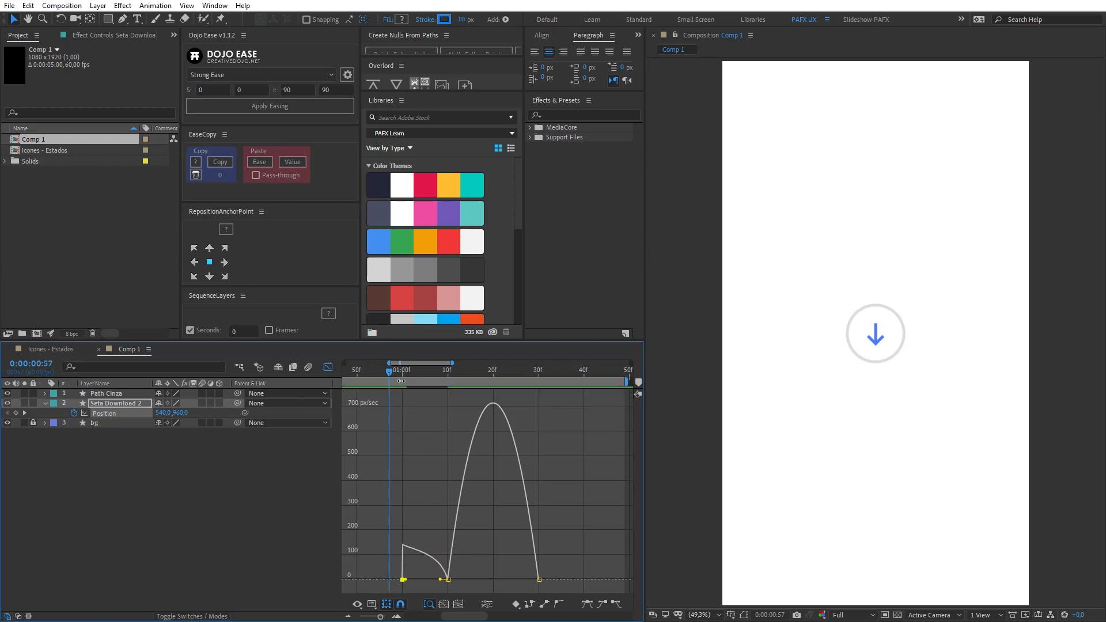
{"action": "left_click_drag", "start_coordinate": [398, 375], "coordinate": [449, 378]}
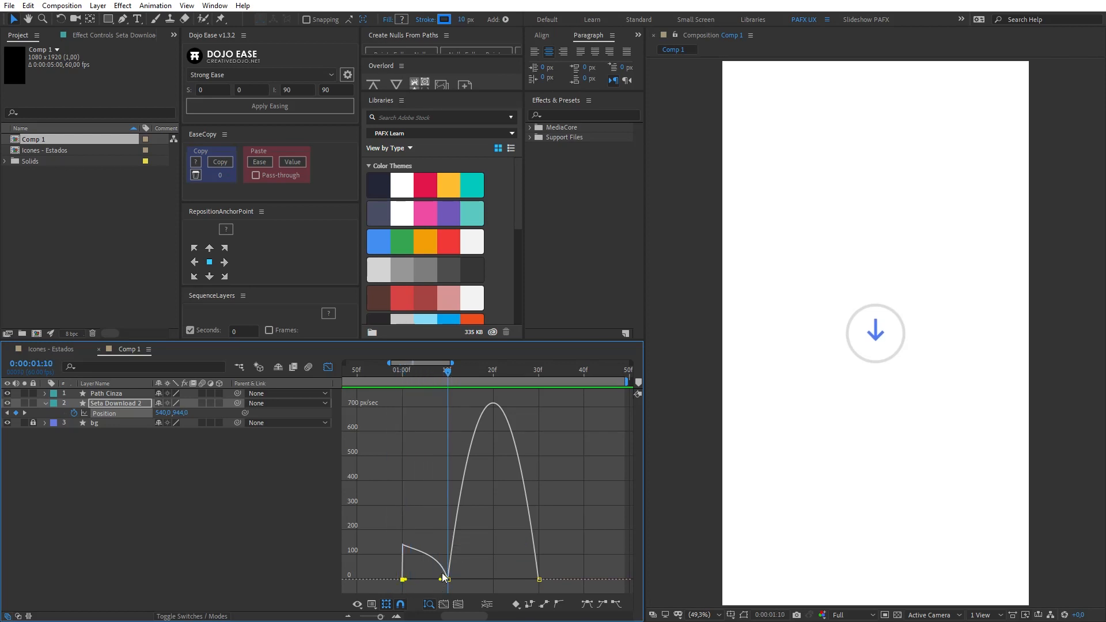
{"action": "left_click_drag", "start_coordinate": [441, 579], "coordinate": [429, 581]}
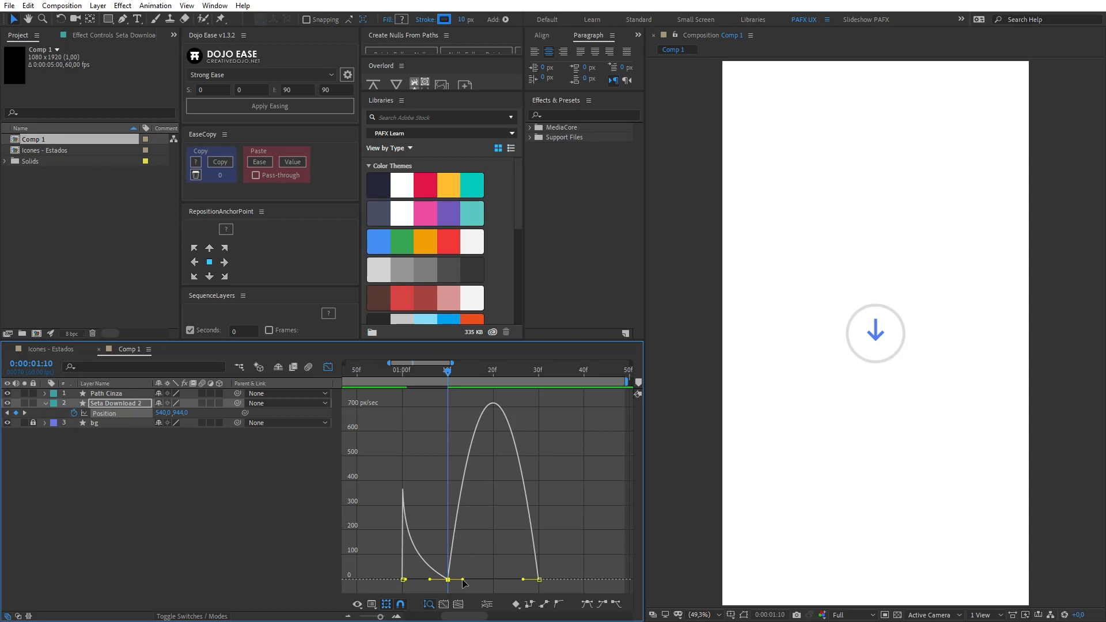
{"action": "left_click_drag", "start_coordinate": [463, 579], "coordinate": [484, 582]}
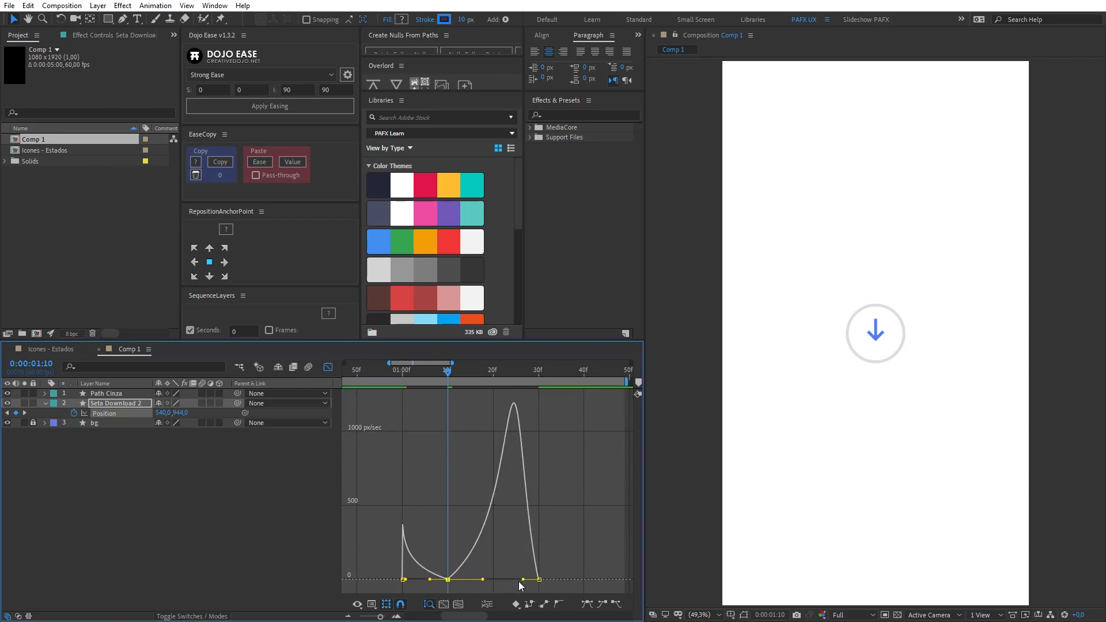
{"action": "left_click_drag", "start_coordinate": [522, 579], "coordinate": [539, 580]}
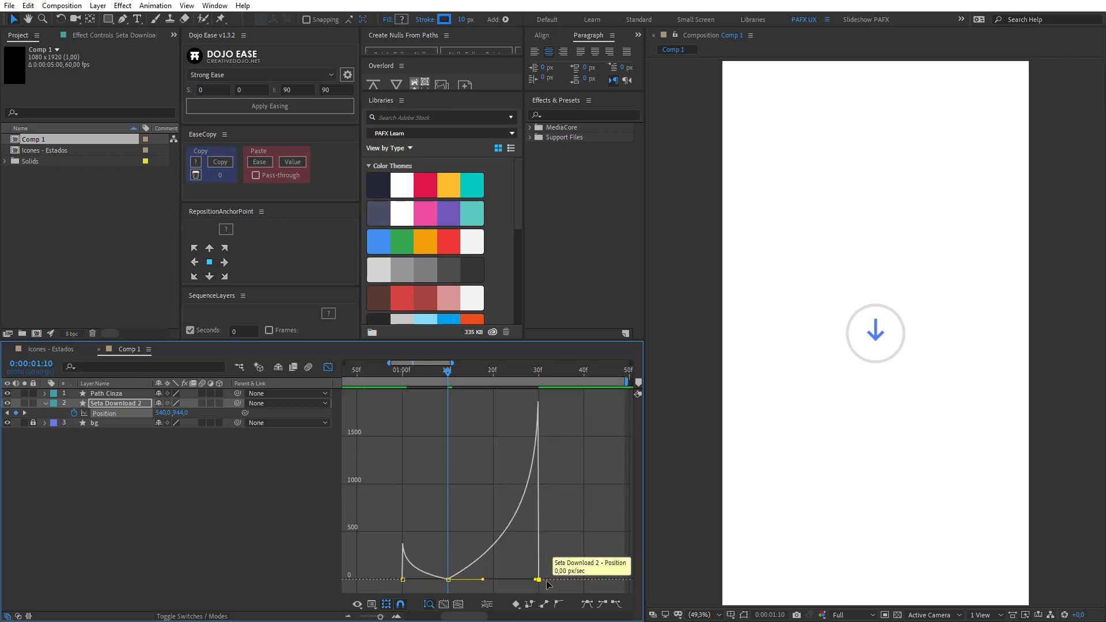
Play back the arrow's animation and scrub between 0:00:01:10 and 0:00:01:29 to check its movement.
{"action": "left_click_drag", "start_coordinate": [447, 372], "coordinate": [355, 393]}
{"action": "key", "text": "space"}
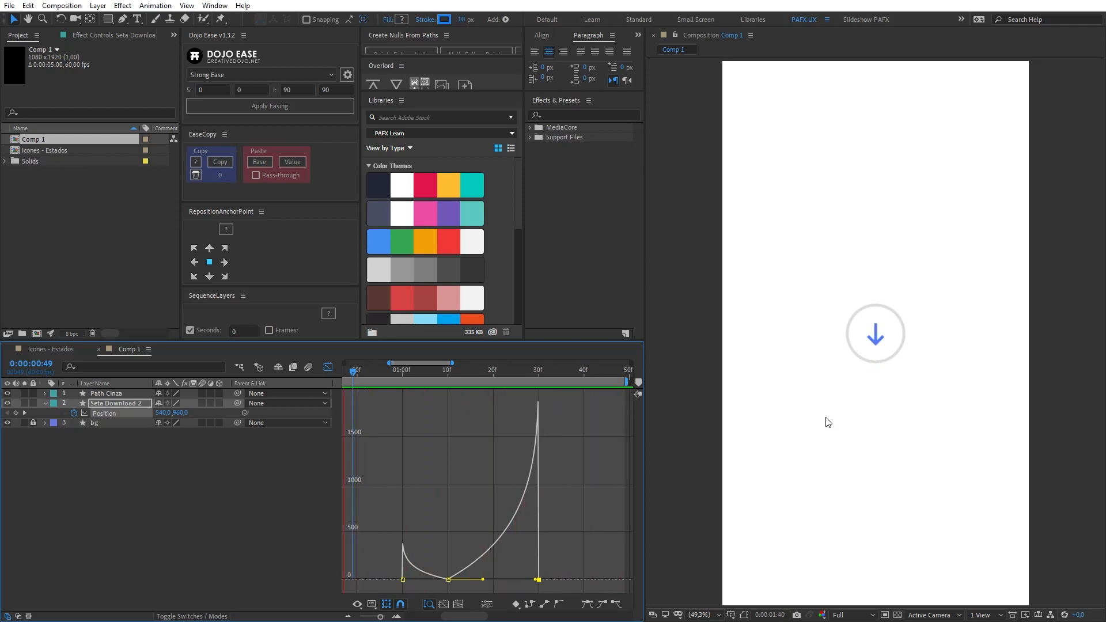
{"action": "key", "text": "space"}
{"action": "key", "text": "minus"}
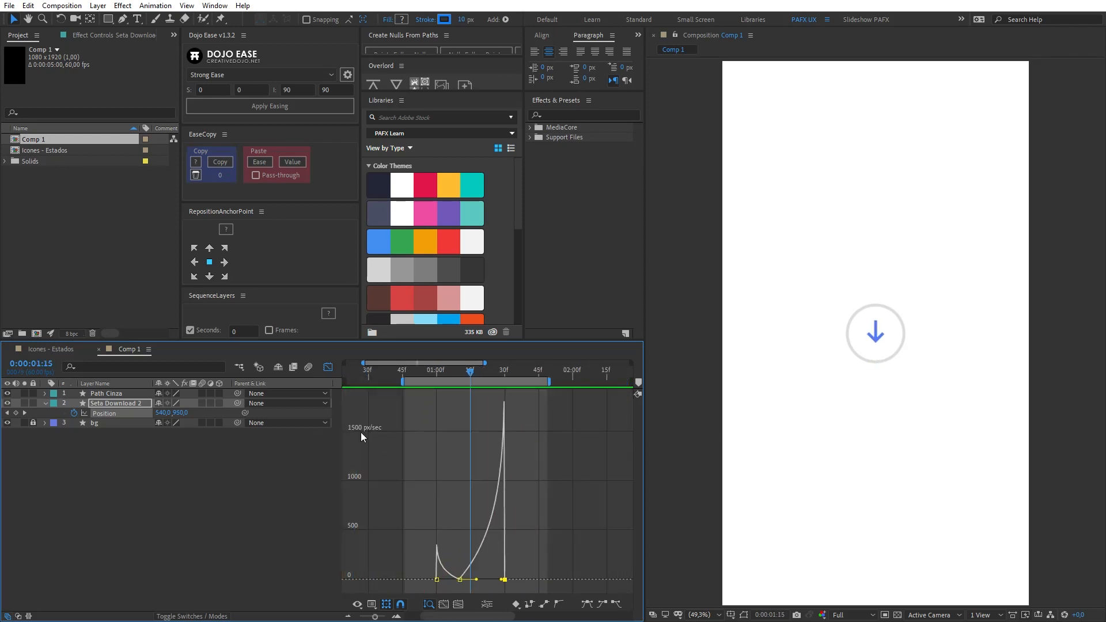
{"action": "left_click_drag", "start_coordinate": [487, 370], "coordinate": [502, 378]}
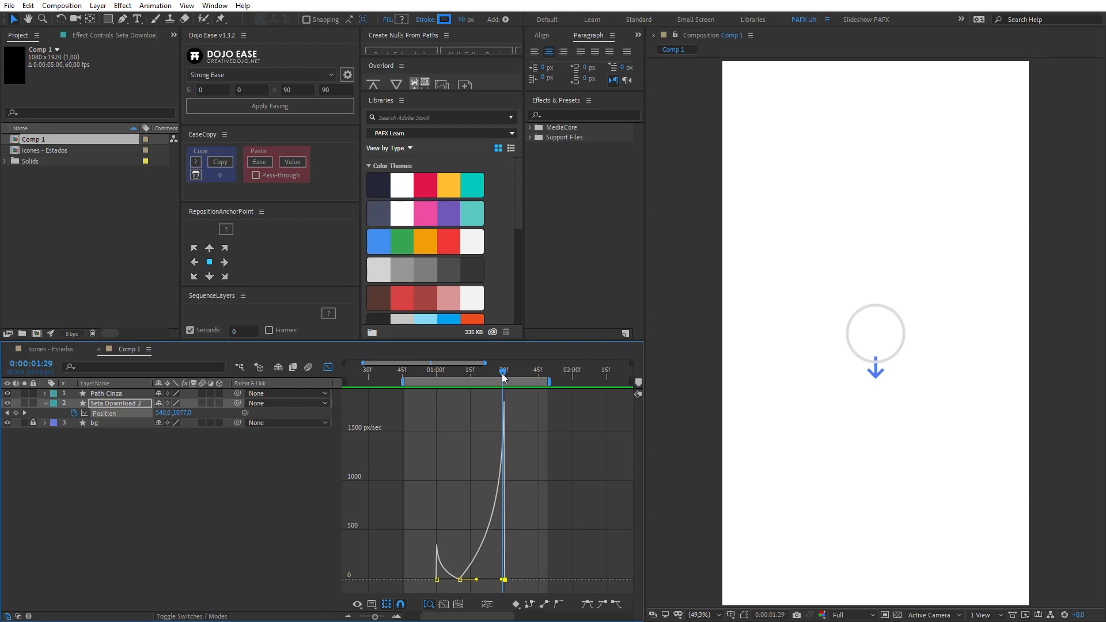
{"action": "left_click_drag", "start_coordinate": [502, 377], "coordinate": [458, 386]}
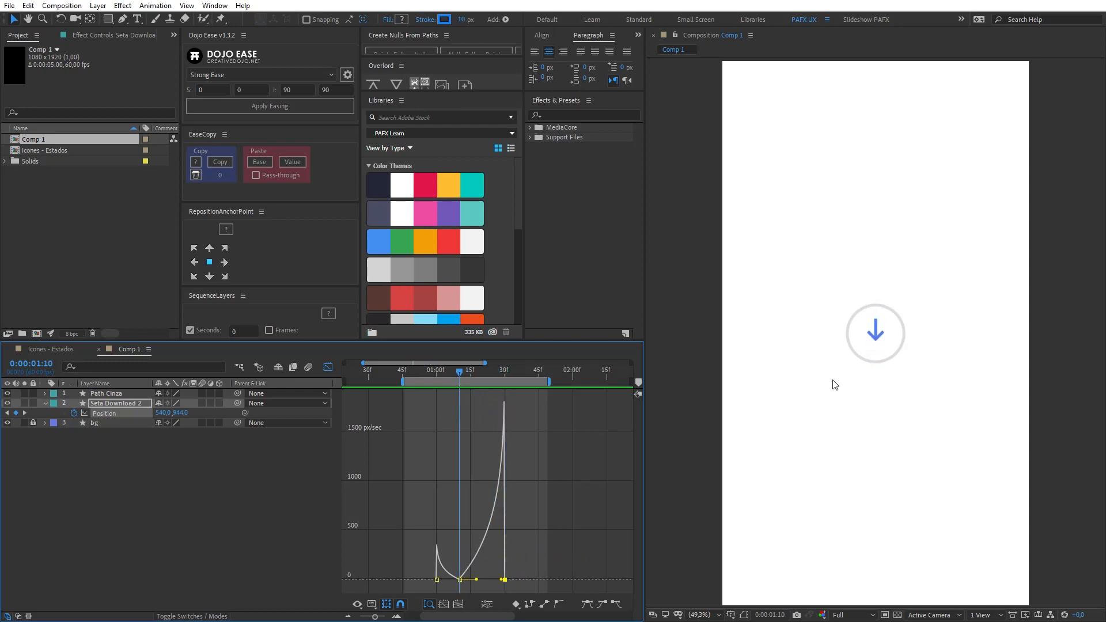
Copy the X Parar layer from Icones - Estados into Comp 1, directly beneath Path Cinza and centred in the circle.
{"action": "left_click", "coordinate": [55, 349]}
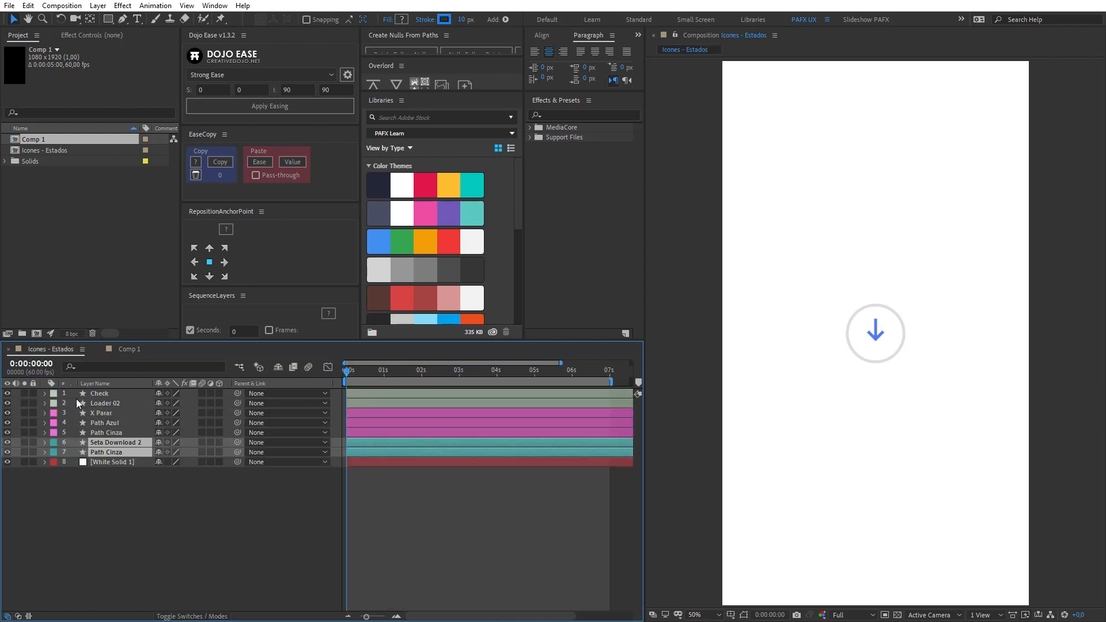
{"action": "left_click", "coordinate": [117, 433]}
{"action": "left_click", "coordinate": [113, 414]}
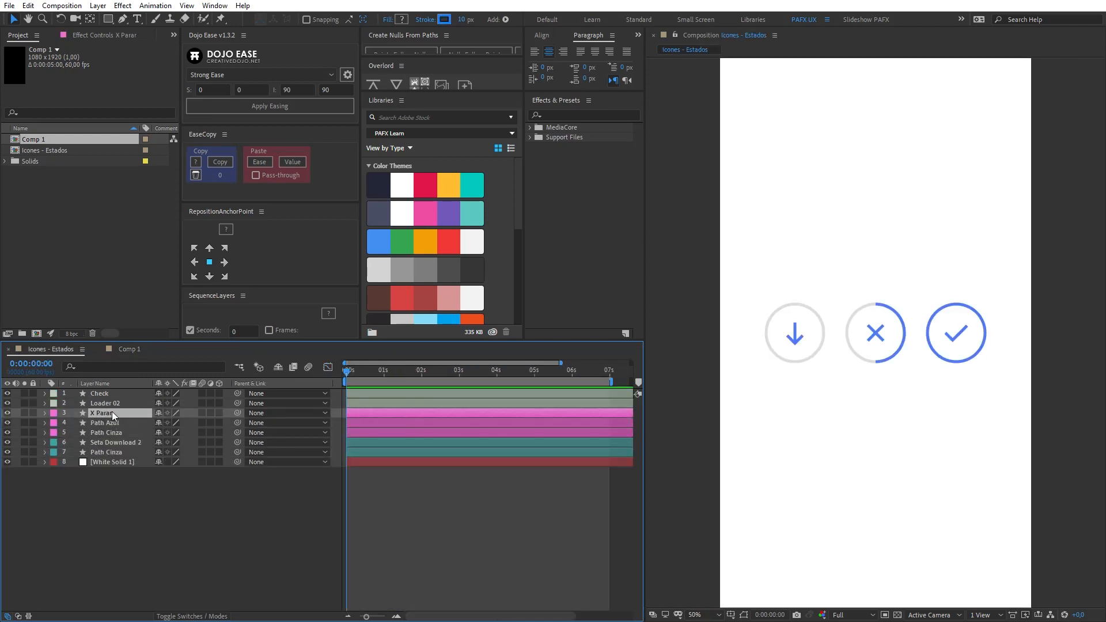
{"action": "left_click", "coordinate": [146, 347]}
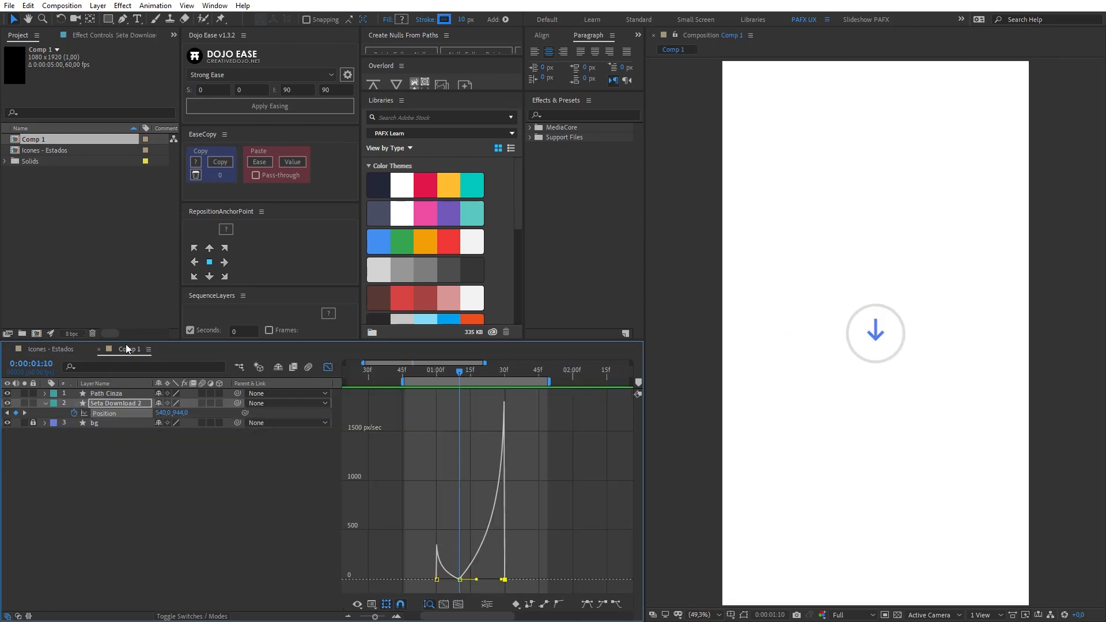
{"action": "left_click", "coordinate": [327, 368]}
{"action": "scroll", "coordinate": [897, 368], "scroll_direction": "up", "scroll_amount": 1}
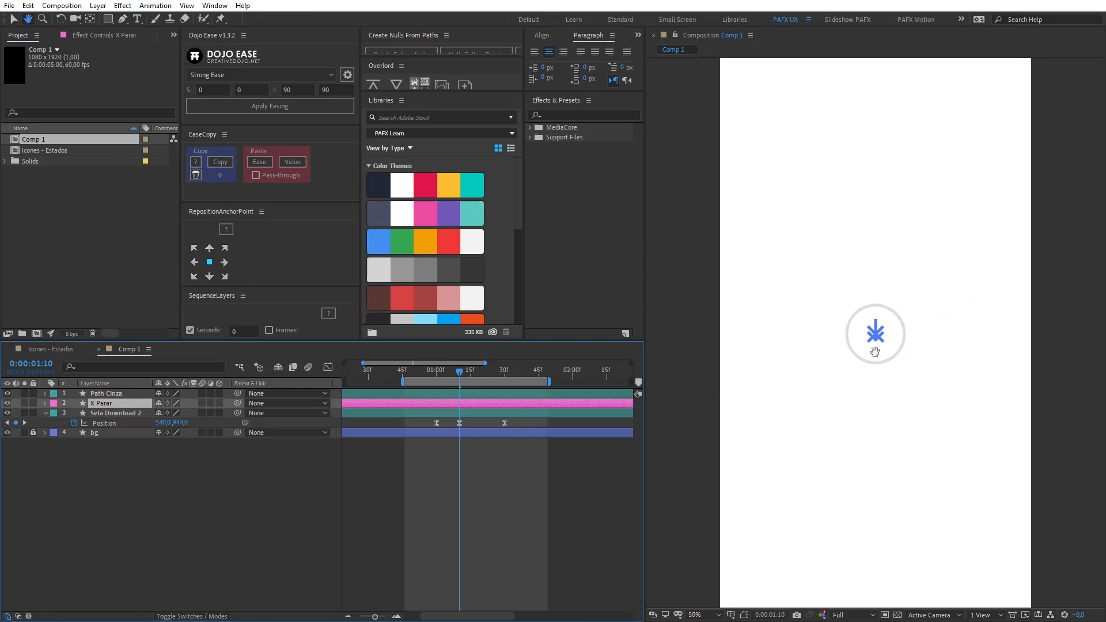
{"action": "mouse_move", "coordinate": [874, 351]}
{"action": "left_mouse_down"}
{"action": "mouse_move", "coordinate": [866, 358]}
{"action": "mouse_move", "coordinate": [908, 371]}
{"action": "mouse_move", "coordinate": [891, 363]}
{"action": "left_mouse_up"}
{"action": "scroll", "coordinate": [875, 363], "scroll_direction": "up", "scroll_amount": 1}
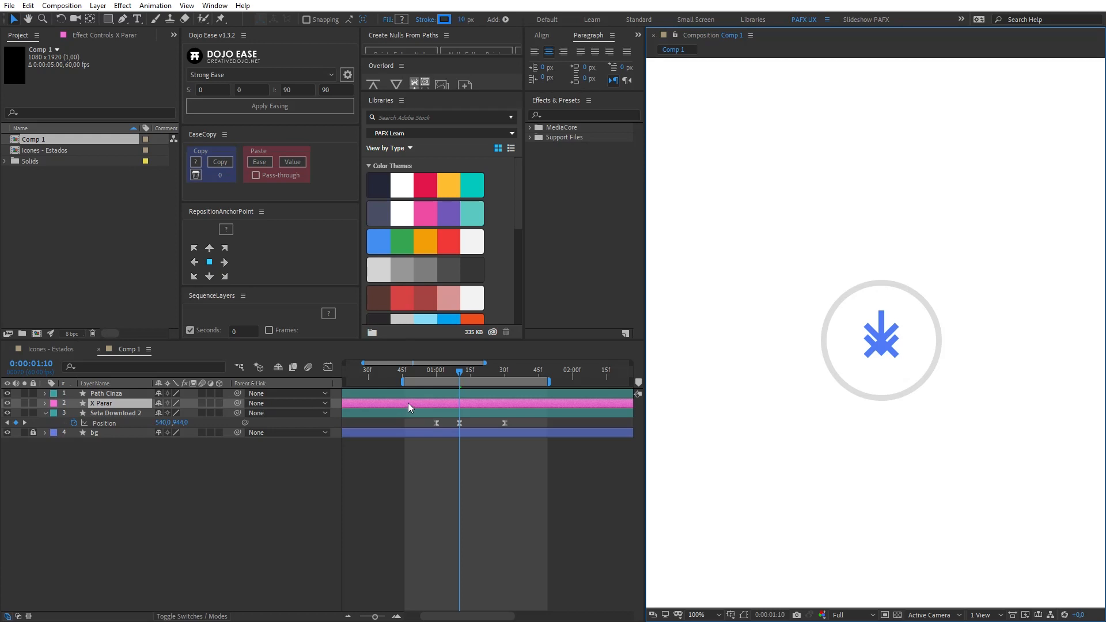
Keyframe X Parar's Position at its centred placement at 0:00:01:30, and at about Y 773, above the circle, at 0:00:01:10.
{"action": "key", "text": "alt+shift+p"}
{"action": "left_click", "coordinate": [77, 412]}
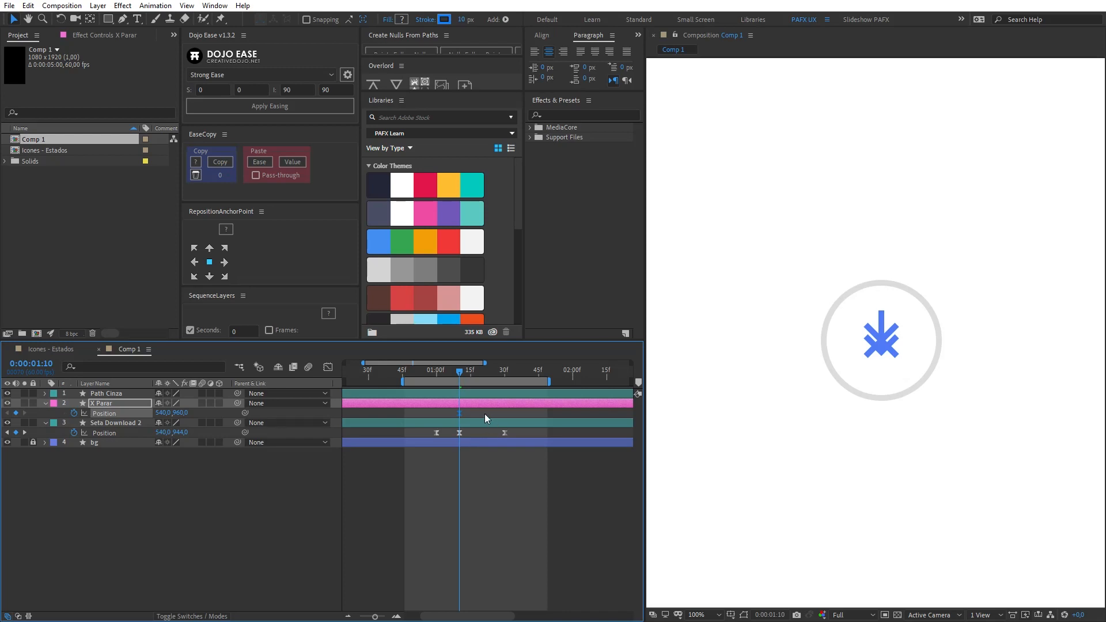
{"action": "mouse_move", "coordinate": [461, 414]}
{"action": "left_click_drag", "start_coordinate": [486, 414], "coordinate": [501, 413]}
{"action": "left_click_drag", "start_coordinate": [180, 413], "coordinate": [78, 403]}
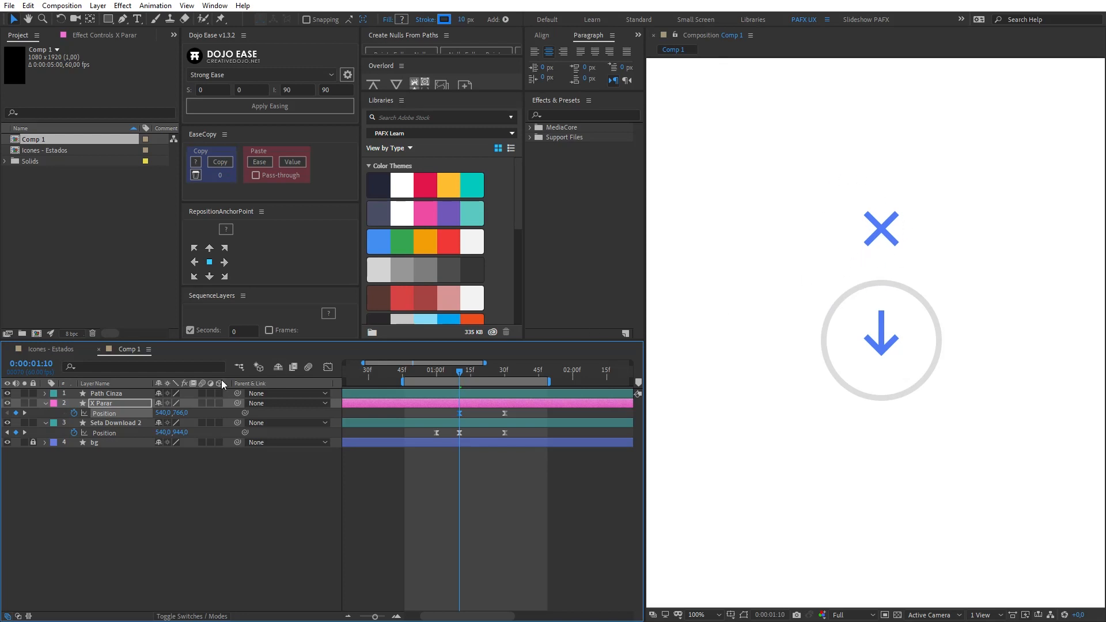
{"action": "left_click_drag", "start_coordinate": [179, 413], "coordinate": [228, 411]}
Copy the easing of Seta Download 2's last two Position keyframes onto X Parar's with EaseCopy and check the resulting speed graph.
{"action": "left_click_drag", "start_coordinate": [453, 410], "coordinate": [512, 416]}
{"action": "left_click_drag", "start_coordinate": [453, 430], "coordinate": [517, 450]}
{"action": "left_click", "coordinate": [220, 162]}
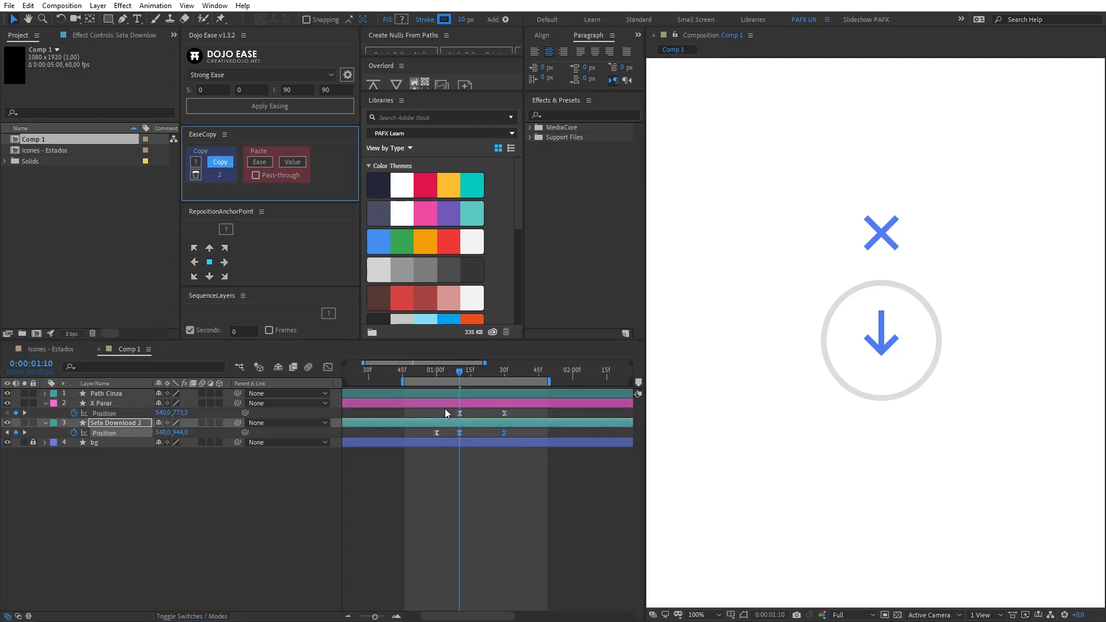
{"action": "left_click_drag", "start_coordinate": [445, 413], "coordinate": [510, 415]}
{"action": "left_click", "coordinate": [259, 161]}
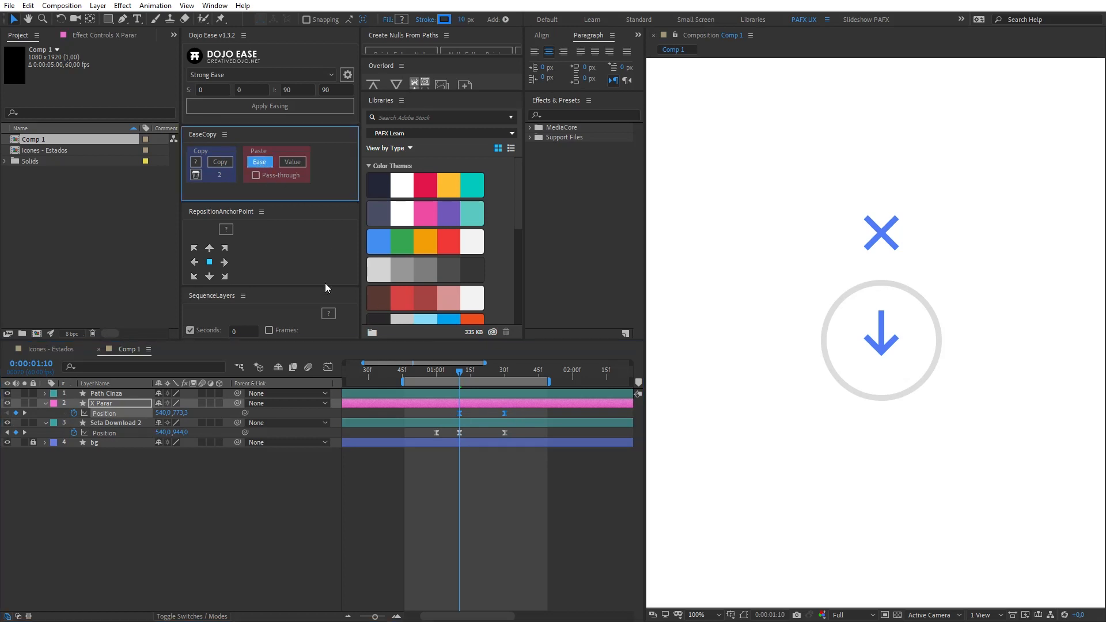
{"action": "left_click_drag", "start_coordinate": [464, 373], "coordinate": [489, 375]}
{"action": "left_click", "coordinate": [328, 369]}
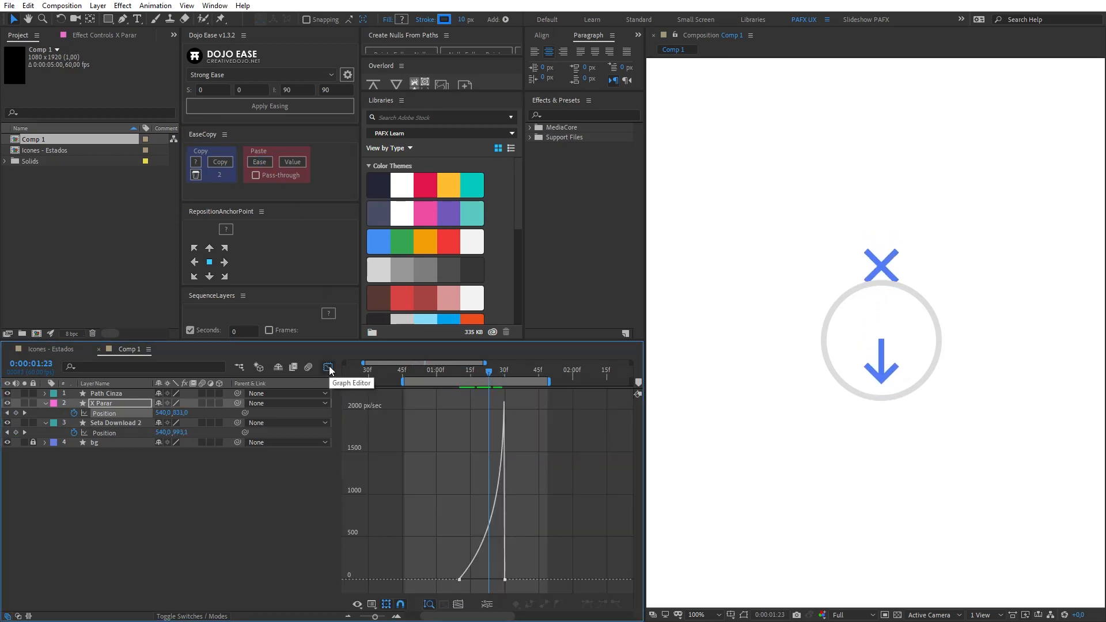
{"action": "left_click", "coordinate": [327, 369]}
Apply Easy Ease to X Parar's Position keyframes, reshape the speed graph to accelerate sharply toward 0:00:01:30, and preview the motion.
{"action": "left_click_drag", "start_coordinate": [439, 411], "coordinate": [523, 421]}
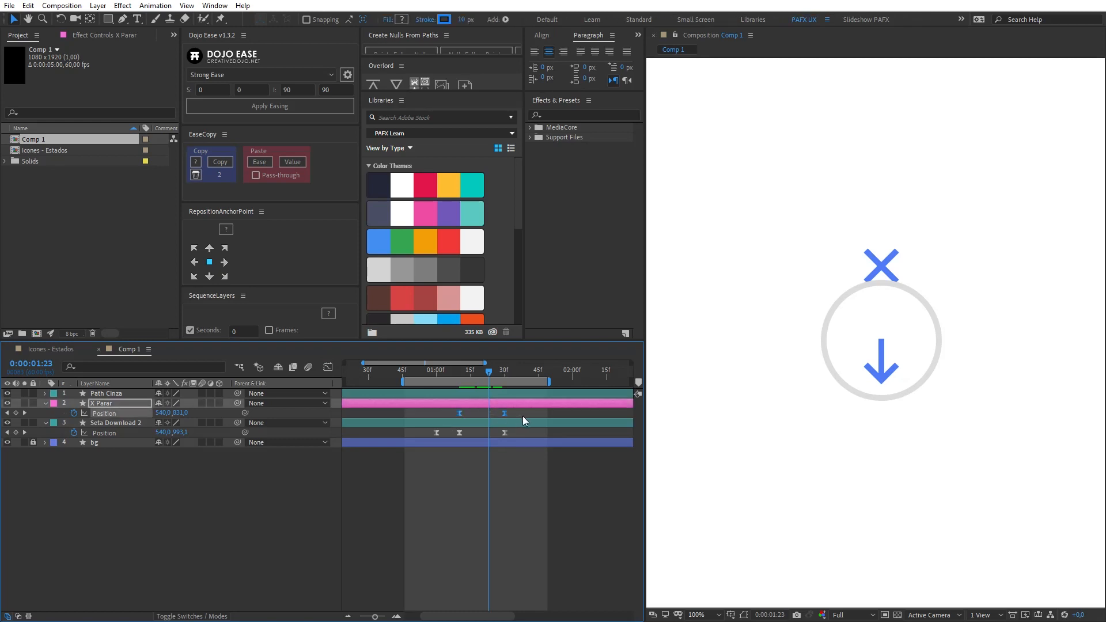
{"action": "mouse_move", "coordinate": [488, 372]}
{"action": "left_mouse_down"}
{"action": "mouse_move", "coordinate": [463, 372]}
{"action": "mouse_move", "coordinate": [473, 372]}
{"action": "left_mouse_up"}
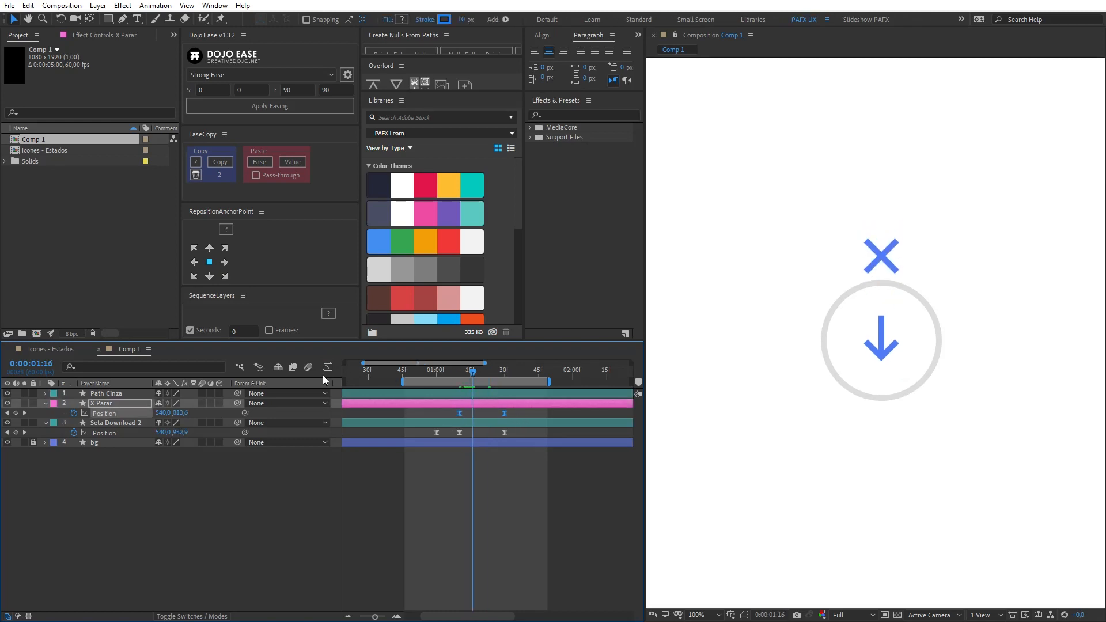
{"action": "left_click", "coordinate": [327, 368]}
{"action": "left_click", "coordinate": [464, 514]}
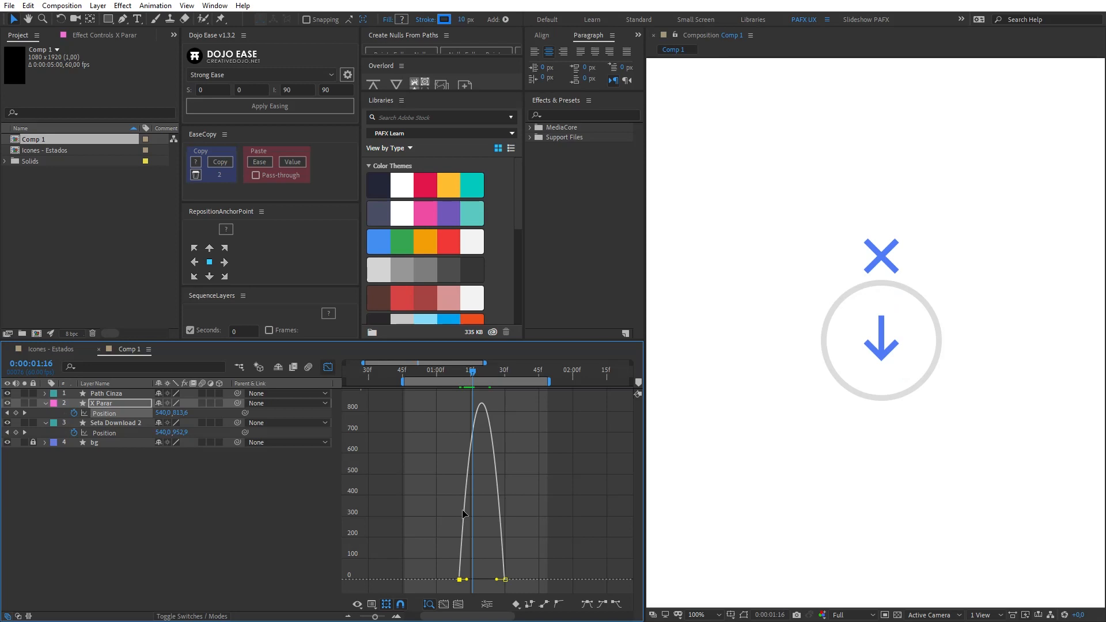
{"action": "left_click", "coordinate": [469, 374]}
{"action": "left_click_drag", "start_coordinate": [466, 579], "coordinate": [501, 579]}
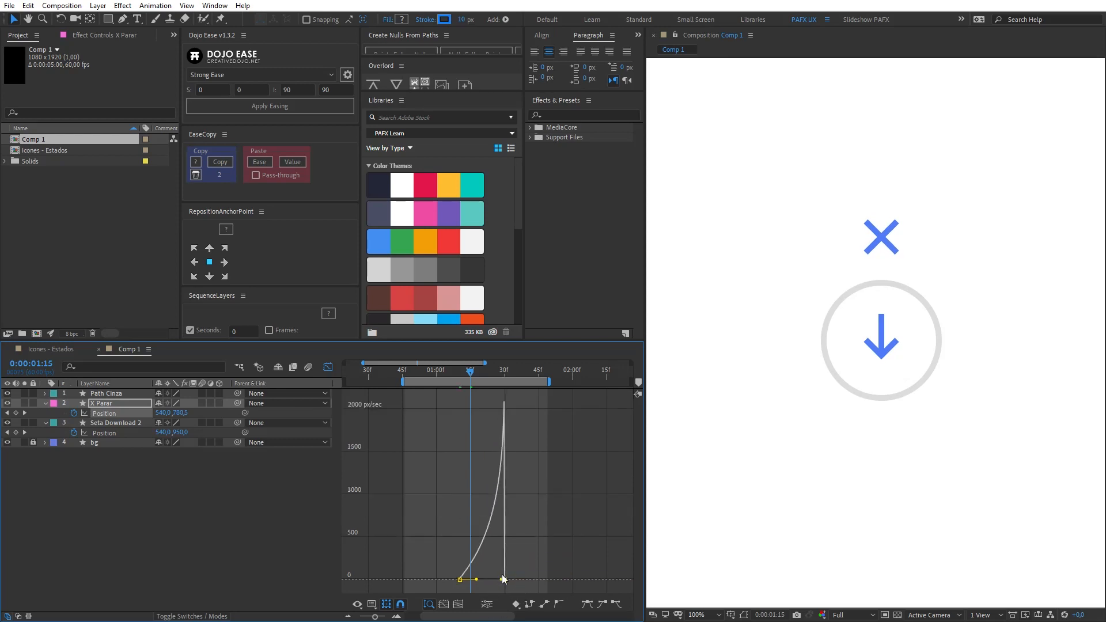
{"action": "key", "text": "space"}
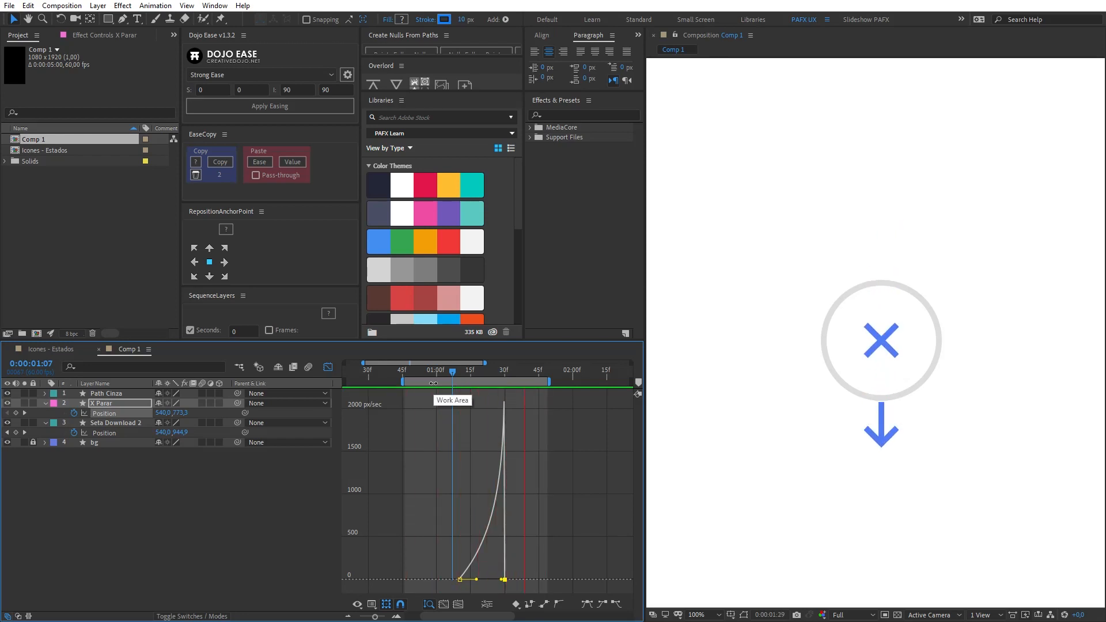
{"action": "left_click_drag", "start_coordinate": [464, 375], "coordinate": [434, 381]}
{"action": "key", "text": "space"}
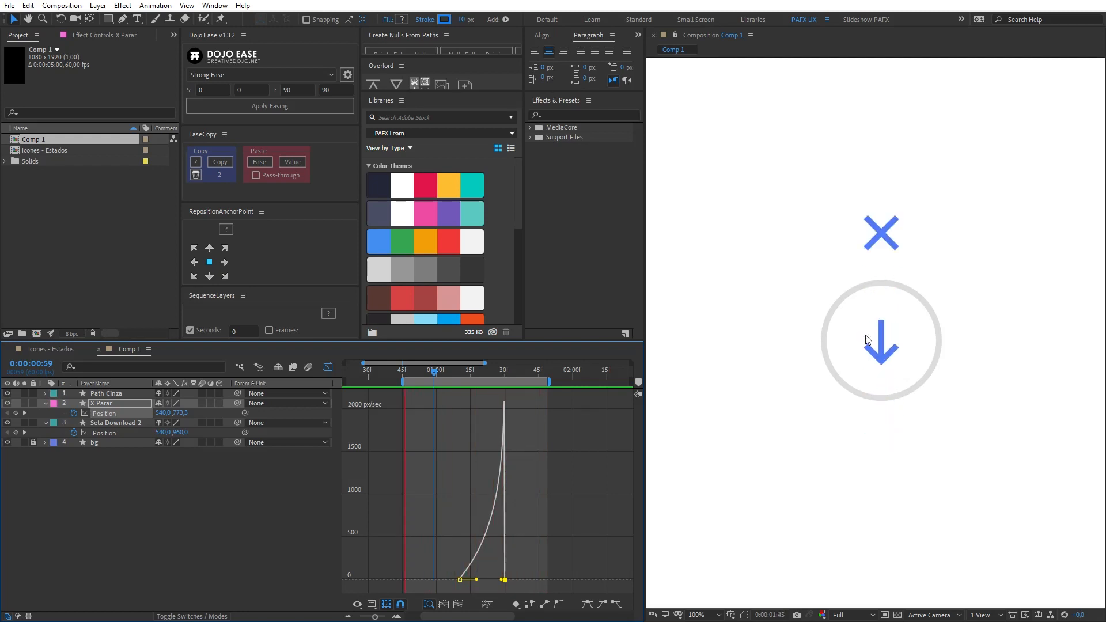
Add an X Parar Position keyframe at 0:00:01:40 holding Y 960, and lower the 0:00:01:30 keyframe to about Y 972 as an overshoot.
{"action": "key", "text": "minus"}
{"action": "key", "text": "equal"}
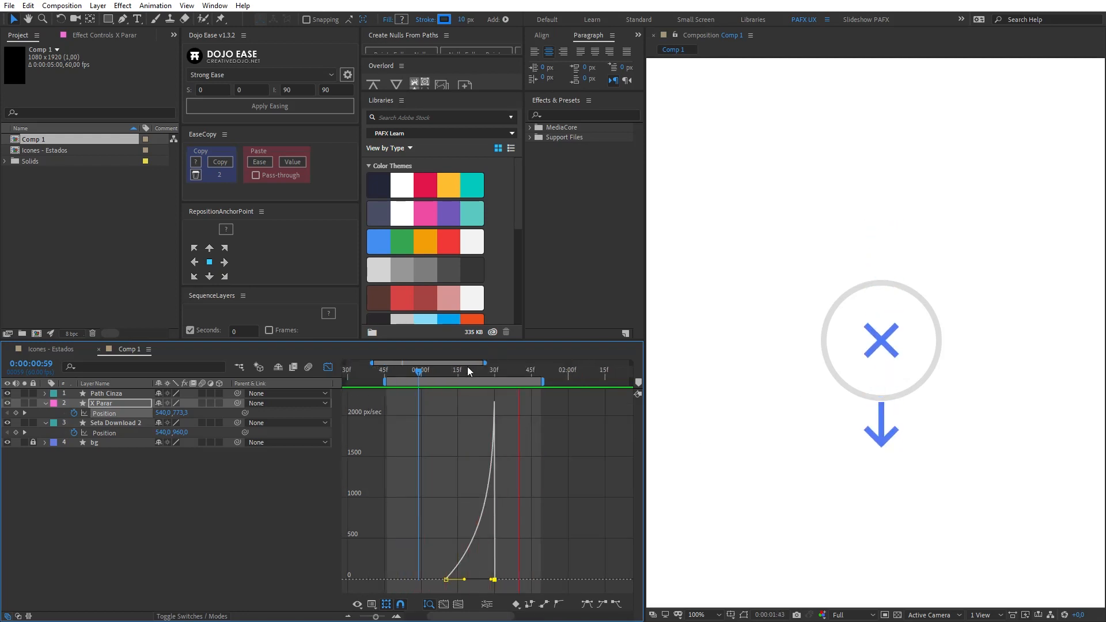
{"action": "left_click", "coordinate": [494, 370]}
{"action": "left_click", "coordinate": [328, 368]}
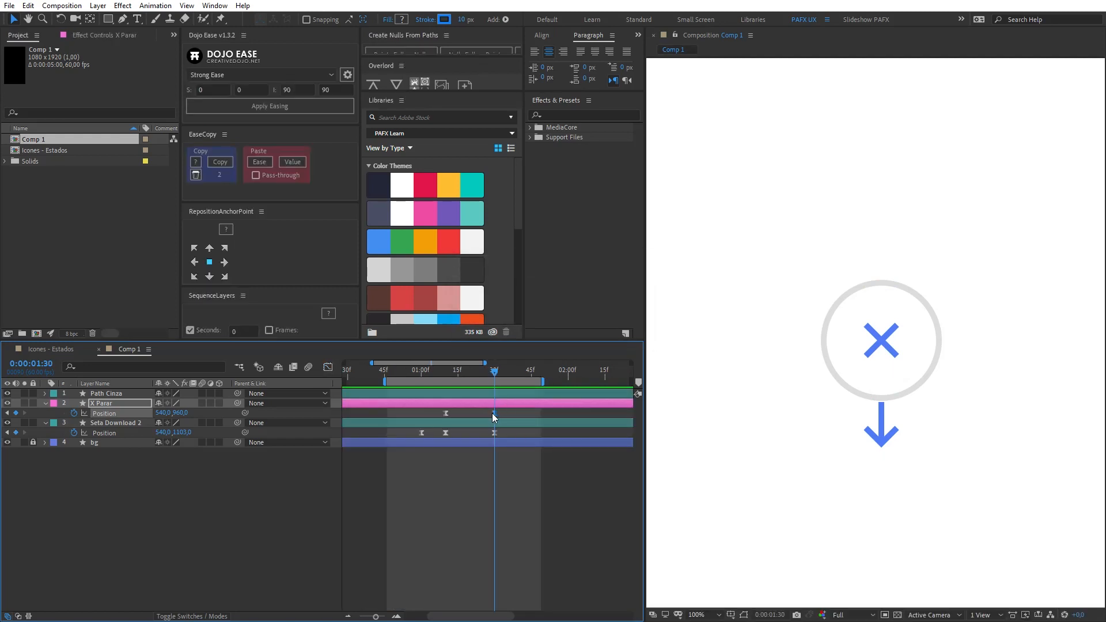
{"action": "key", "text": "shift+Page_Down"}
{"action": "left_click_drag", "start_coordinate": [514, 373], "coordinate": [494, 372]}
{"action": "left_click_drag", "start_coordinate": [179, 415], "coordinate": [243, 422]}
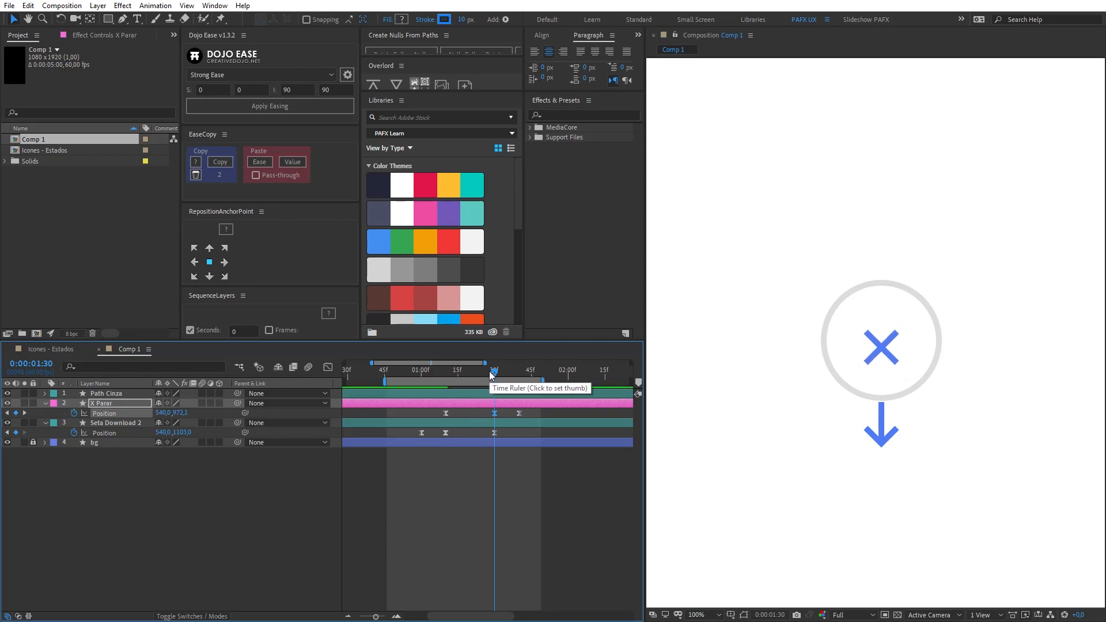
Smooth X Parar's Position speed graph so the drop eases into 0:00:01:30 and the return eases into 0:00:01:40, previewing the motion.
{"action": "left_click", "coordinate": [328, 367]}
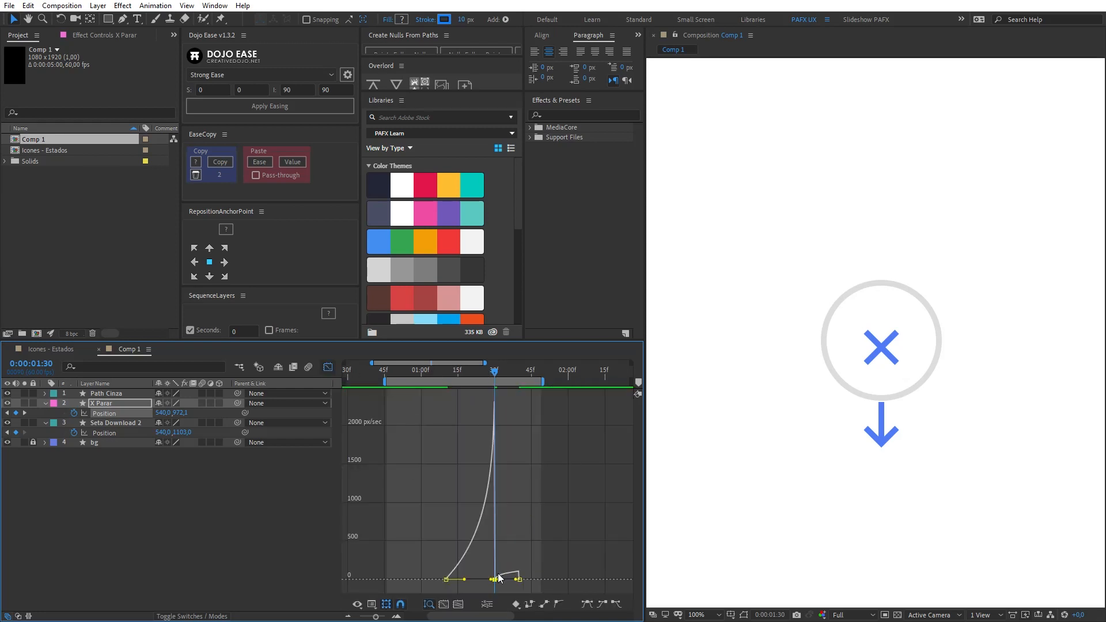
{"action": "scroll", "coordinate": [499, 574], "scroll_direction": "up", "scroll_amount": 2}
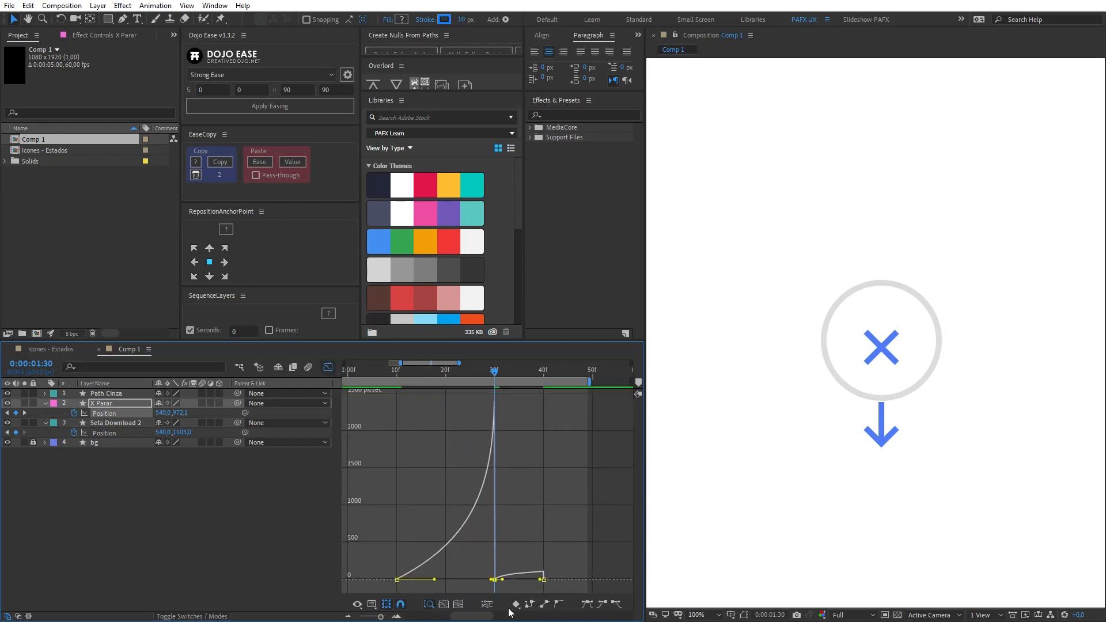
{"action": "key", "text": "F9"}
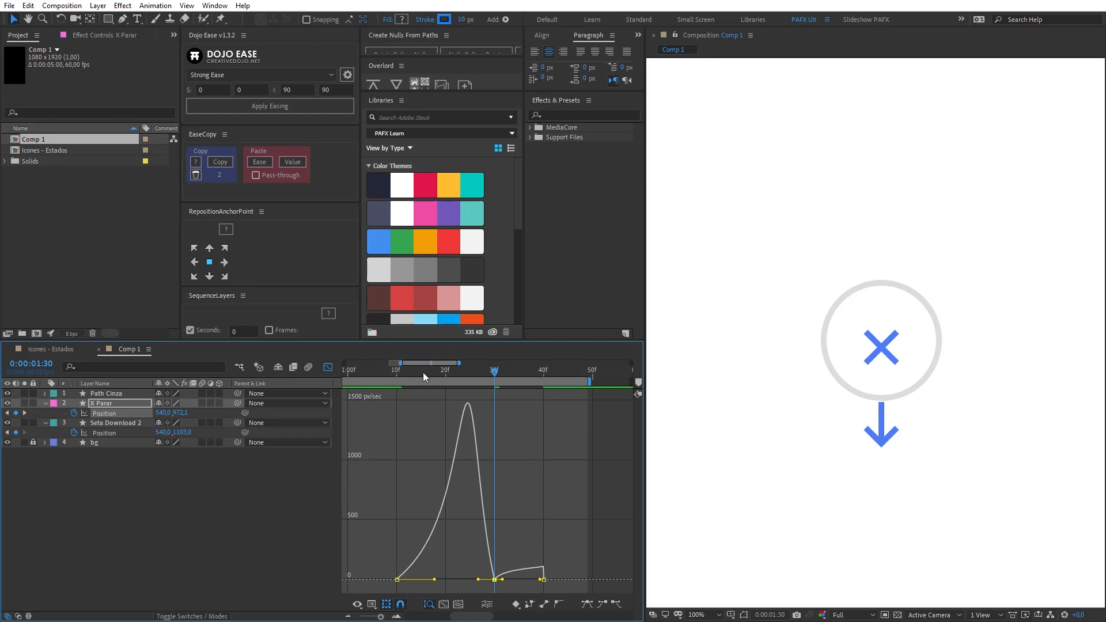
{"action": "left_click_drag", "start_coordinate": [455, 373], "coordinate": [357, 385]}
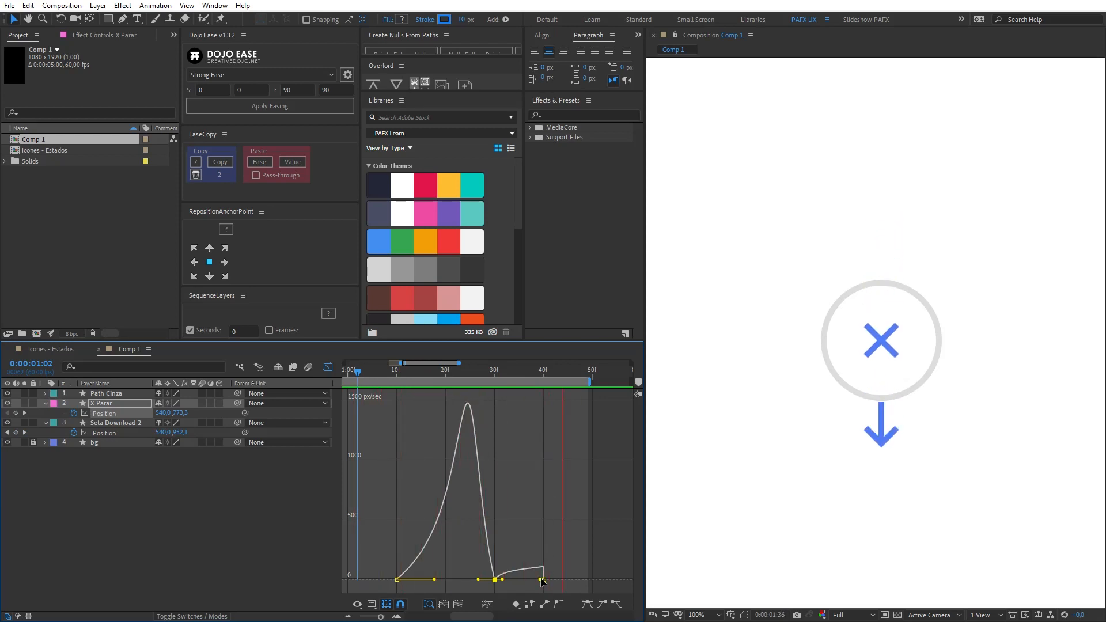
{"action": "left_click_drag", "start_coordinate": [540, 579], "coordinate": [536, 580]}
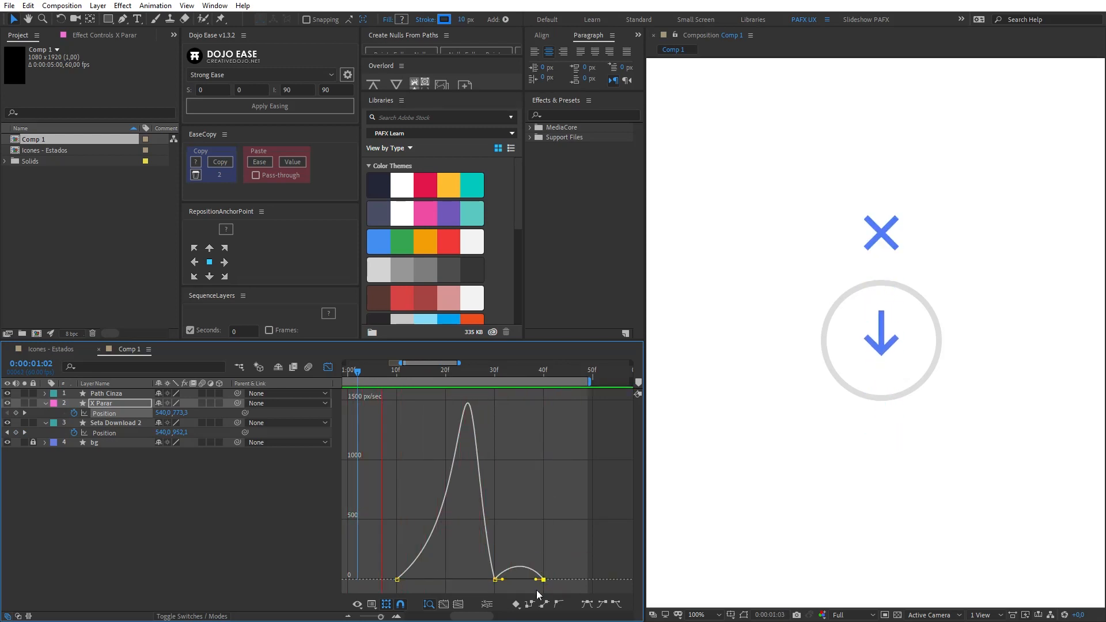
{"action": "key", "text": "shift+F3"}
{"action": "key", "text": "shift+F3"}
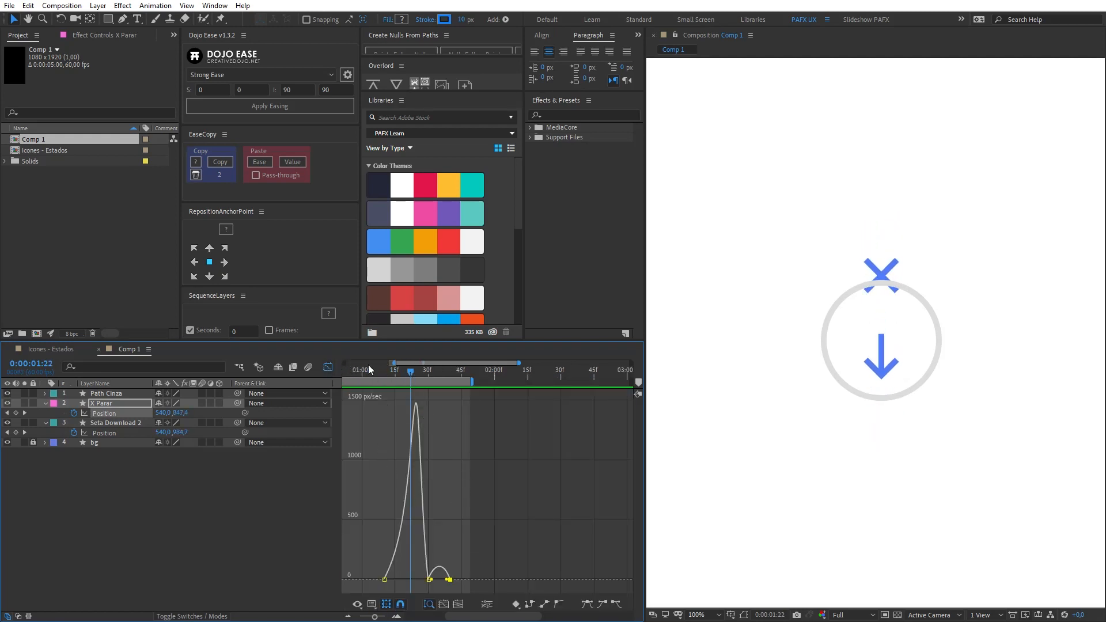
Shift X Parar's three Position keyframes three frames later so the drop starts at 0:00:01:13, slightly behind the arrow's.
{"action": "left_click", "coordinate": [327, 367]}
{"action": "mouse_move", "coordinate": [394, 371]}
{"action": "left_mouse_down"}
{"action": "mouse_move", "coordinate": [431, 380]}
{"action": "mouse_move", "coordinate": [413, 377]}
{"action": "left_mouse_up"}
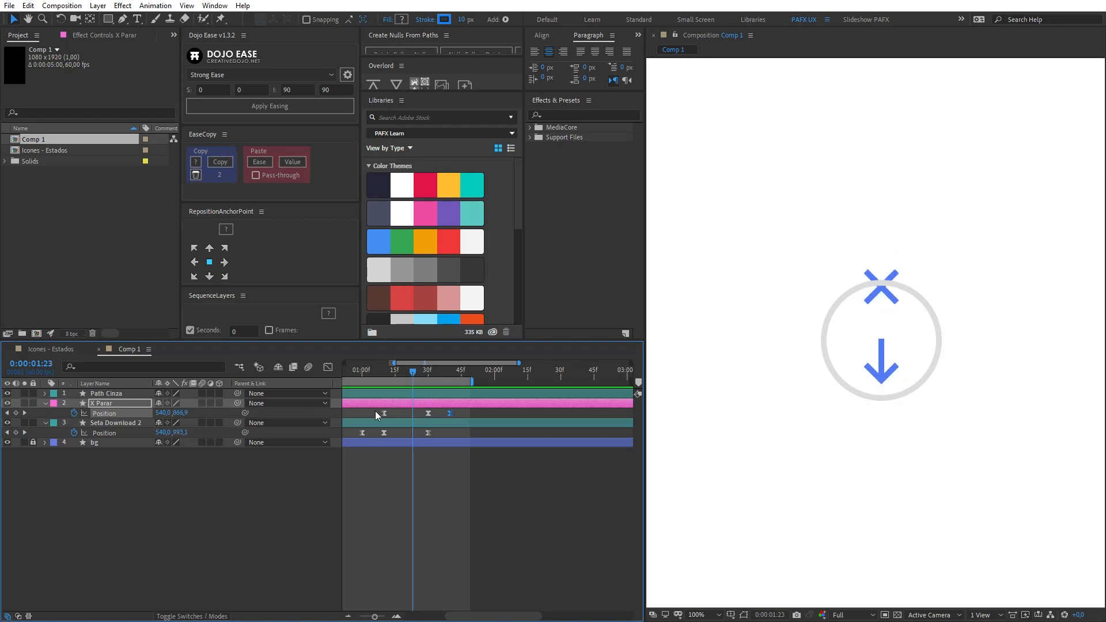
{"action": "left_click_drag", "start_coordinate": [371, 411], "coordinate": [469, 417]}
{"action": "key", "text": "alt+Right"}
{"action": "key", "text": "alt+Right"}
{"action": "key", "text": "alt+Right"}
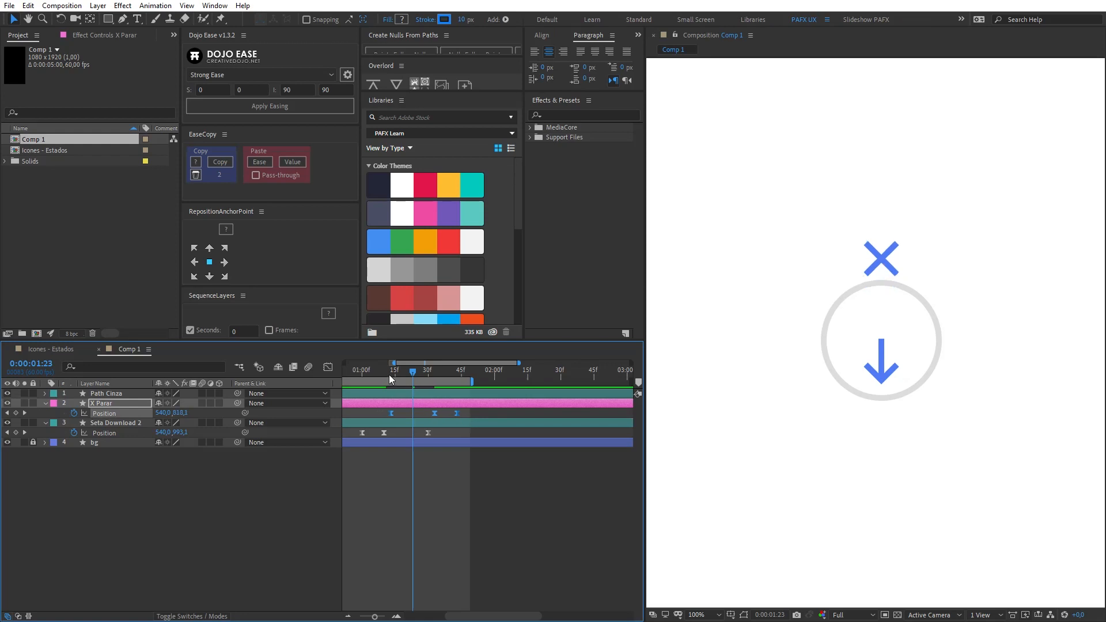
Extend the work area's end to 0:00:02:09 and preview the delayed X drop together with the arrow.
{"action": "mouse_move", "coordinate": [390, 378]}
{"action": "left_mouse_down"}
{"action": "mouse_move", "coordinate": [434, 385]}
{"action": "mouse_move", "coordinate": [375, 390]}
{"action": "left_mouse_up"}
{"action": "key", "text": "space"}
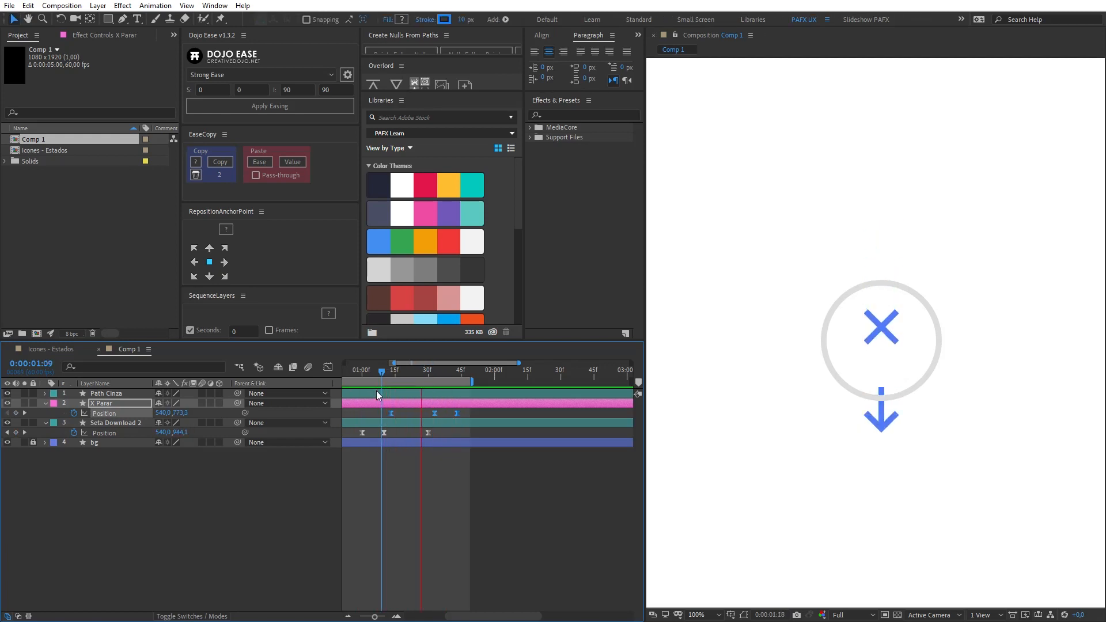
{"action": "left_click", "coordinate": [514, 375]}
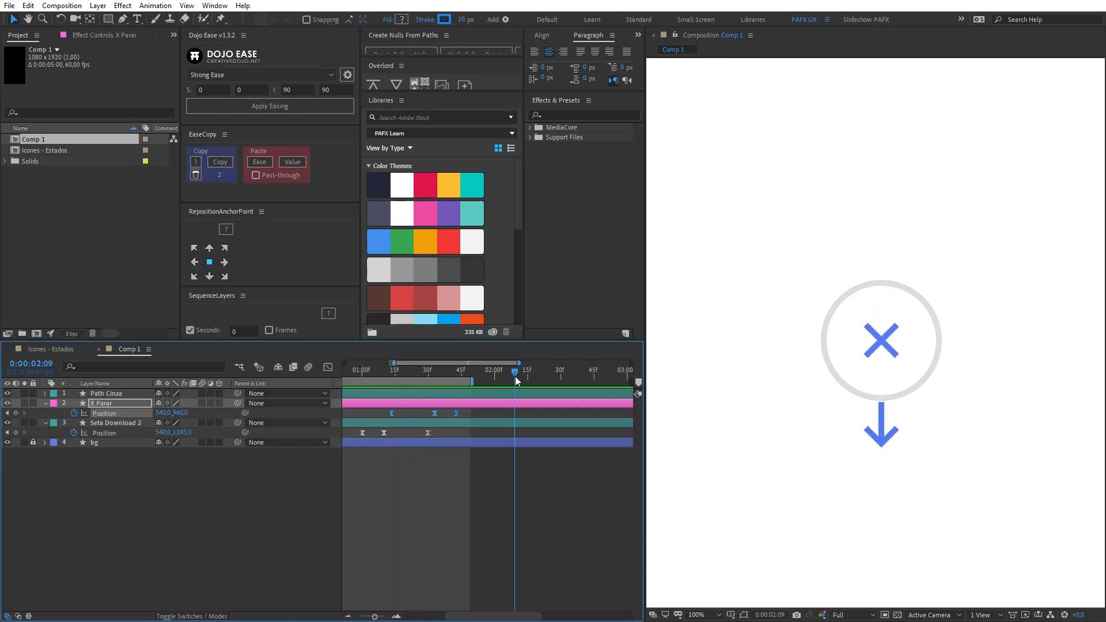
{"action": "key", "text": "space"}
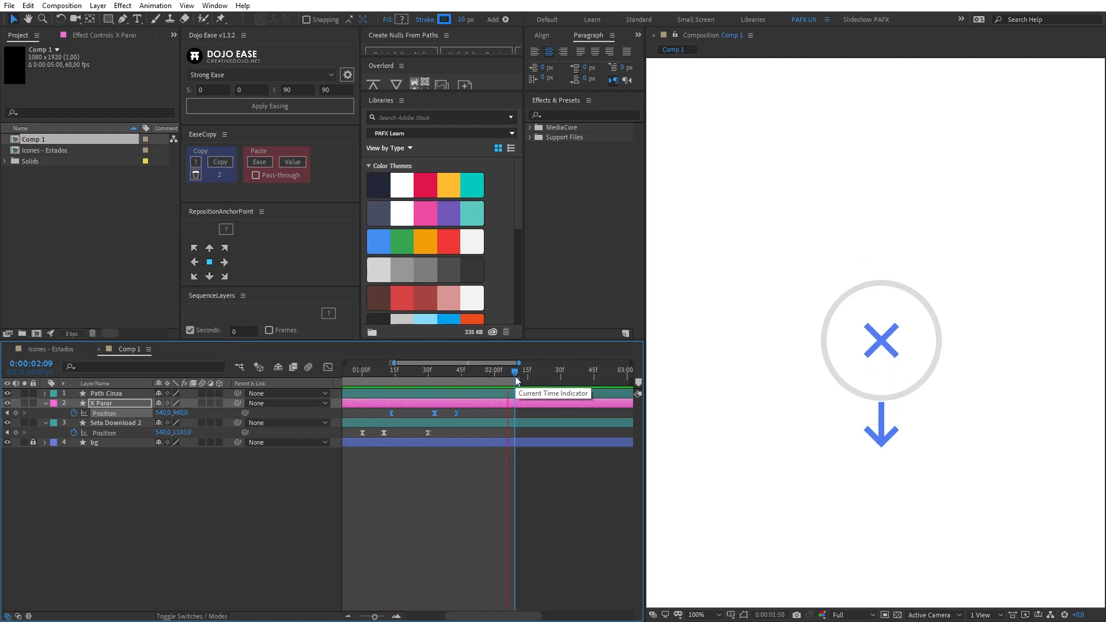
{"action": "scroll", "coordinate": [892, 349], "scroll_direction": "down", "scroll_amount": 2}
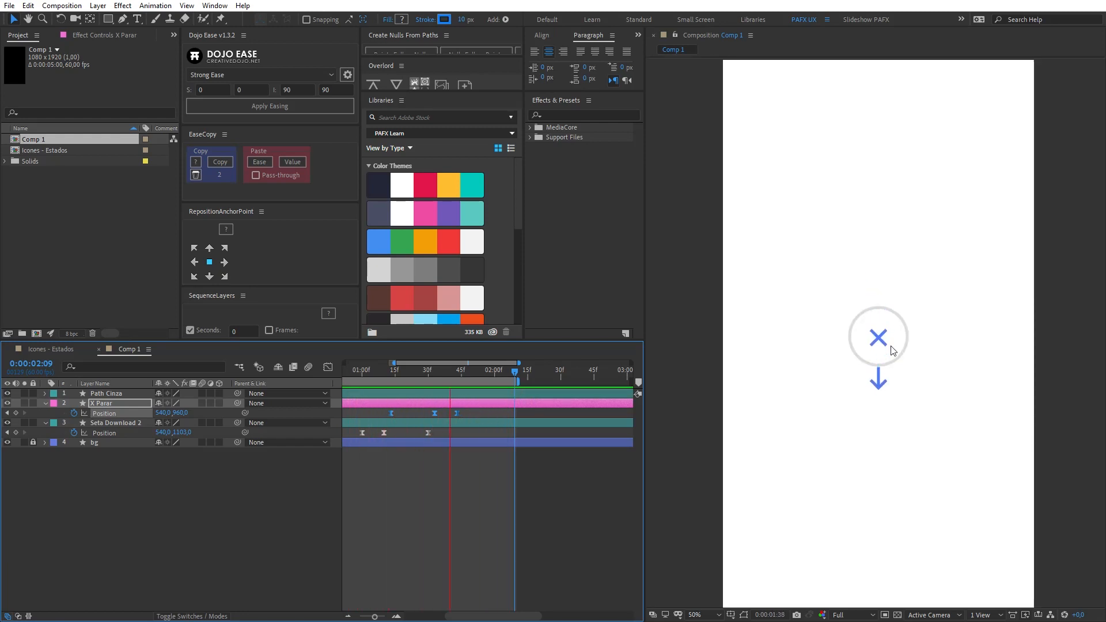
{"action": "scroll", "coordinate": [891, 346], "scroll_direction": "up", "scroll_amount": 1}
Reduce X Parar's overshoot at 0:00:01:33 to about Y 969 and preview the animation.
{"action": "left_click", "coordinate": [433, 371]}
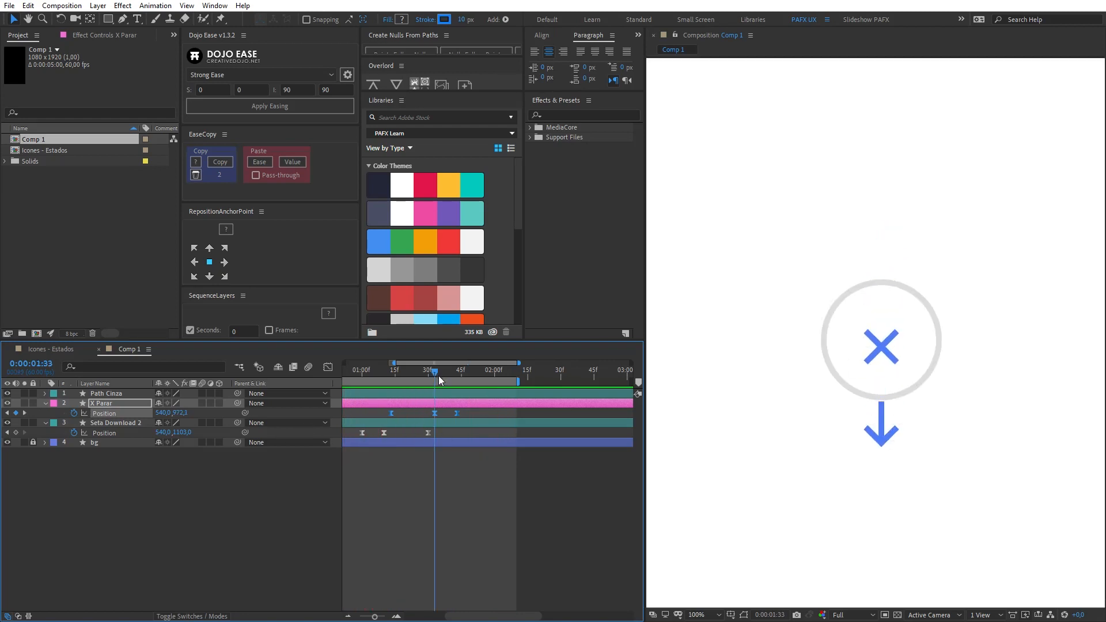
{"action": "left_click", "coordinate": [362, 454]}
{"action": "left_click_drag", "start_coordinate": [181, 414], "coordinate": [174, 415]}
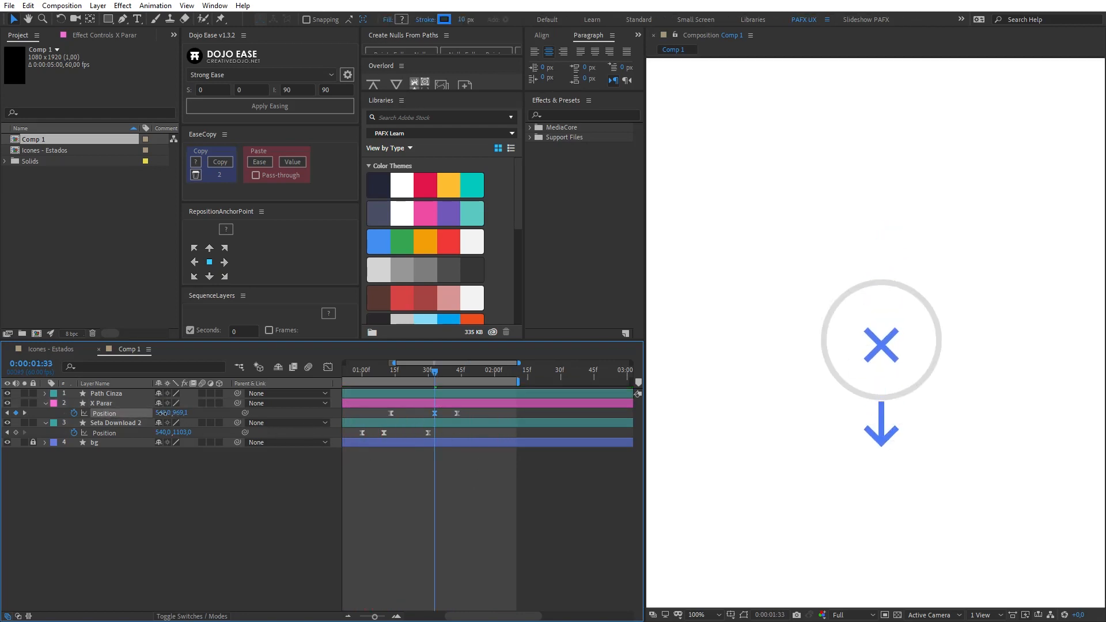
{"action": "left_click", "coordinate": [380, 373]}
{"action": "key", "text": "space"}
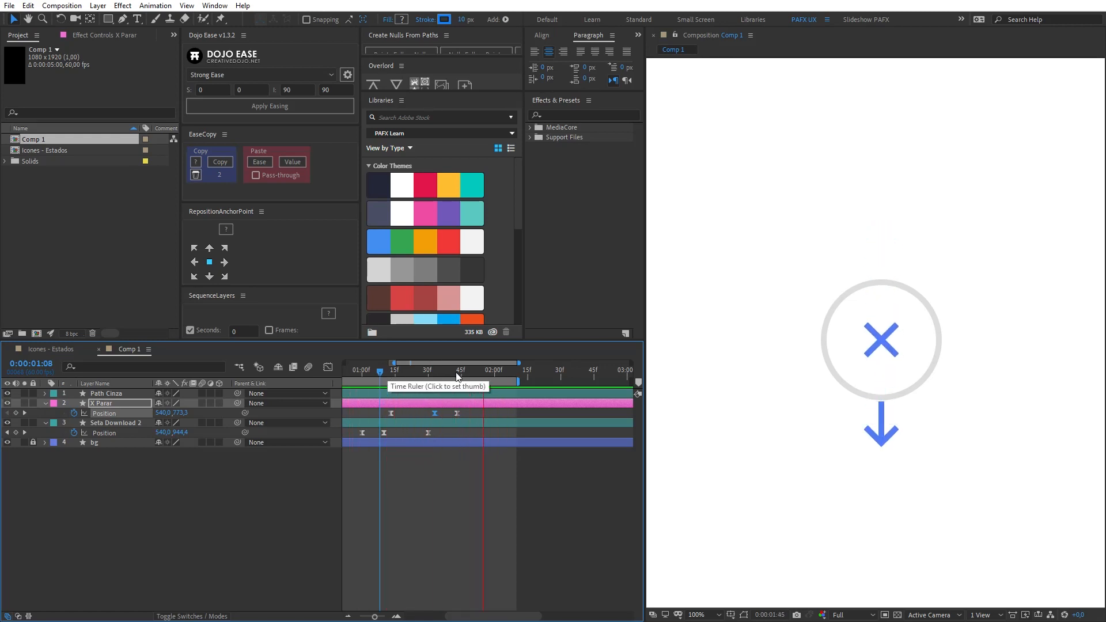
{"action": "scroll", "coordinate": [990, 396], "scroll_direction": "down", "scroll_amount": 2}
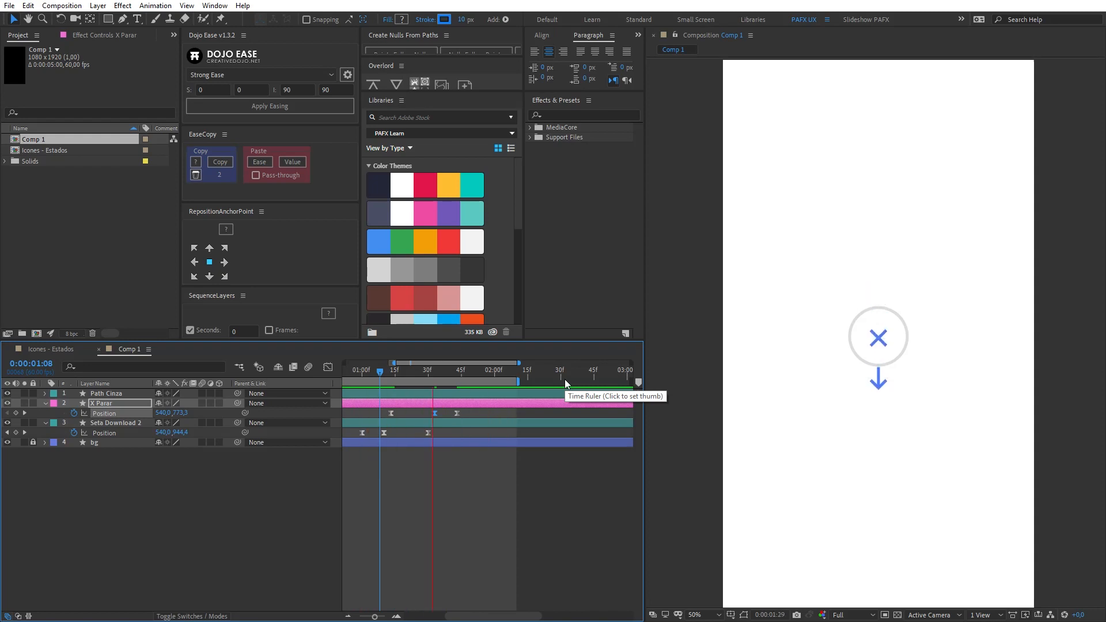
Move to 0:00:01:43, the X's last Position keyframe, and duplicate the Path Cinza layer.
{"action": "left_click_drag", "start_coordinate": [451, 361], "coordinate": [403, 368]}
{"action": "left_click_drag", "start_coordinate": [571, 484], "coordinate": [505, 481]}
{"action": "left_click_drag", "start_coordinate": [489, 371], "coordinate": [508, 377]}
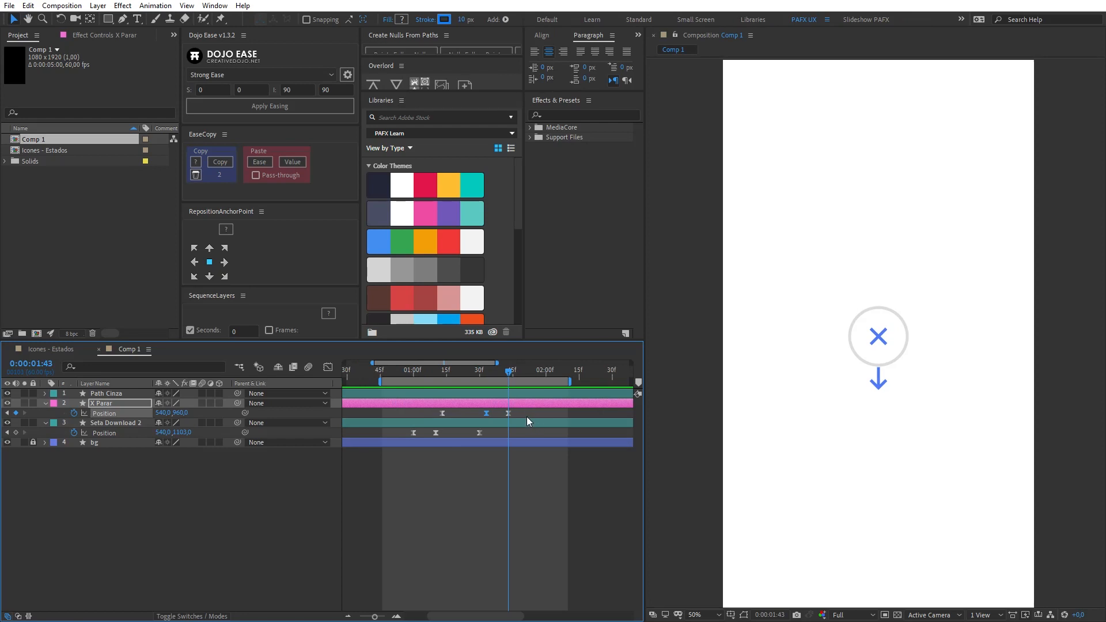
{"action": "left_click", "coordinate": [105, 396]}
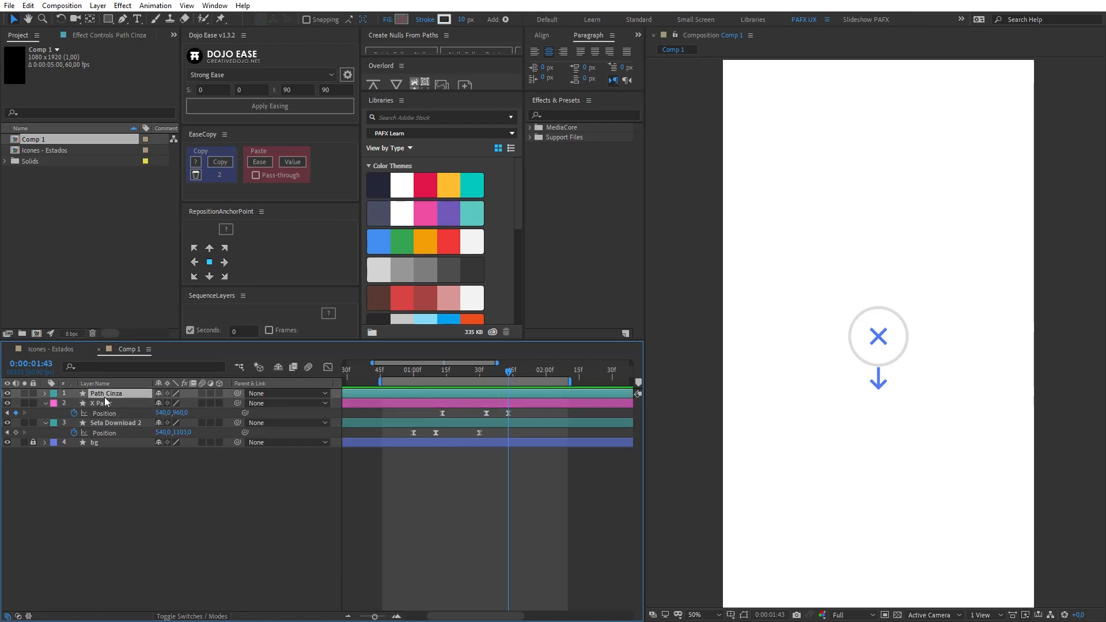
{"action": "key", "text": "ctrl+d"}
{"action": "key", "text": "period"}
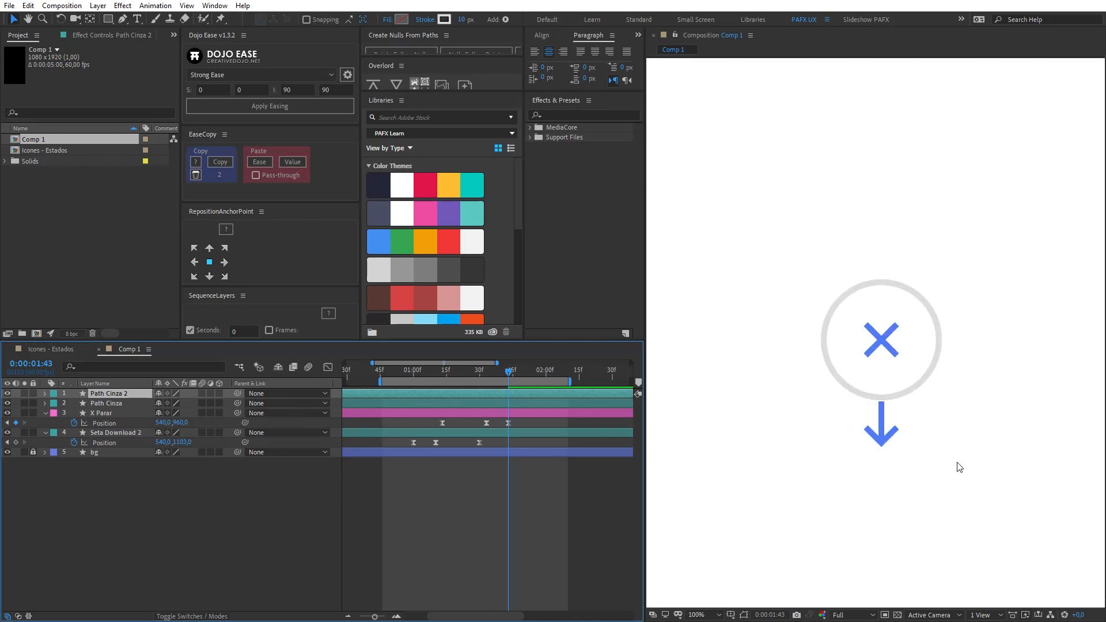
Sample the X's blue as the duplicated circle's stroke colour and rename the layer Path Azul Progresso.
{"action": "left_click", "coordinate": [444, 20]}
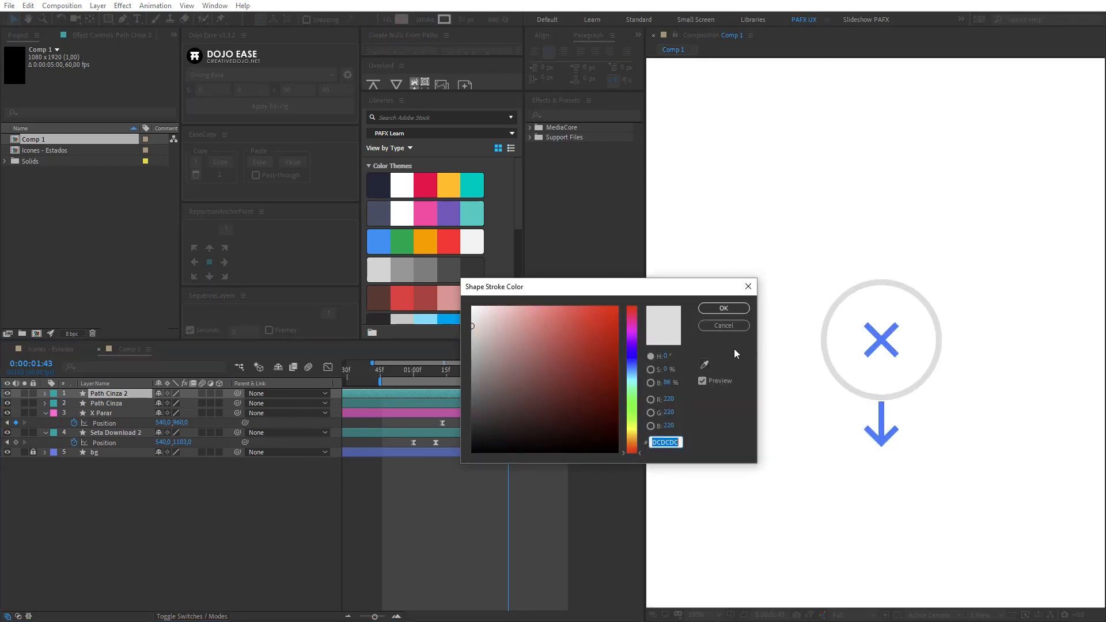
{"action": "left_click", "coordinate": [704, 364]}
{"action": "left_click", "coordinate": [884, 337]}
{"action": "left_click", "coordinate": [723, 308]}
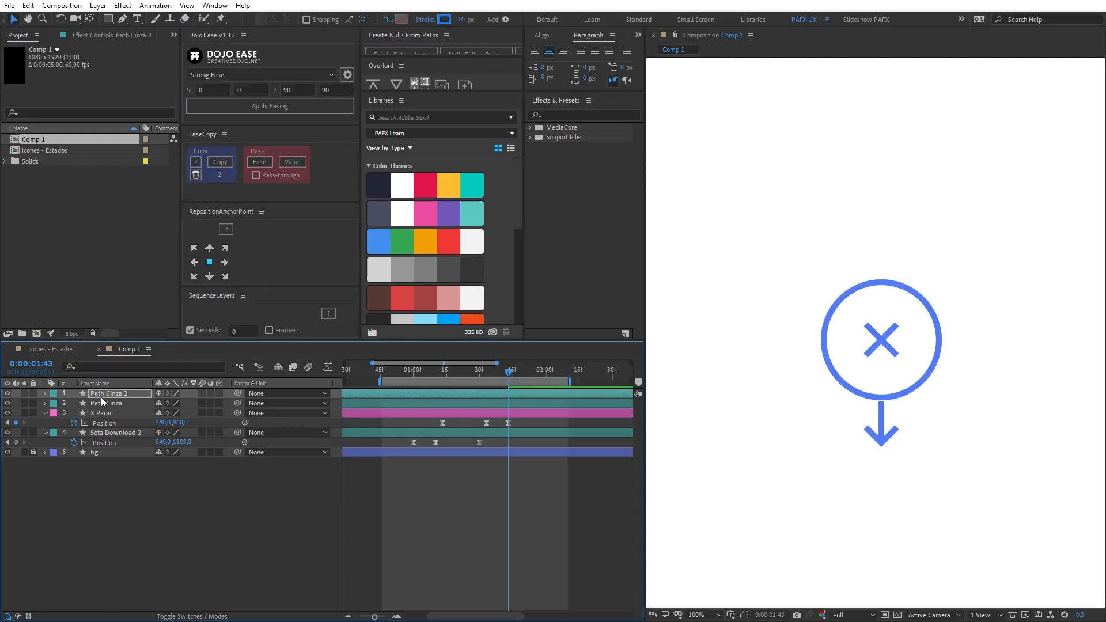
{"action": "key", "text": "Return"}
{"action": "key", "text": "End"}
Add Trim Paths to Path Azul Progresso's contents and expand its properties.
{"action": "key", "text": "u"}
{"action": "key", "text": "u"}
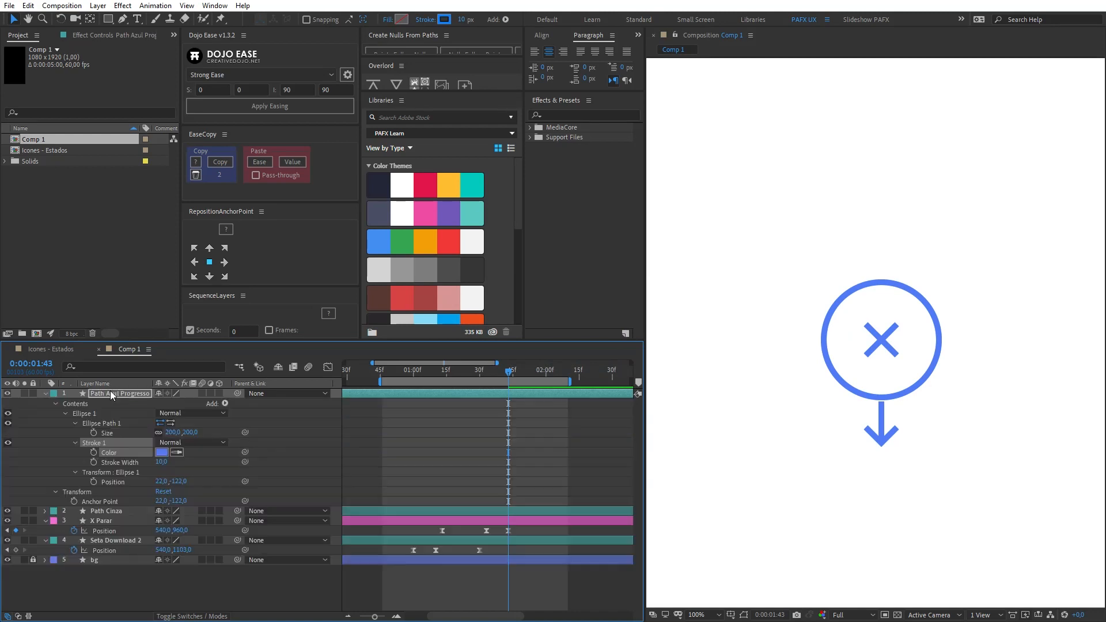
{"action": "left_click", "coordinate": [225, 405]}
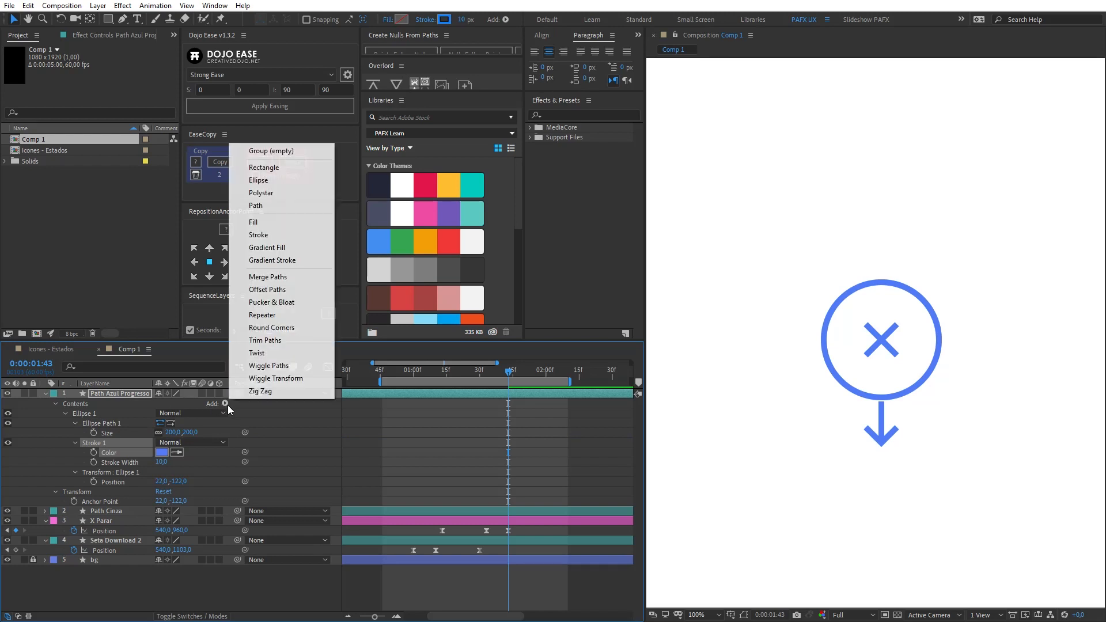
{"action": "left_click", "coordinate": [264, 342]}
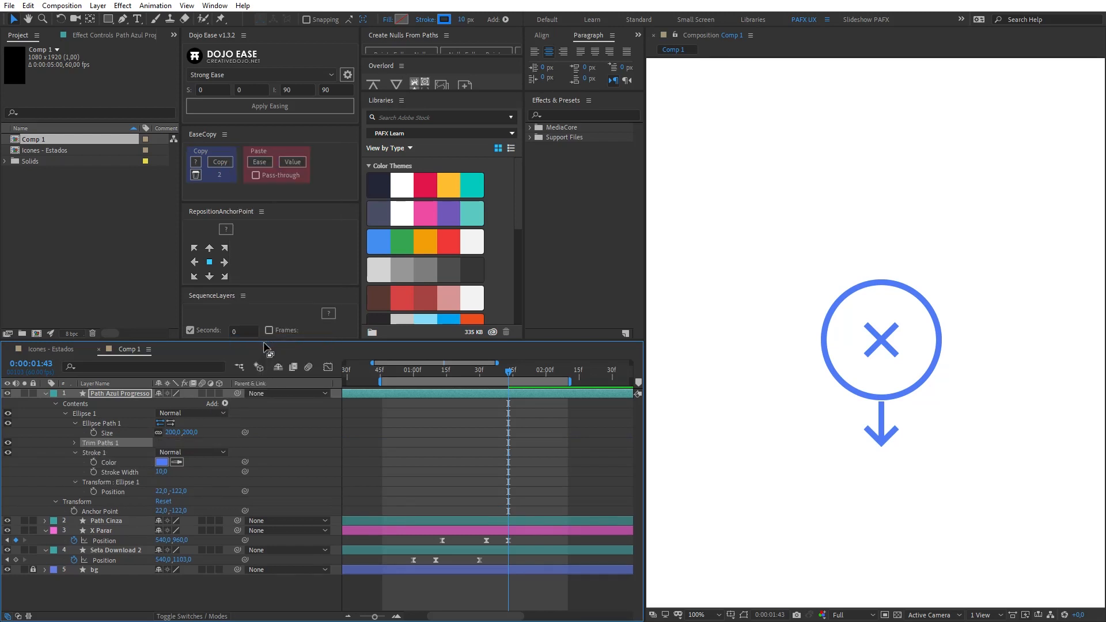
{"action": "left_click", "coordinate": [75, 443]}
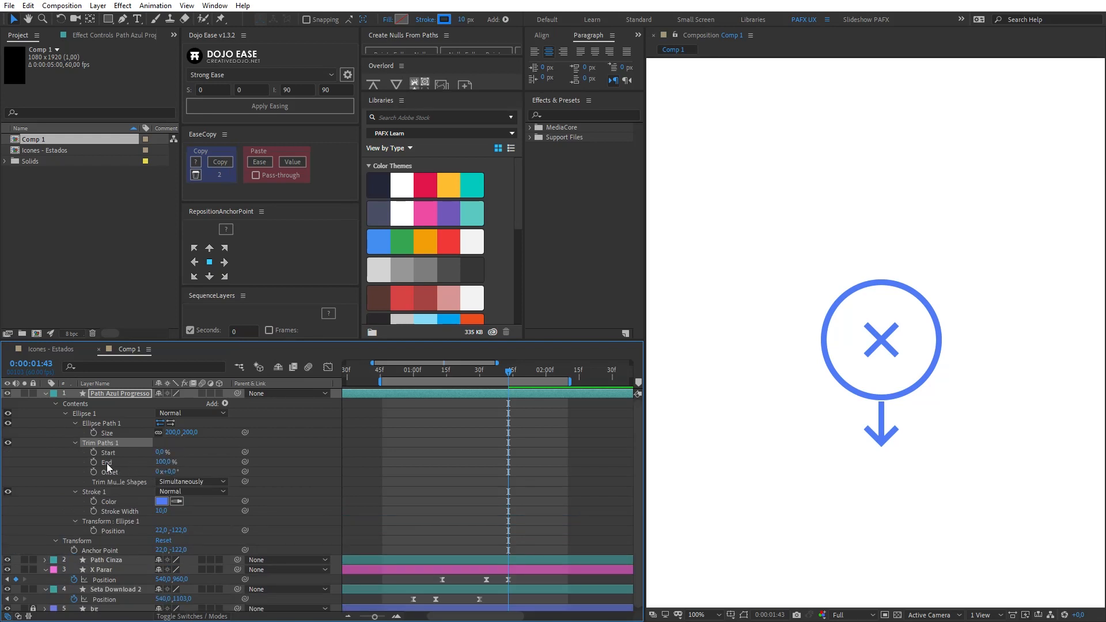
Keyframe Path Azul Progresso's Trim Paths End at 0% at 0:00:01:43 and 100% at 0:00:03:43.
{"action": "left_click_drag", "start_coordinate": [170, 465], "coordinate": [93, 473]}
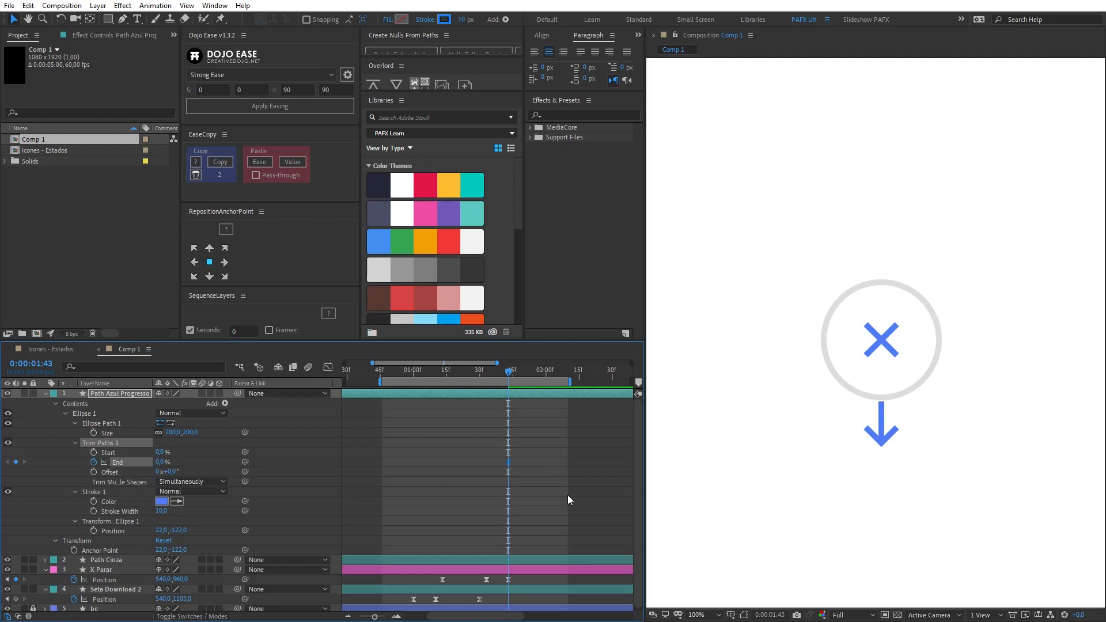
{"action": "key", "text": "space"}
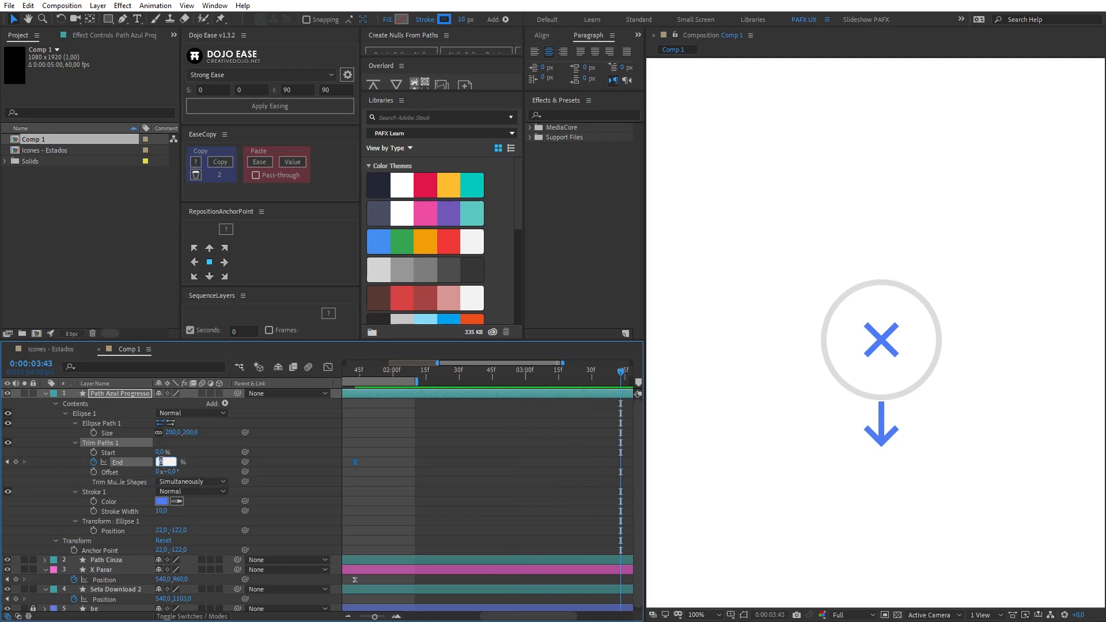
{"action": "key", "text": "Return"}
{"action": "key", "text": "minus"}
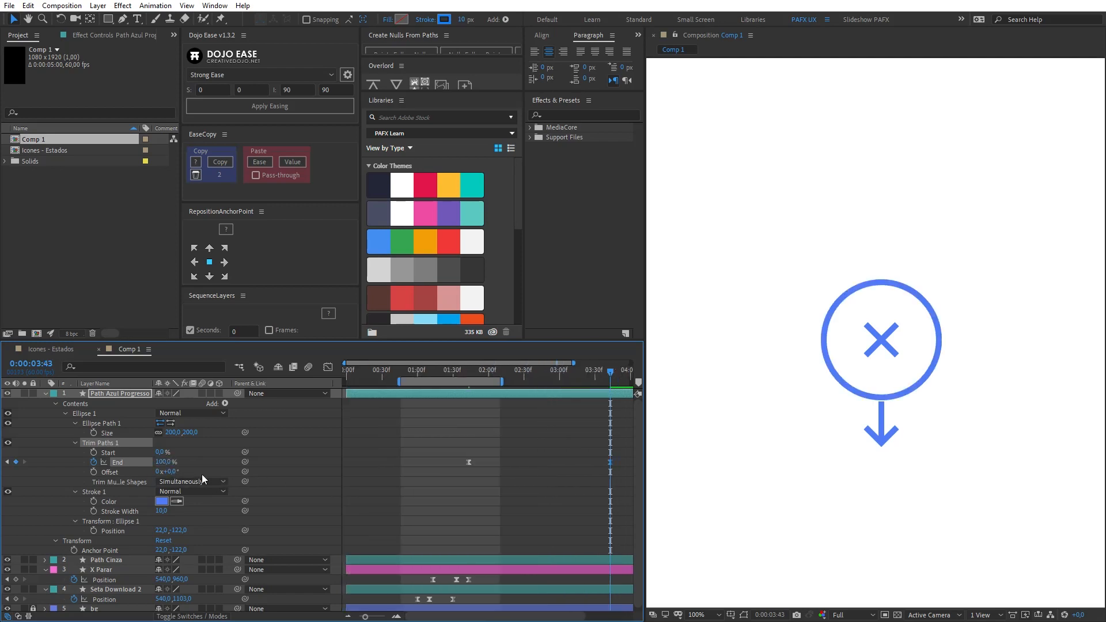
Extend the work area's end to 0:00:04:02 and preview the blue progress ring filling.
{"action": "left_click_drag", "start_coordinate": [610, 380], "coordinate": [615, 380]}
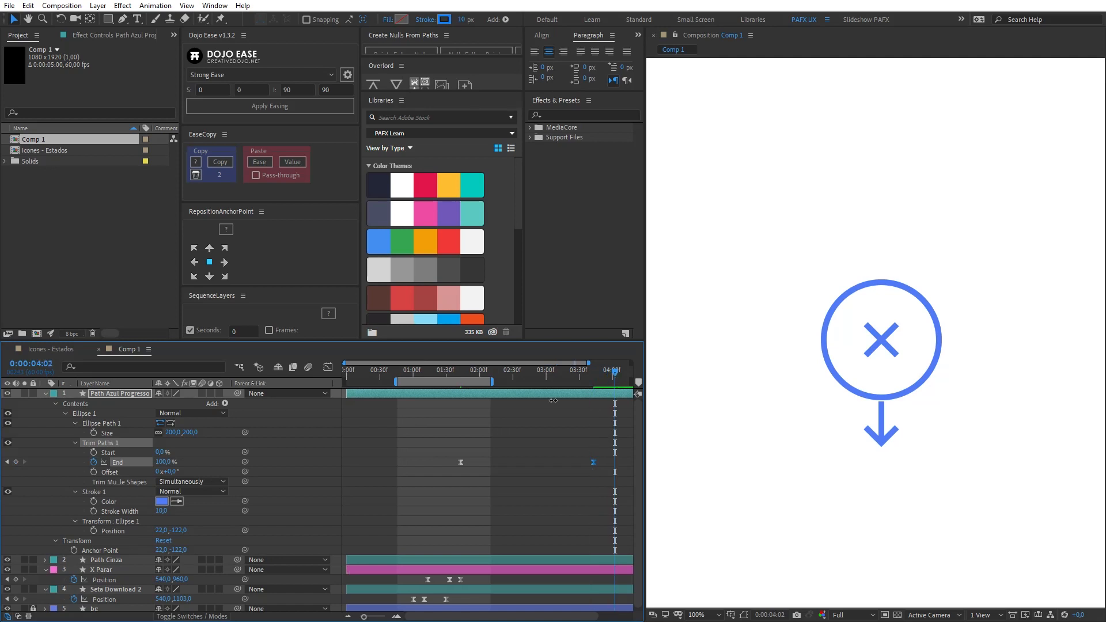
{"action": "key", "text": "n"}
{"action": "key", "text": "space"}
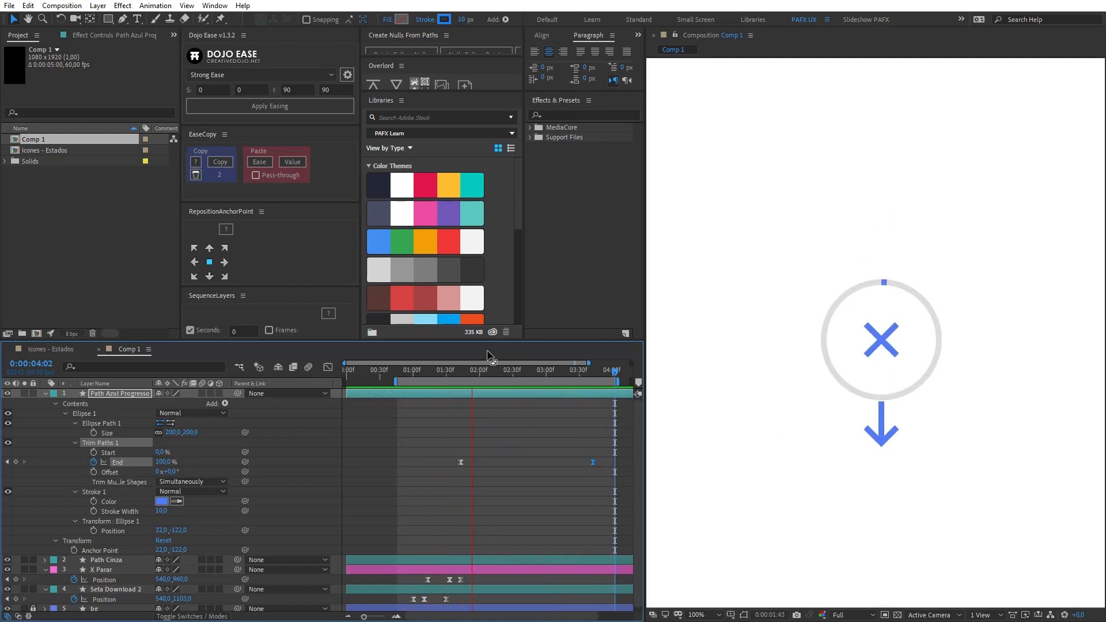
{"action": "key", "text": "space"}
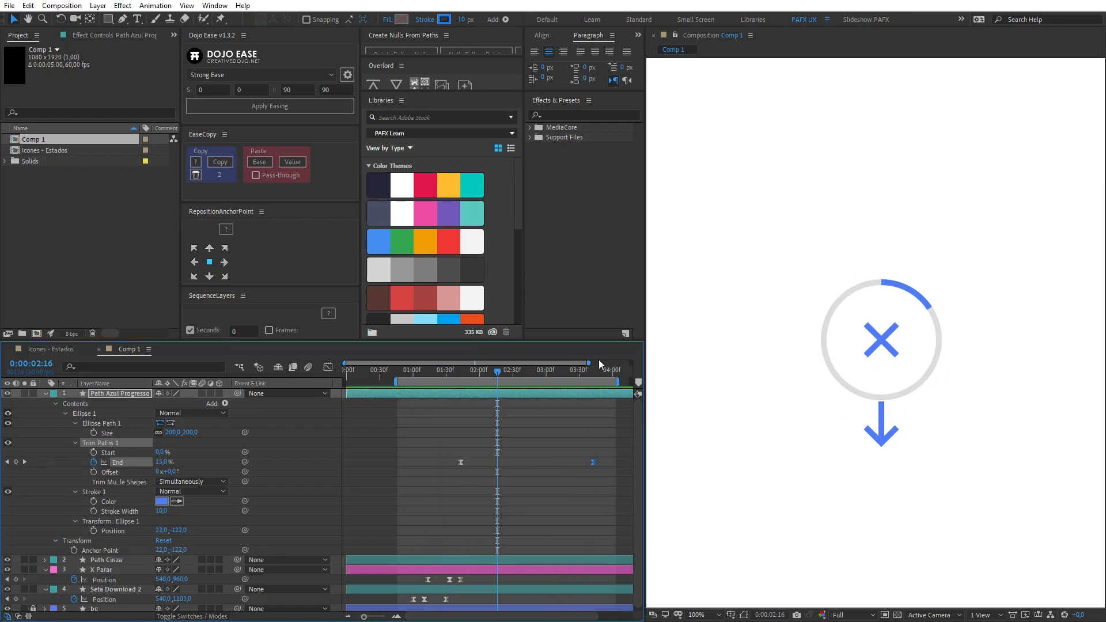
{"action": "left_click_drag", "start_coordinate": [495, 378], "coordinate": [414, 377]}
{"action": "key", "text": "space"}
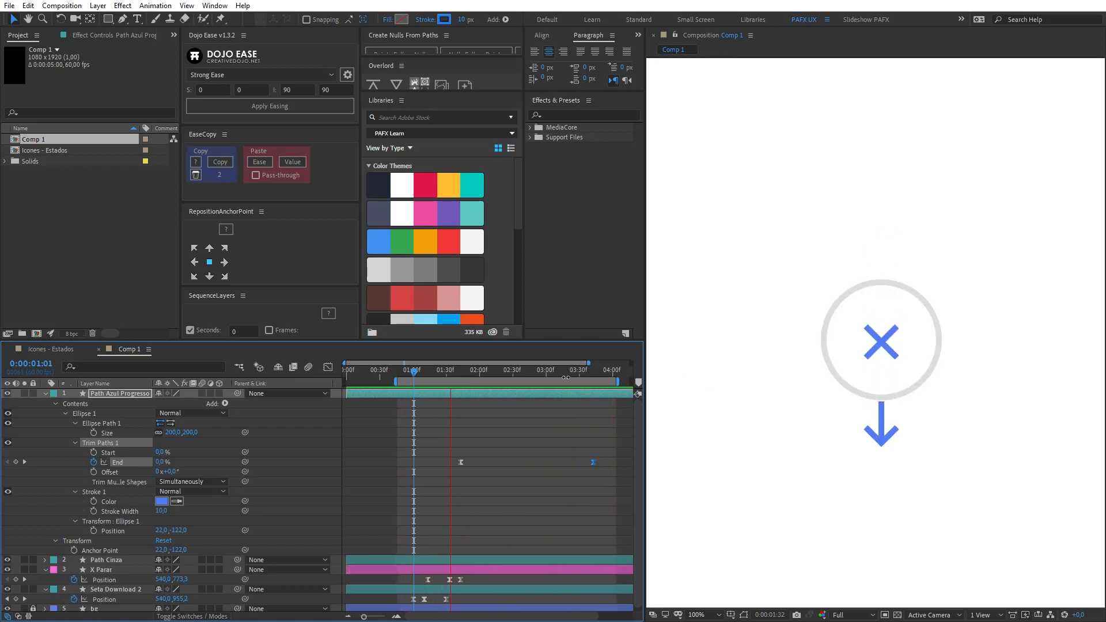
{"action": "key", "text": "space"}
Smooth End's speed graph so the ring fill starts and finishes gently with its peak speed midway, and preview it.
{"action": "left_click_drag", "start_coordinate": [433, 458], "coordinate": [620, 479]}
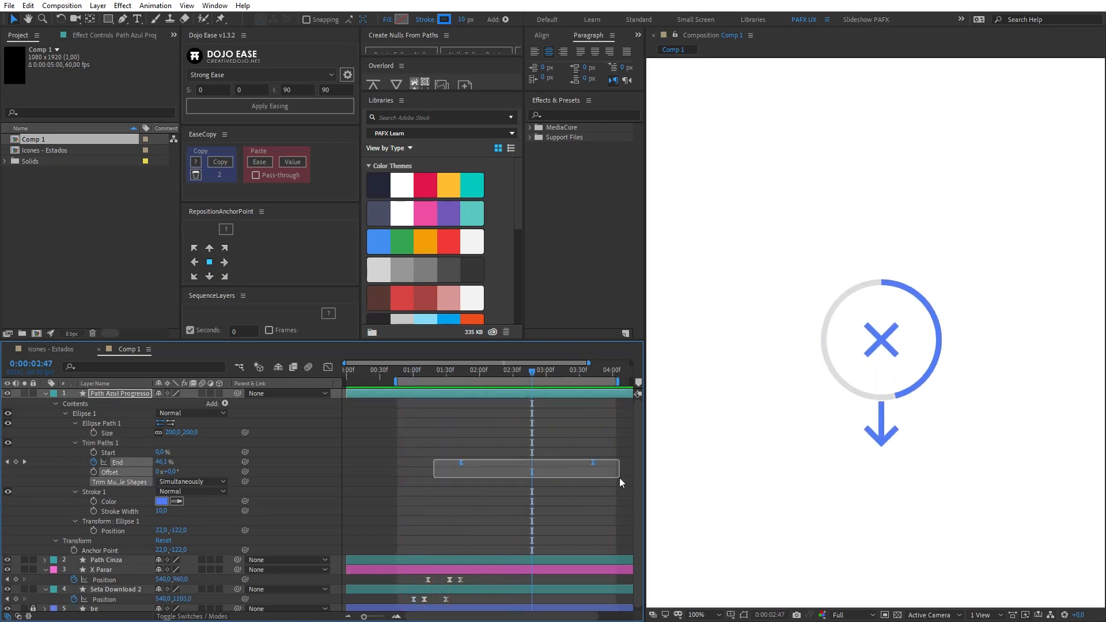
{"action": "left_click", "coordinate": [328, 367]}
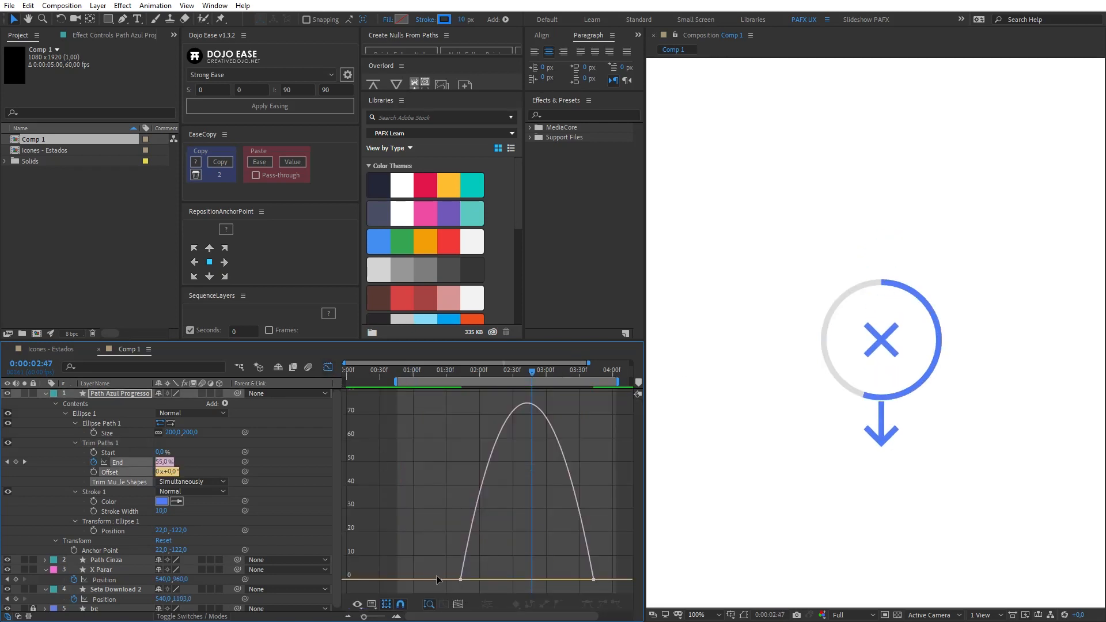
{"action": "left_click_drag", "start_coordinate": [478, 576], "coordinate": [500, 578]}
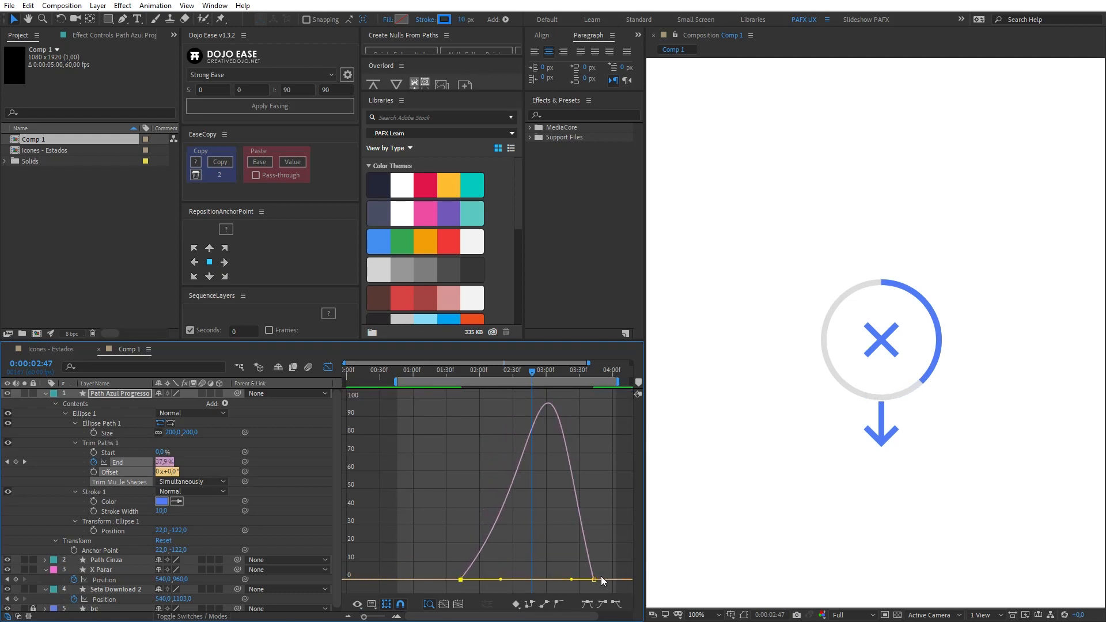
{"action": "left_click_drag", "start_coordinate": [572, 580], "coordinate": [554, 579]}
{"action": "left_click", "coordinate": [446, 375]}
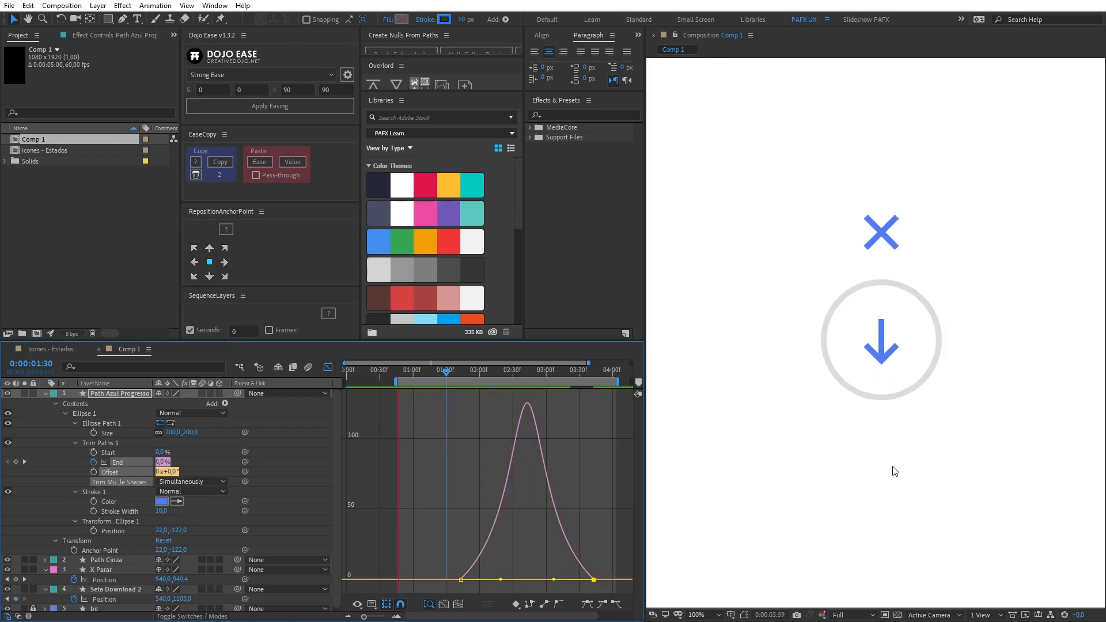
{"action": "key", "text": "comma"}
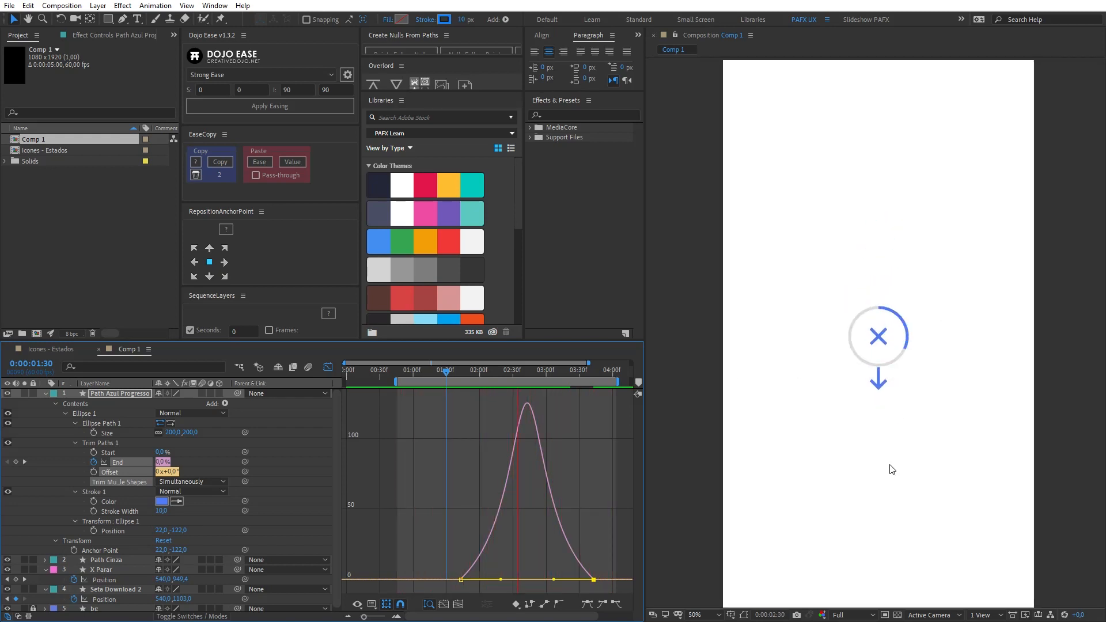
{"action": "key", "text": "period"}
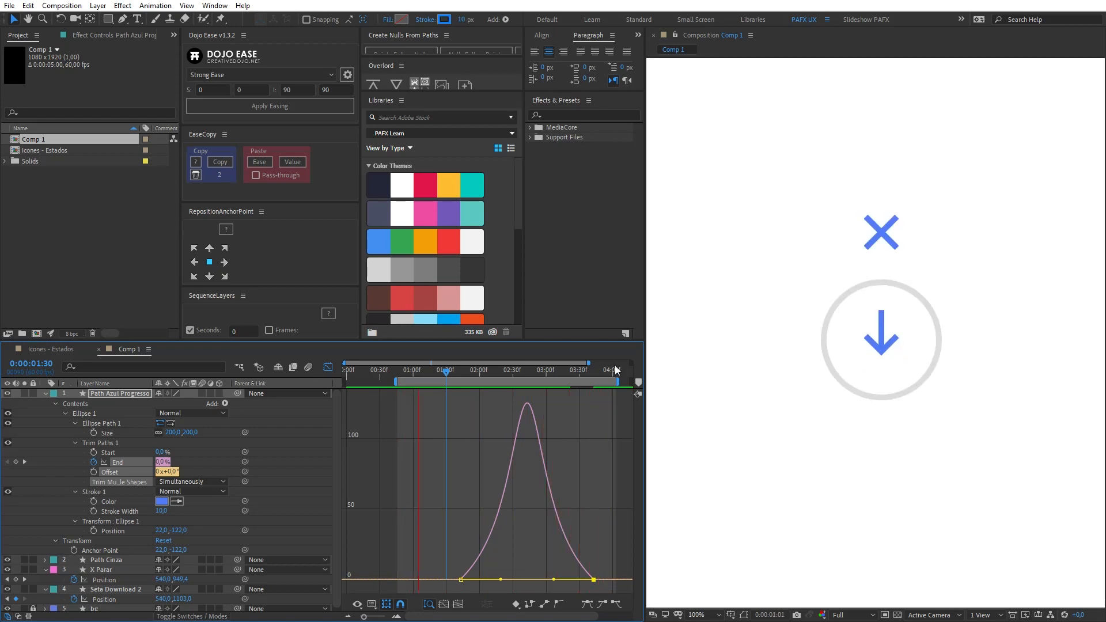
{"action": "key", "text": "space"}
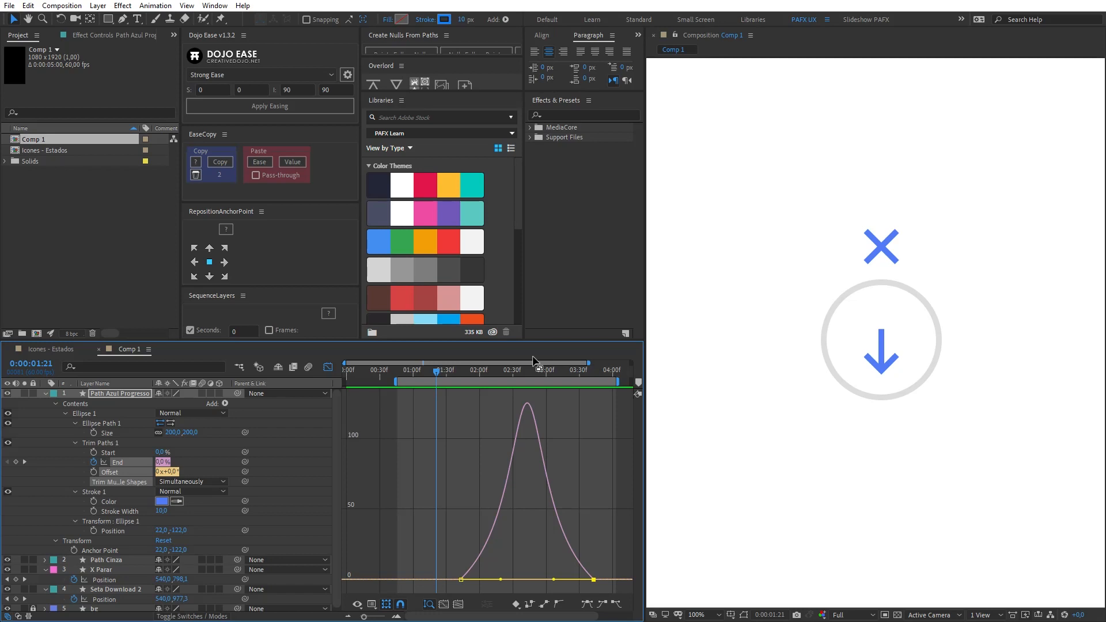
Examine the ring fill against End's speed graph, scrubbing to its midpoint at 0:00:02:43 and previewing the motion.
{"action": "left_click", "coordinate": [327, 367]}
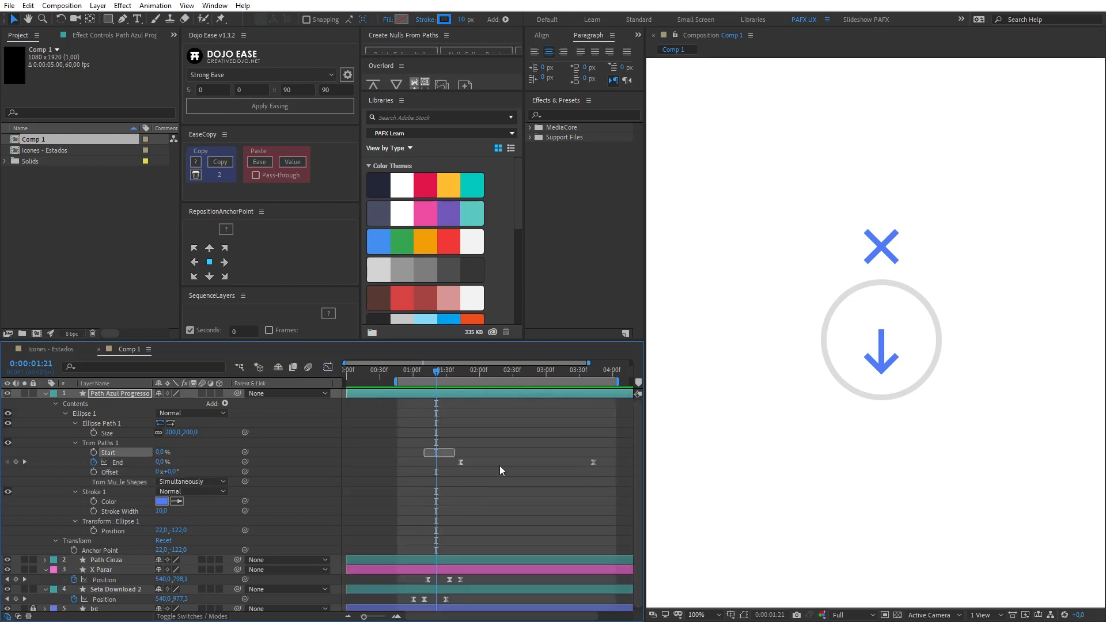
{"action": "left_click_drag", "start_coordinate": [499, 465], "coordinate": [595, 484]}
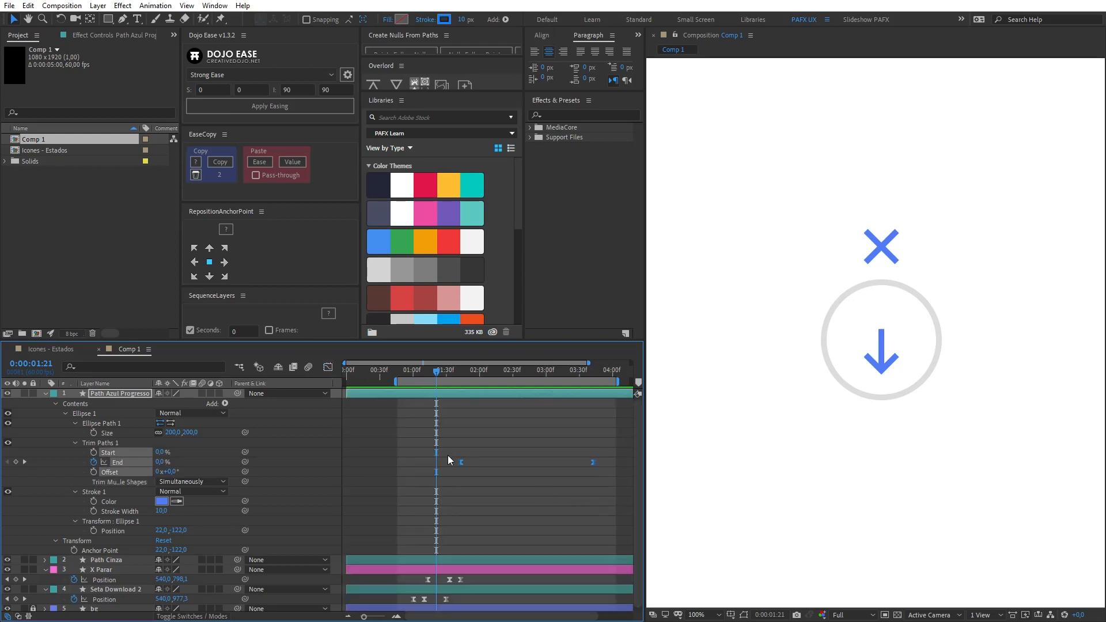
{"action": "left_click", "coordinate": [327, 367]}
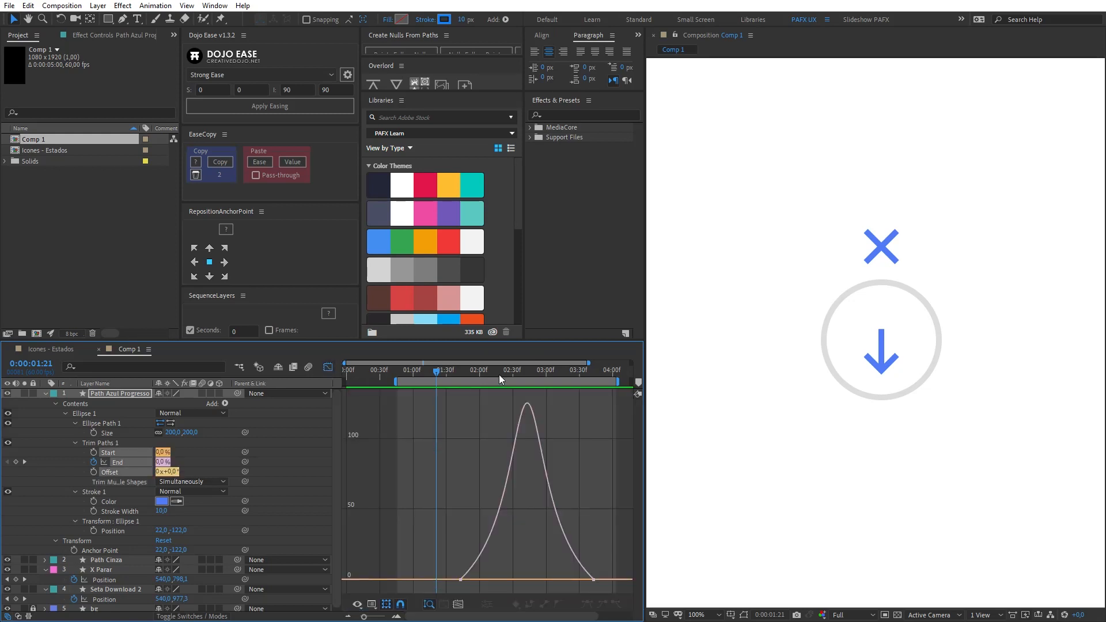
{"action": "left_click_drag", "start_coordinate": [507, 371], "coordinate": [527, 371]}
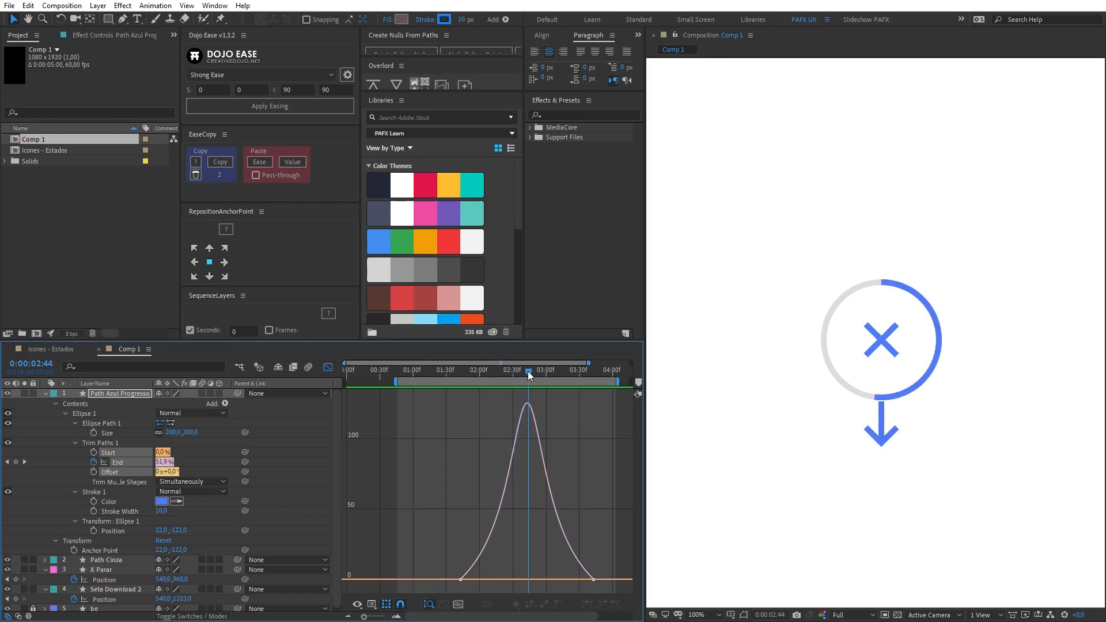
{"action": "left_click", "coordinate": [327, 367]}
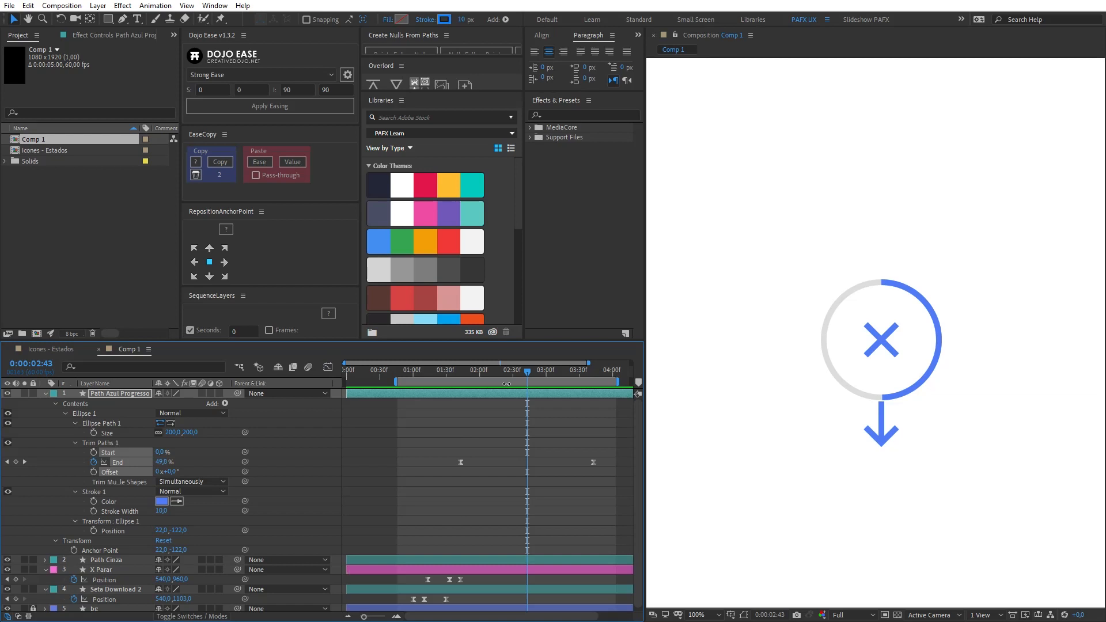
{"action": "left_click", "coordinate": [458, 371]}
{"action": "key", "text": "space"}
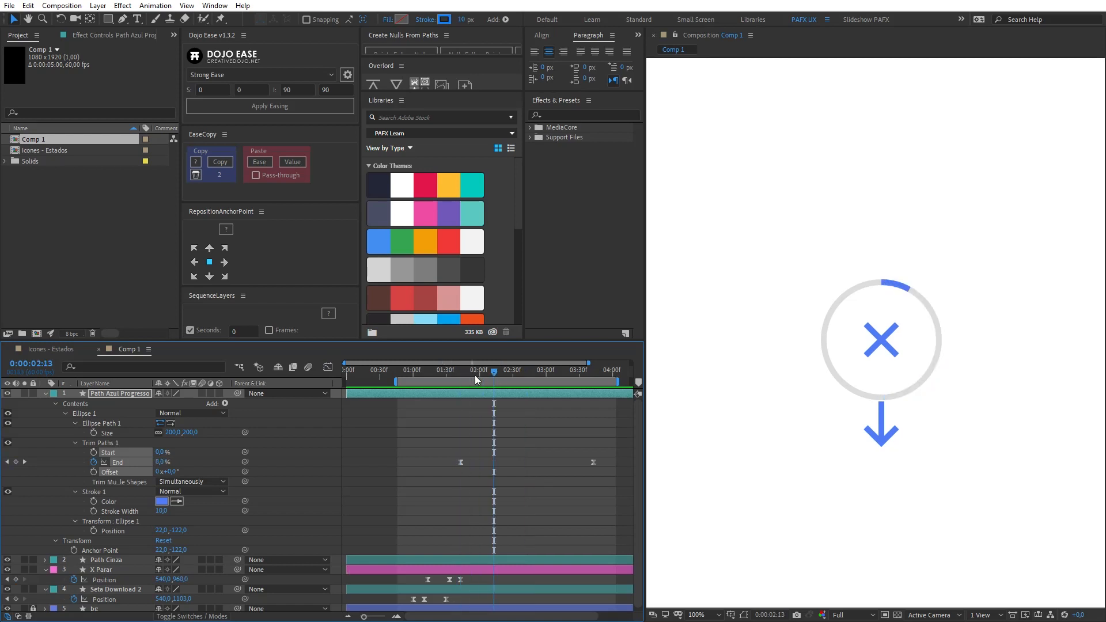
{"action": "key", "text": "space"}
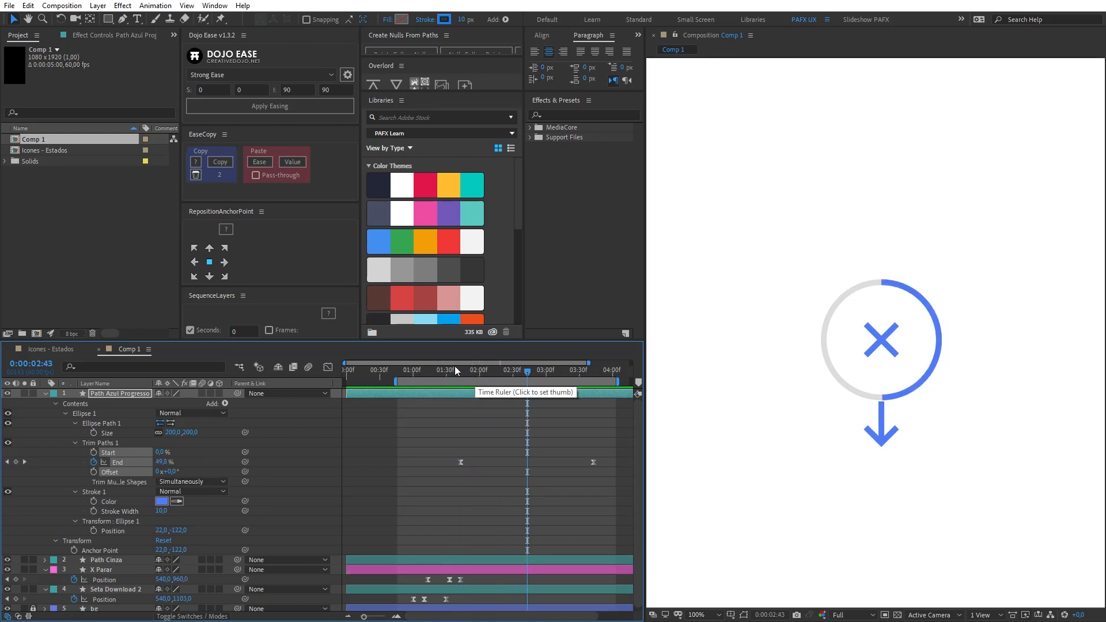
Add an Easy Ease keyframe to Trim Paths End at 0:00:02:43 so the fill slows halfway, and preview it.
{"action": "left_click", "coordinate": [16, 462]}
{"action": "left_click", "coordinate": [328, 367]}
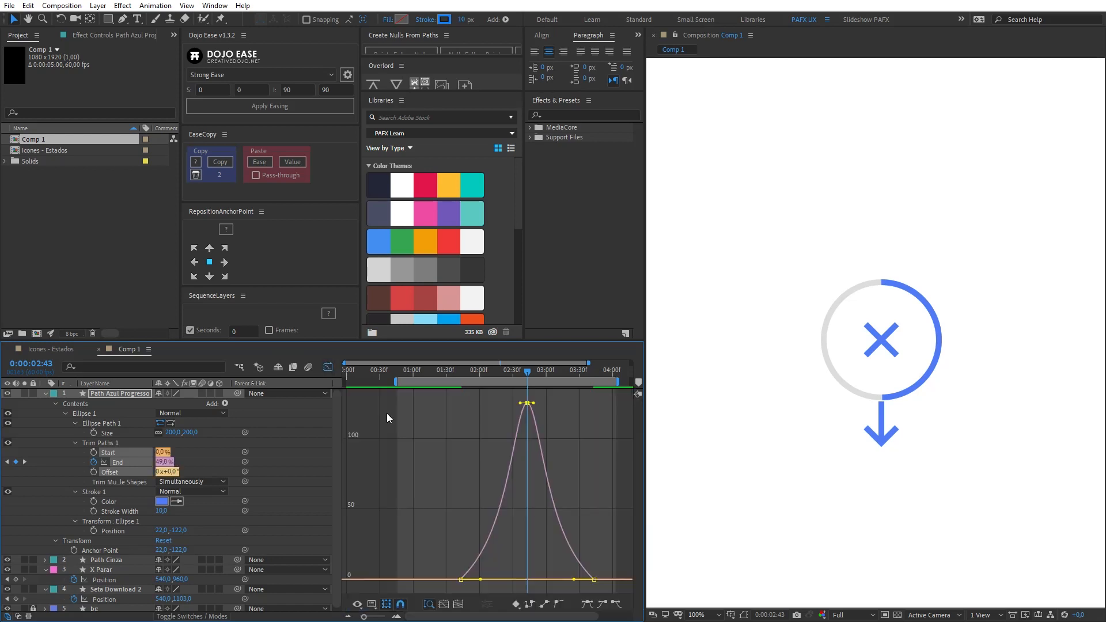
{"action": "key", "text": "F9"}
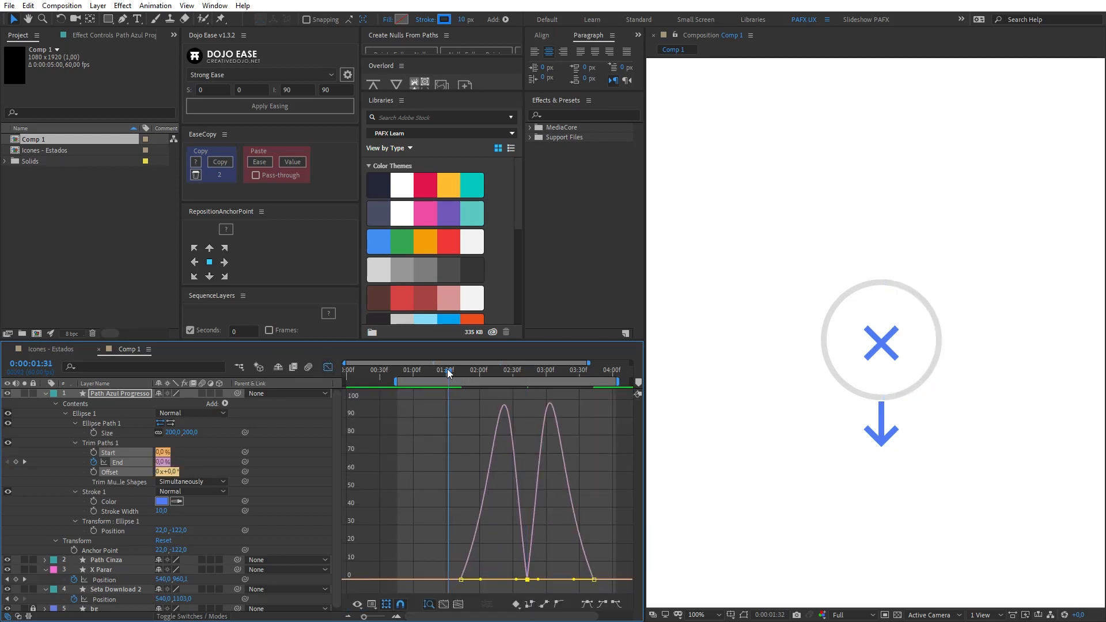
{"action": "left_click", "coordinate": [447, 369]}
{"action": "key", "text": "space"}
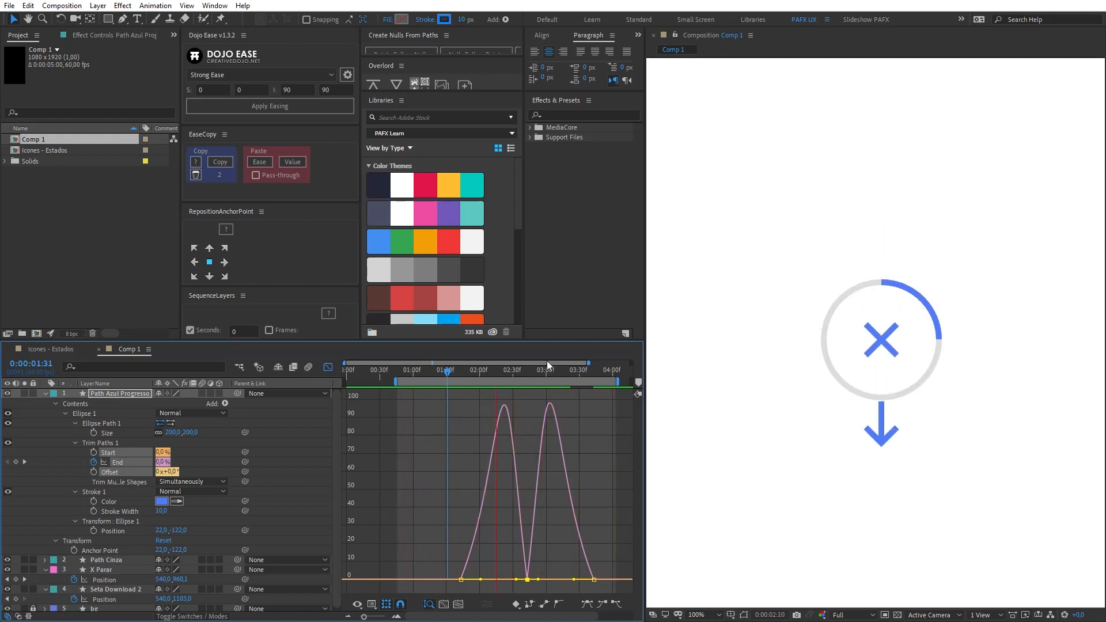
{"action": "key", "text": "space"}
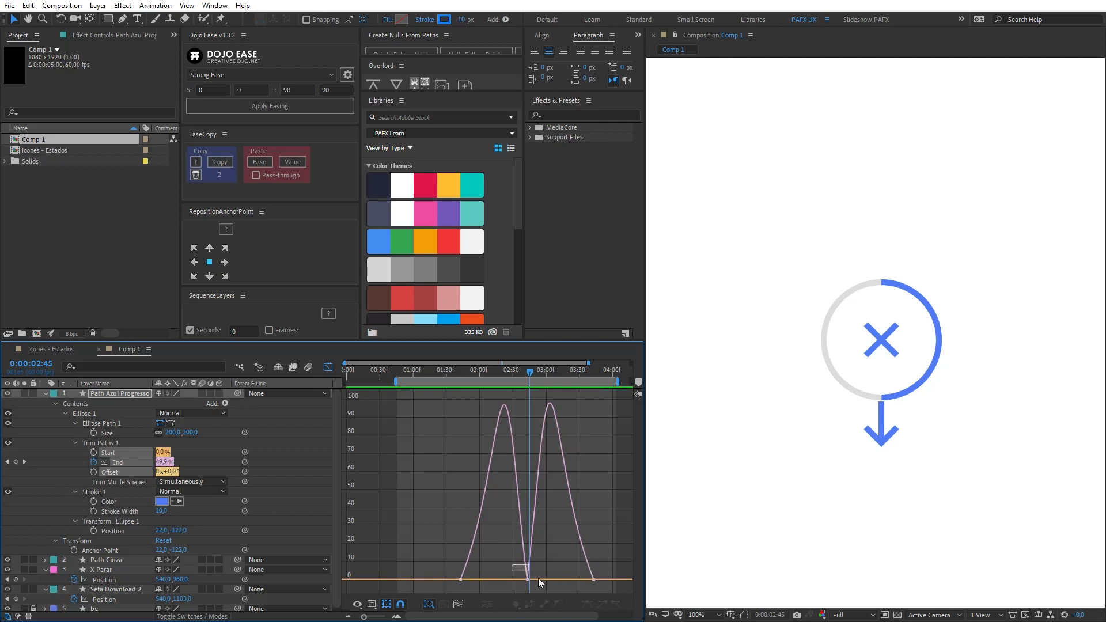
Set the incoming and outgoing velocity of End's middle keyframe to 20 percent/sec and preview the ring fill.
{"action": "key", "text": "ctrl+shift+k"}
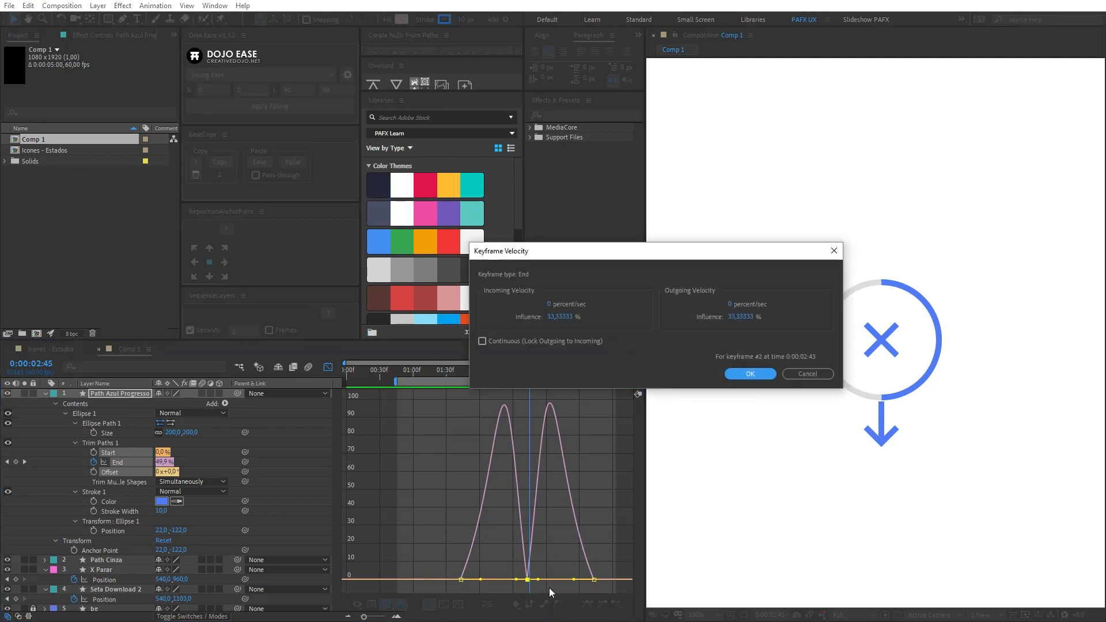
{"action": "left_click", "coordinate": [549, 304]}
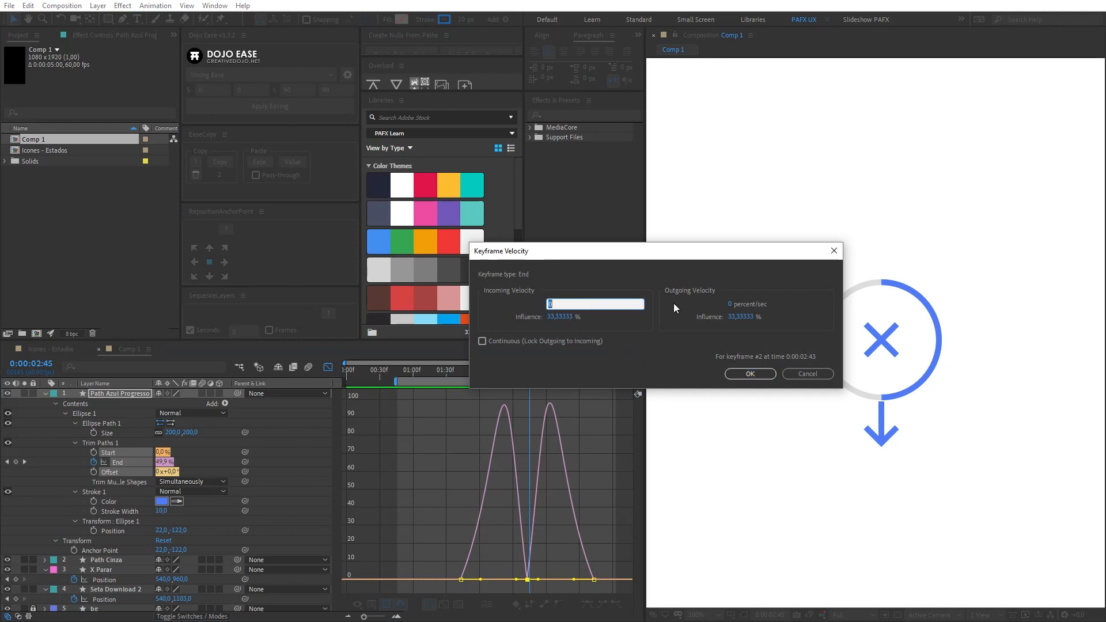
{"action": "type", "text": "20"}
{"action": "left_click", "coordinate": [730, 305]}
{"action": "type", "text": "20"}
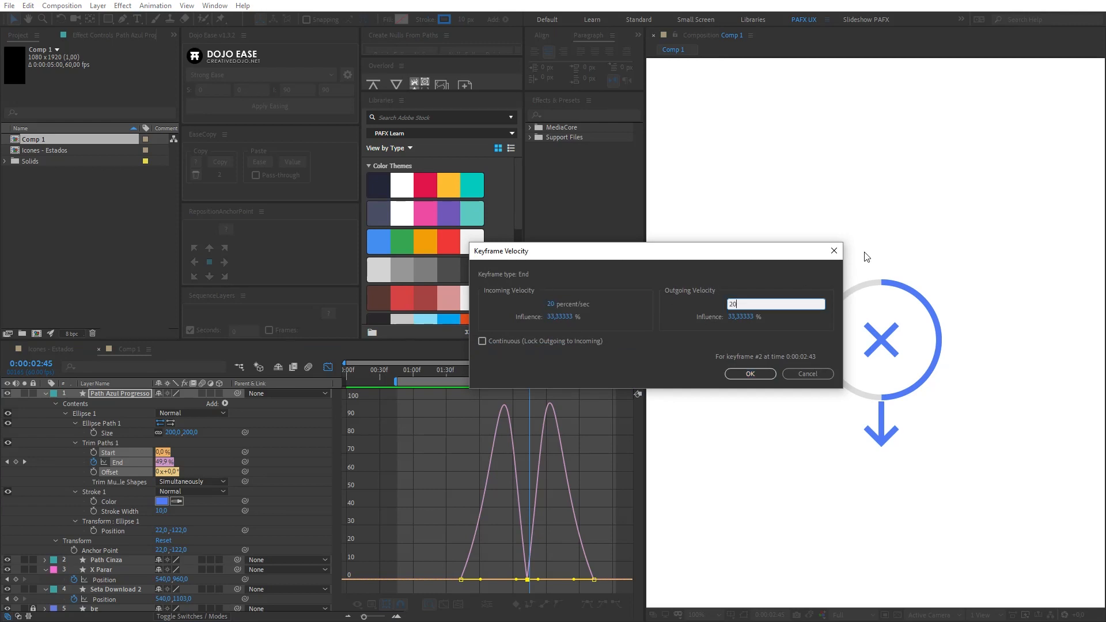
{"action": "left_click", "coordinate": [748, 374]}
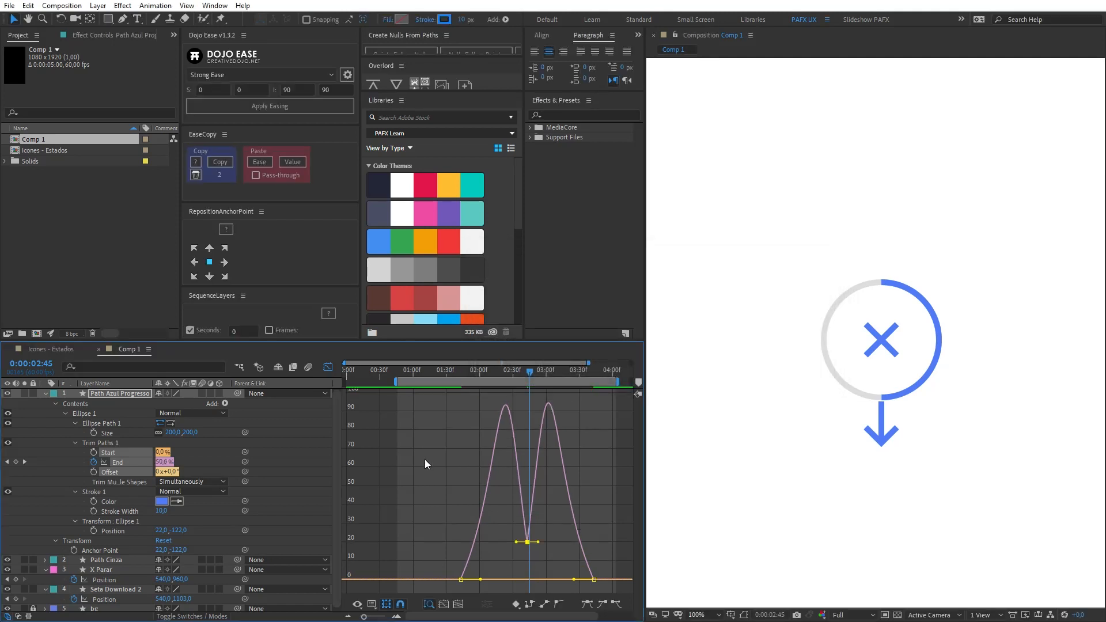
{"action": "left_click", "coordinate": [459, 370]}
{"action": "key", "text": "space"}
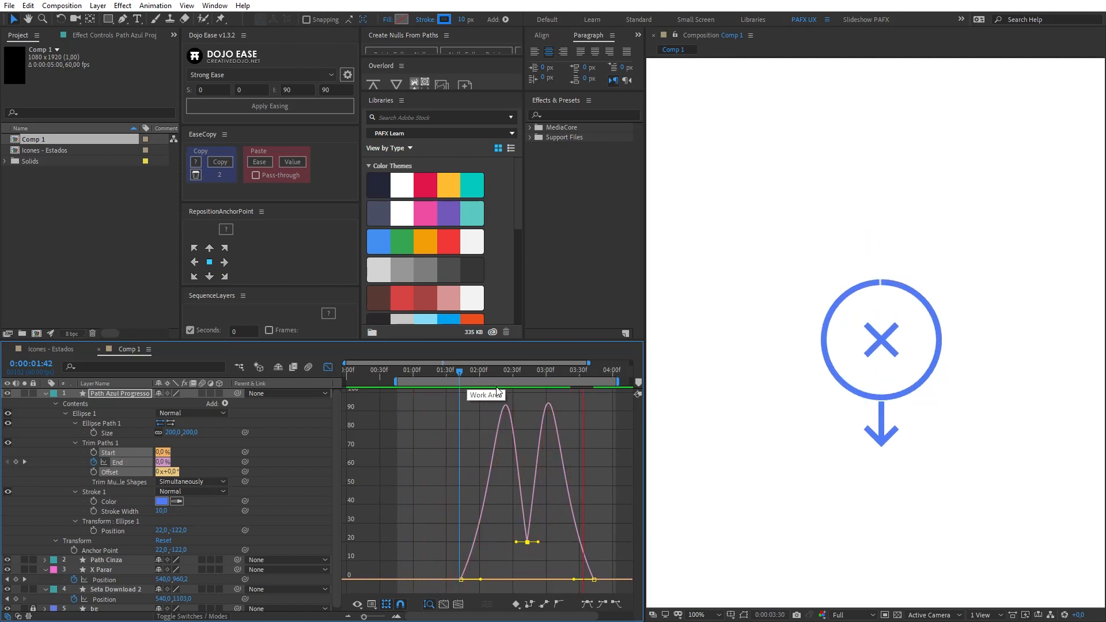
{"action": "key", "text": "space"}
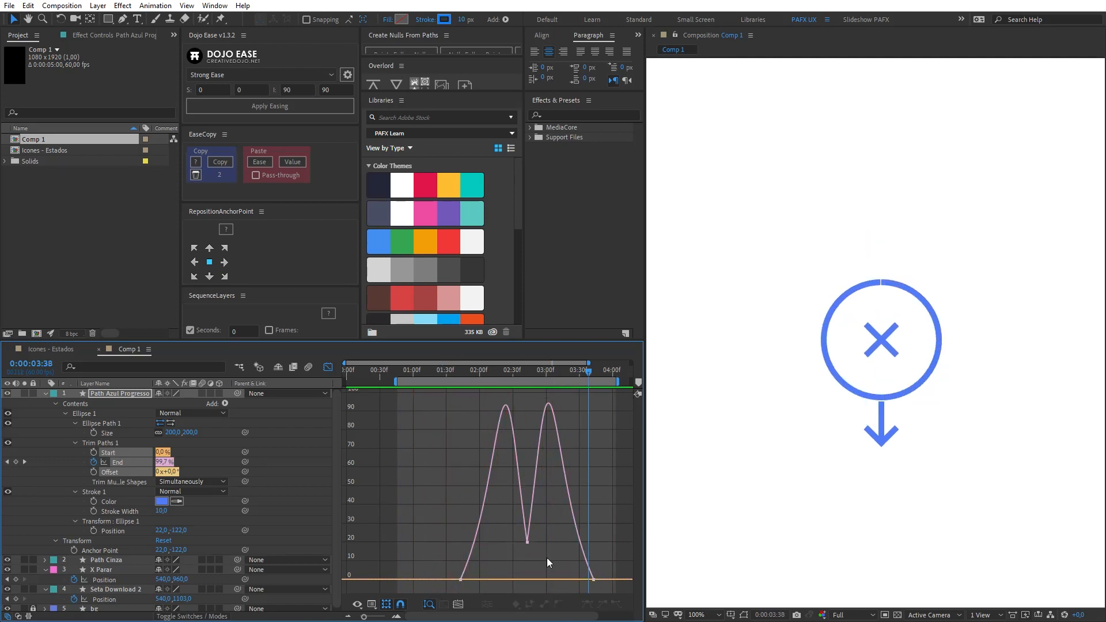
Set the incoming and outgoing velocity of End's middle keyframe to 30 percent/sec and preview the ring fill.
{"action": "key", "text": "ctrl+shift+k"}
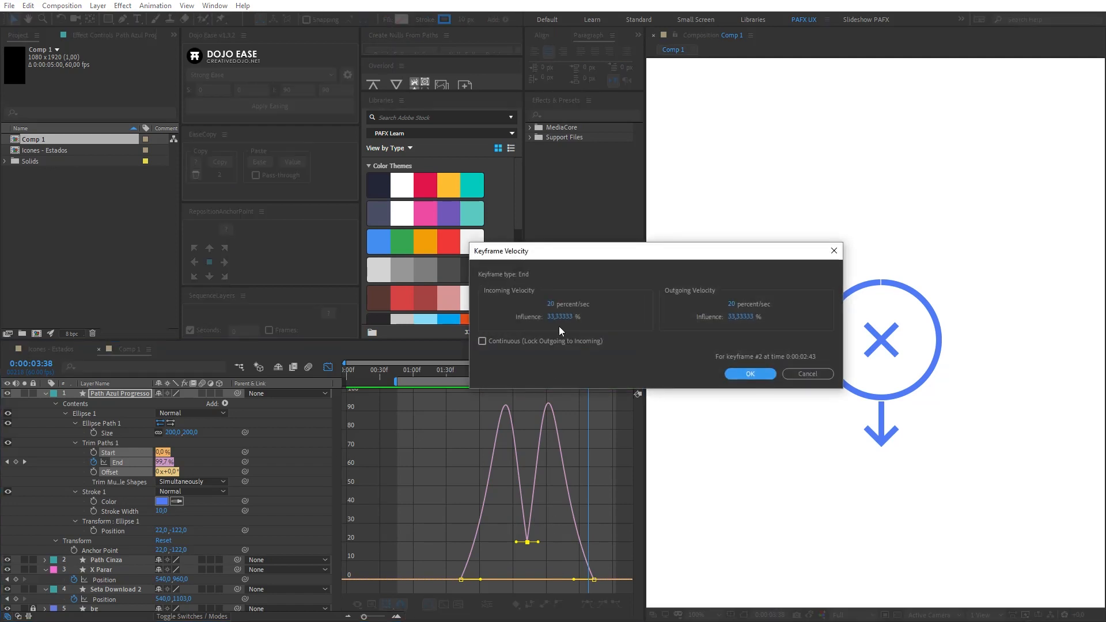
{"action": "left_click", "coordinate": [549, 305]}
{"action": "type", "text": "30"}
{"action": "key", "text": "Tab"}
{"action": "key", "text": "Tab"}
{"action": "key", "text": "Tab"}
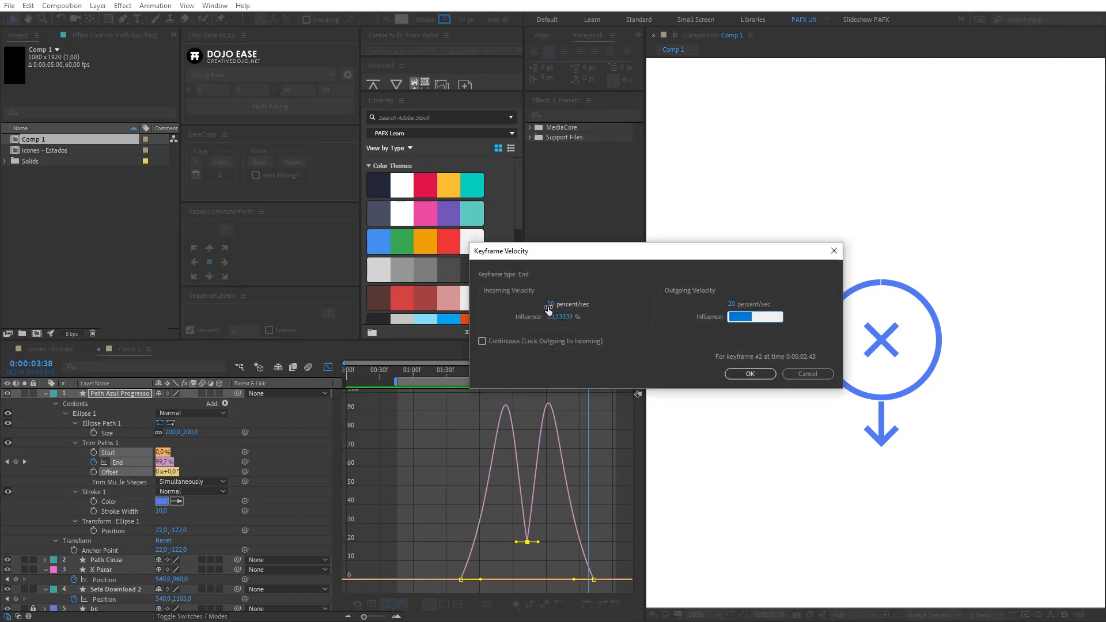
{"action": "left_click", "coordinate": [730, 305]}
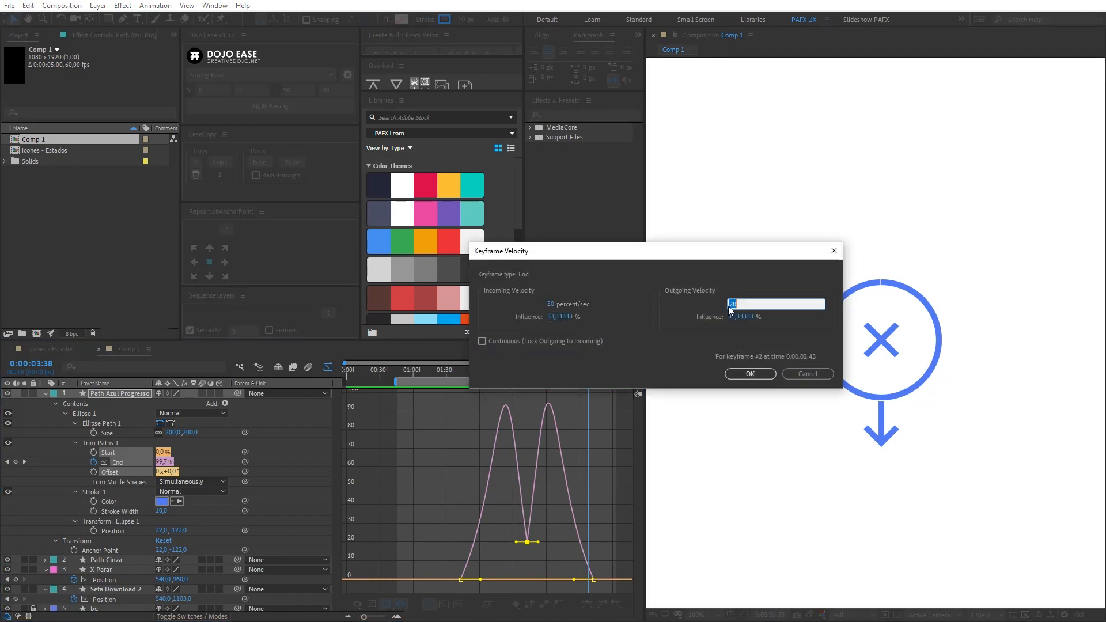
{"action": "type", "text": "30"}
{"action": "key", "text": "Return"}
{"action": "left_click", "coordinate": [458, 370]}
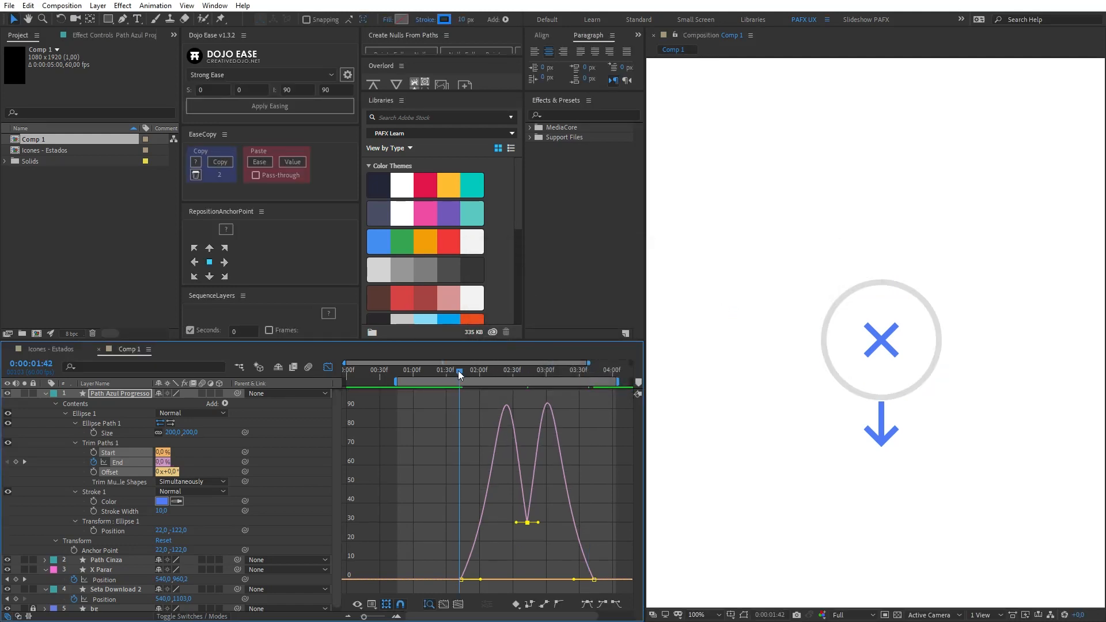
{"action": "key", "text": "space"}
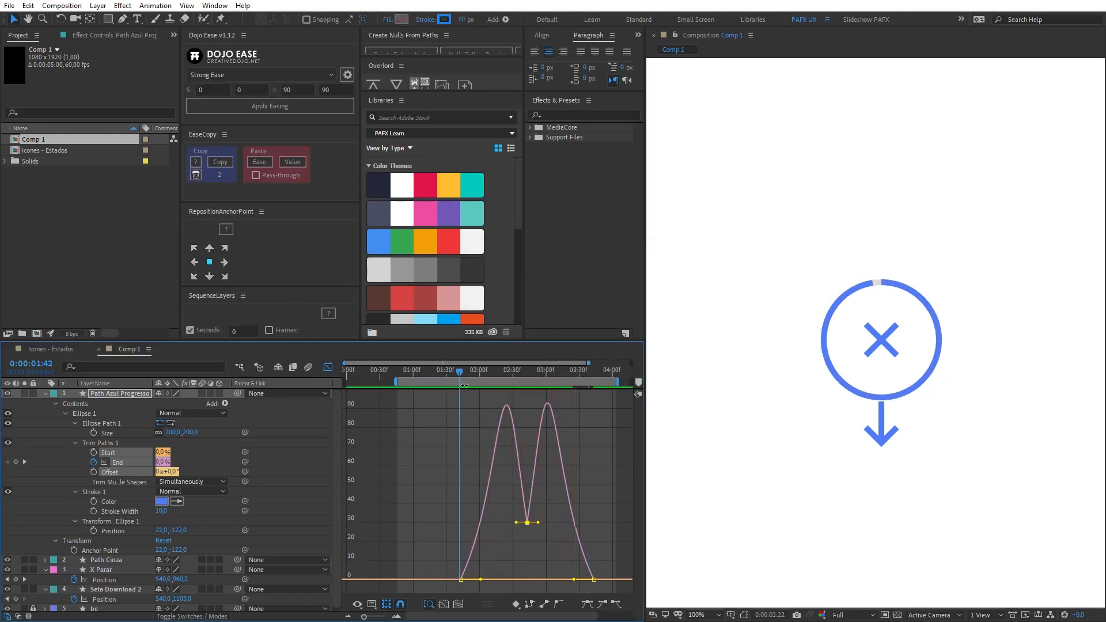
Set the incoming and outgoing influence of End's middle keyframe to 45% and preview the ring fill.
{"action": "key", "text": "ctrl+shift+k"}
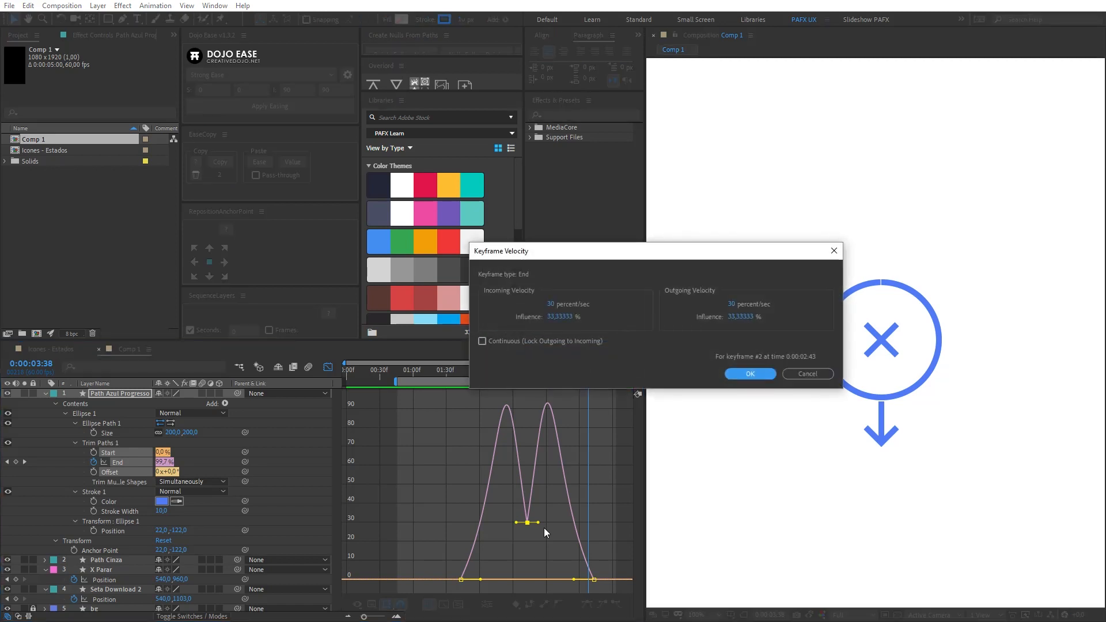
{"action": "left_click", "coordinate": [558, 317]}
{"action": "type", "text": "45"}
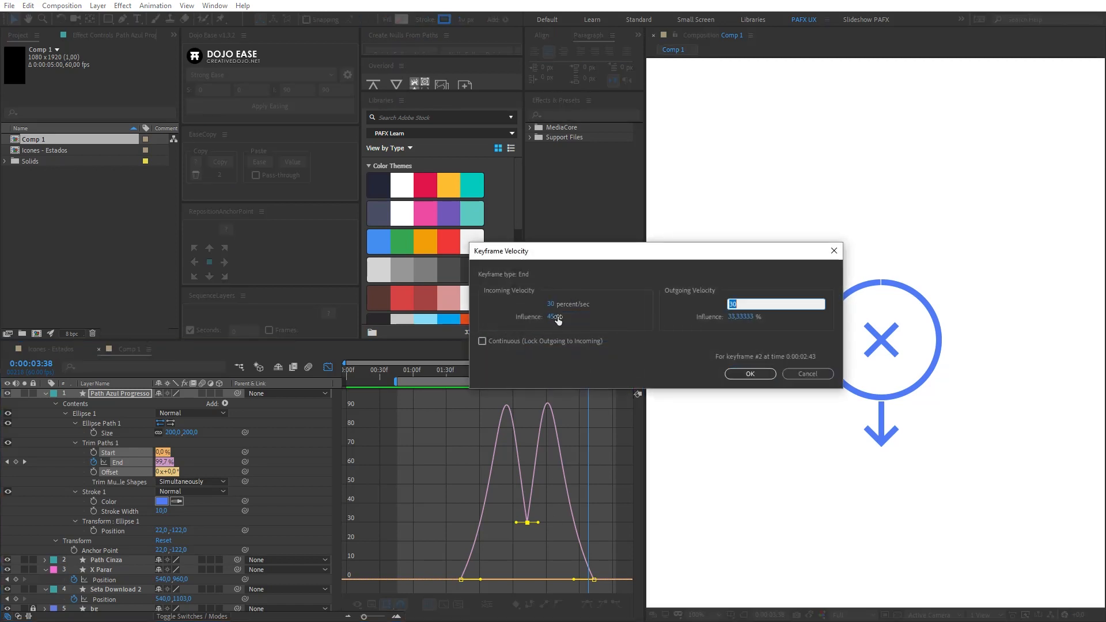
{"action": "left_click", "coordinate": [743, 317]}
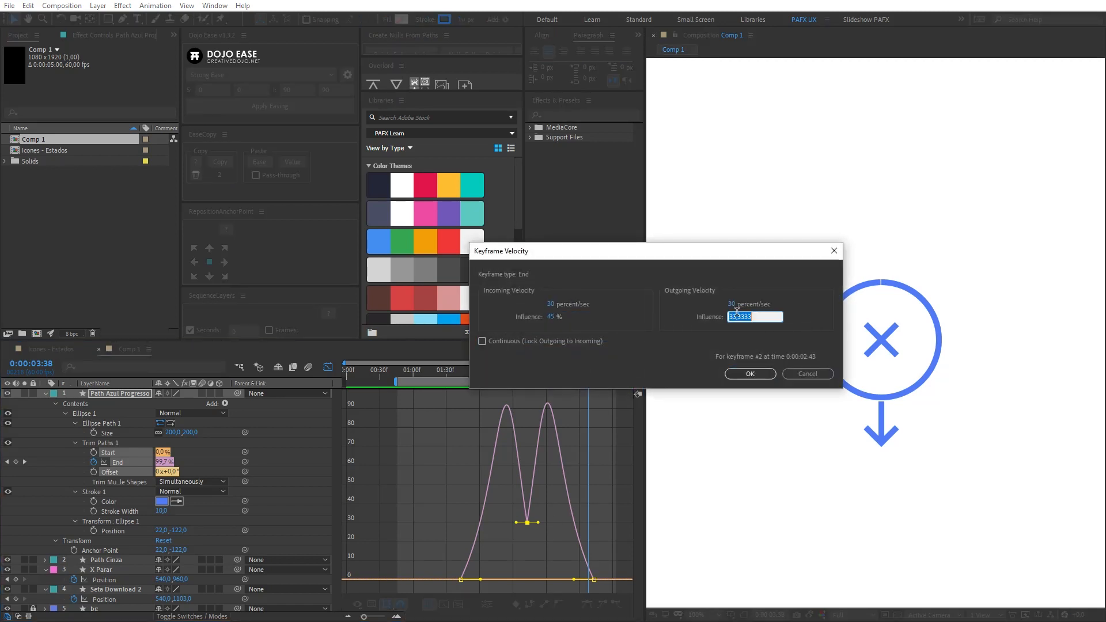
{"action": "type", "text": "45"}
{"action": "key", "text": "Return"}
{"action": "left_click", "coordinate": [458, 372]}
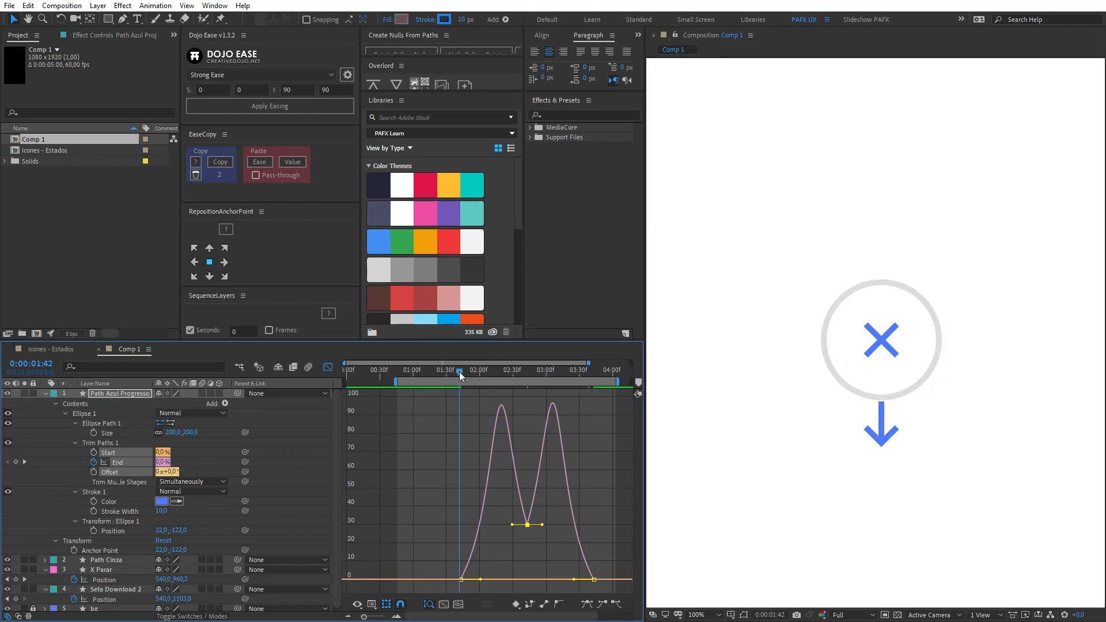
{"action": "key", "text": "space"}
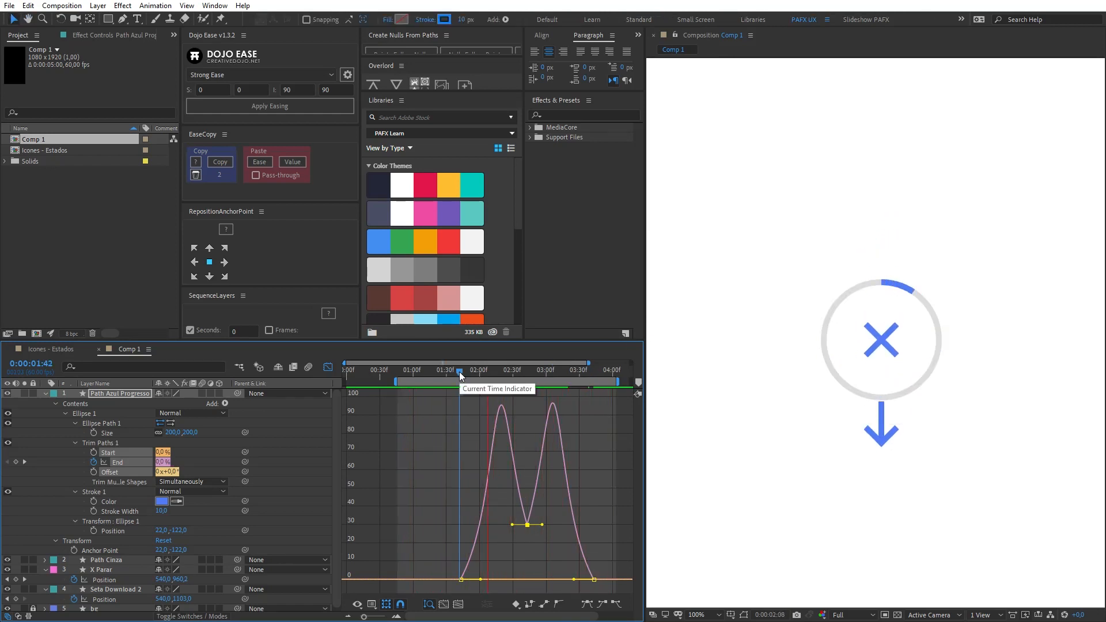
{"action": "key", "text": "space"}
Preview the fill, delay End's middle keyframe by 10 frames and move its last keyframe to 0:00:04:03.
{"action": "key", "text": "-"}
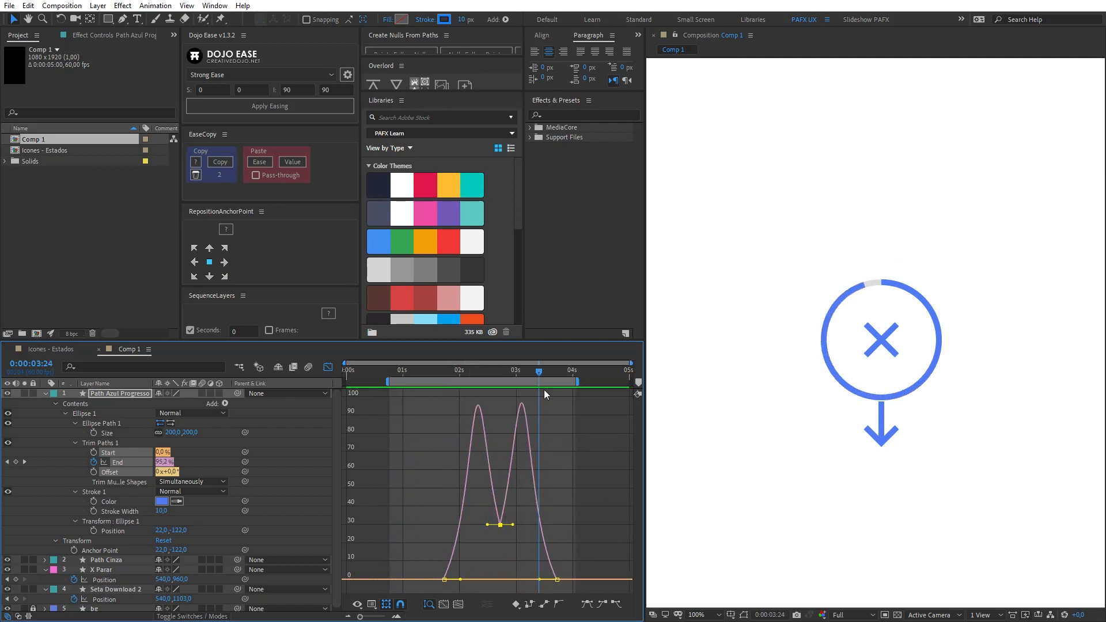
{"action": "key", "text": "="}
{"action": "key", "text": "-"}
{"action": "left_click_drag", "start_coordinate": [478, 369], "coordinate": [444, 370]}
{"action": "key", "text": "space"}
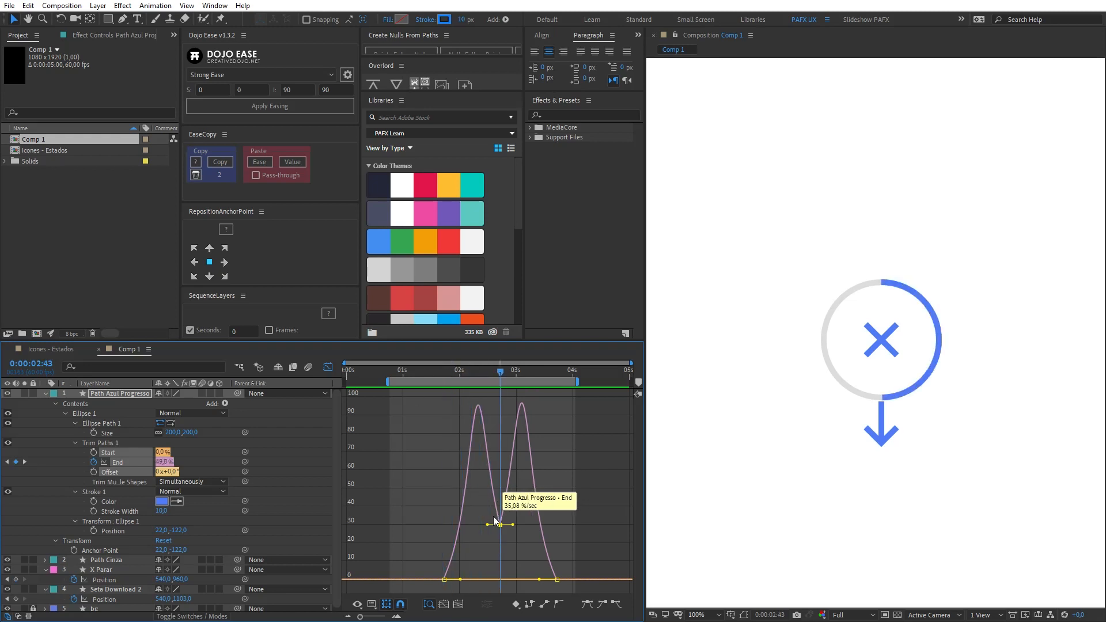
{"action": "left_click_drag", "start_coordinate": [483, 510], "coordinate": [579, 586]}
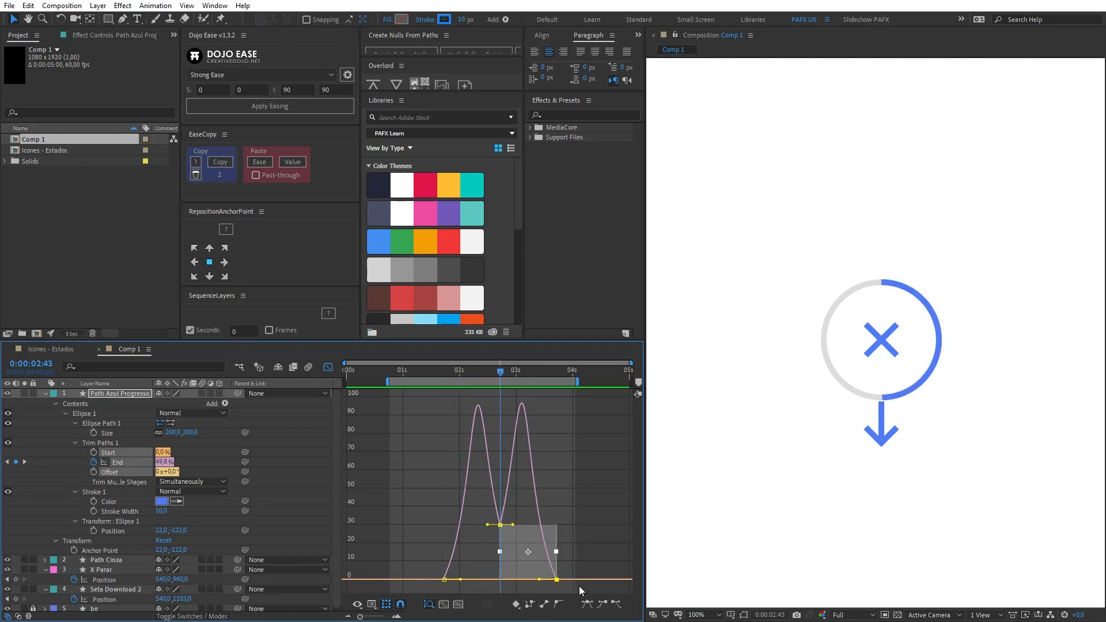
{"action": "key", "text": "alt+shift+Right"}
{"action": "left_click_drag", "start_coordinate": [594, 547], "coordinate": [561, 586]}
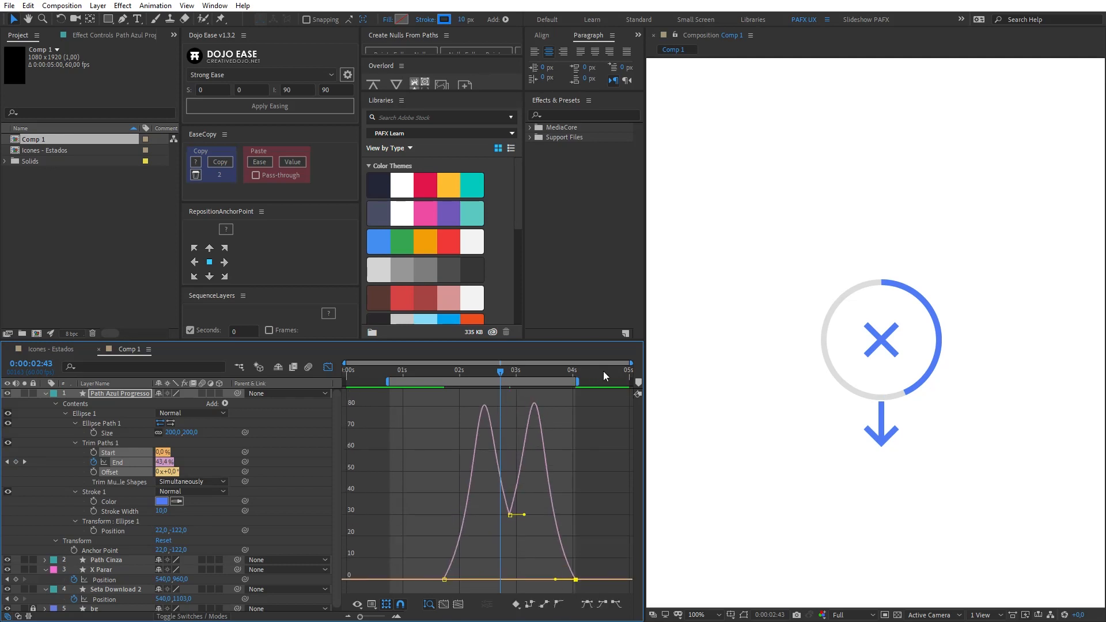
Extend the work area's end to 0:00:04:29 and preview the longer ring fill.
{"action": "left_click_drag", "start_coordinate": [603, 371], "coordinate": [599, 374]}
{"action": "key", "text": "space"}
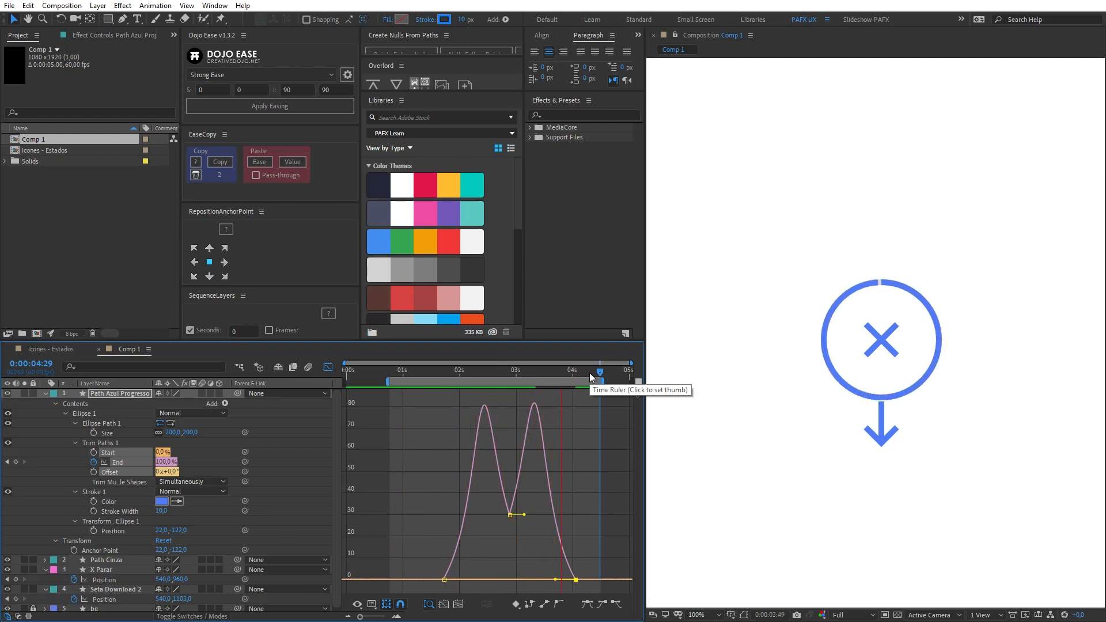
{"action": "scroll", "coordinate": [877, 283], "scroll_direction": "down", "scroll_amount": 2}
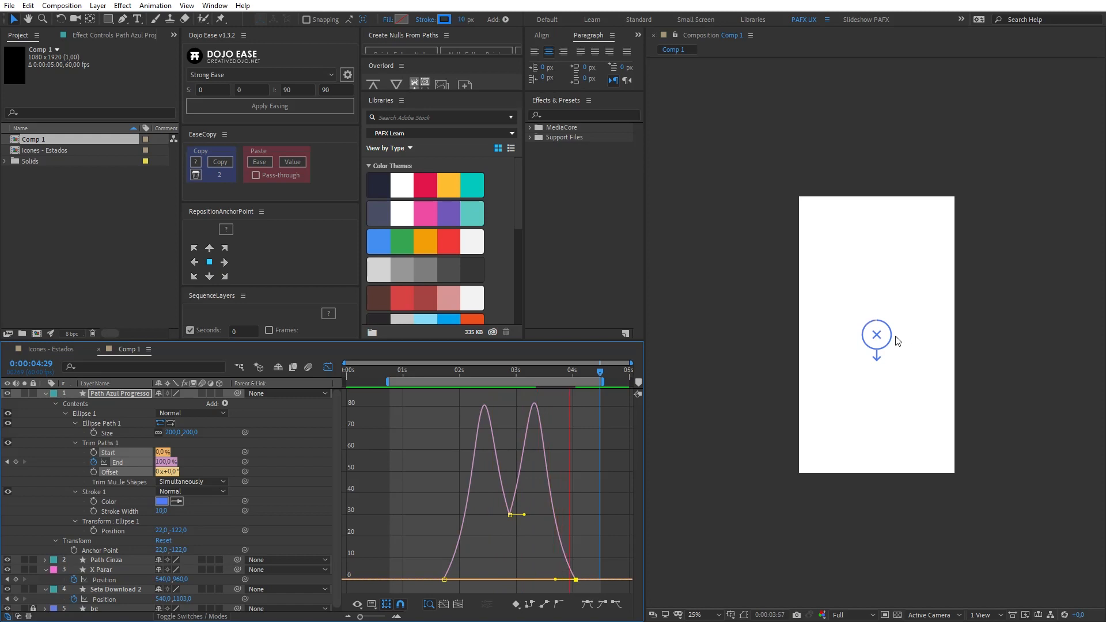
{"action": "scroll", "coordinate": [897, 341], "scroll_direction": "up", "scroll_amount": 3}
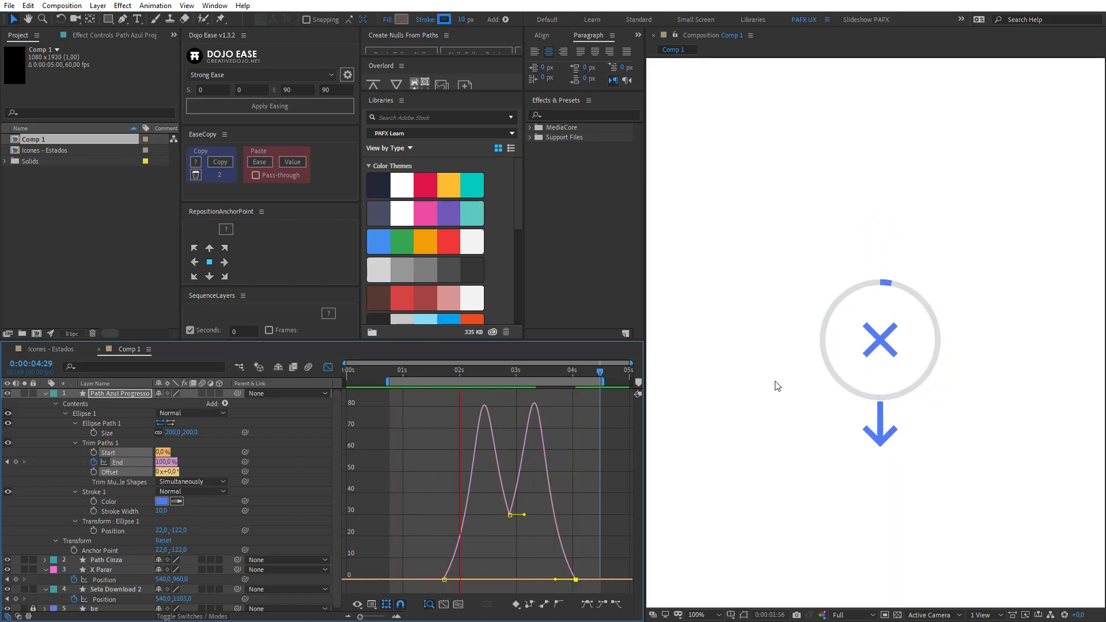
{"action": "key", "text": "space"}
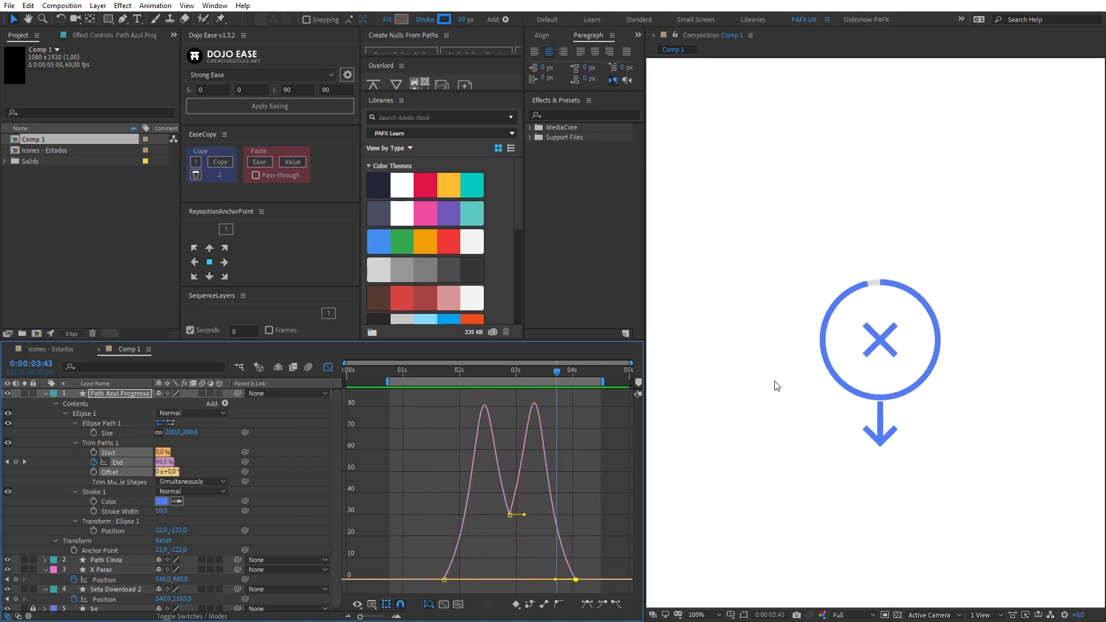
At 0:00:04:03, duplicate the Path Cinza layer and rename the copy Matte 01.
{"action": "left_click_drag", "start_coordinate": [557, 372], "coordinate": [581, 375]}
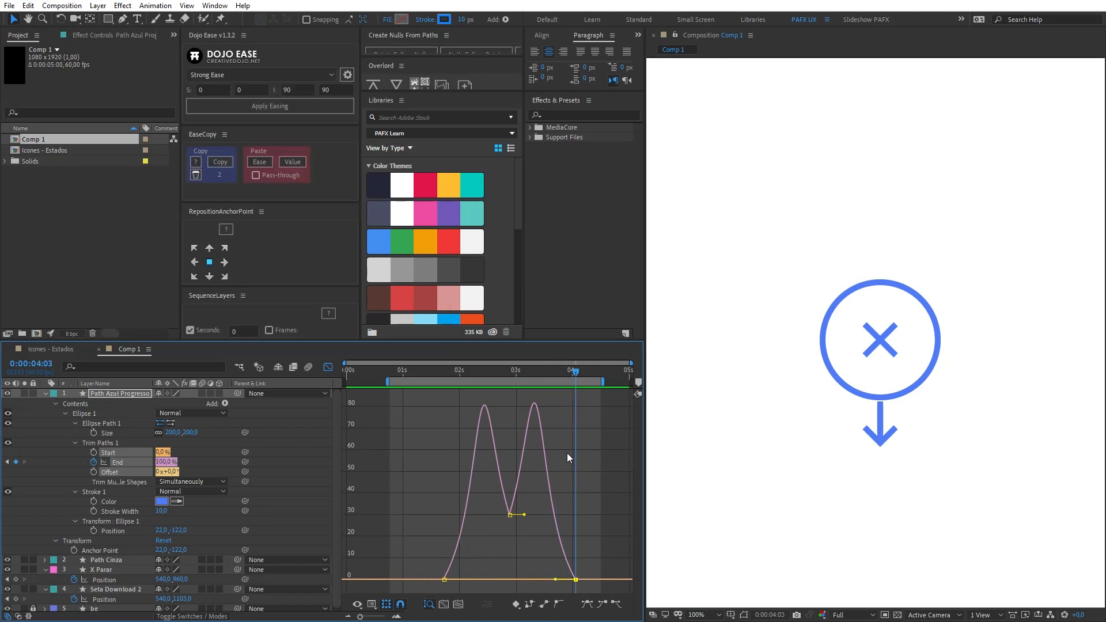
{"action": "left_click", "coordinate": [47, 393]}
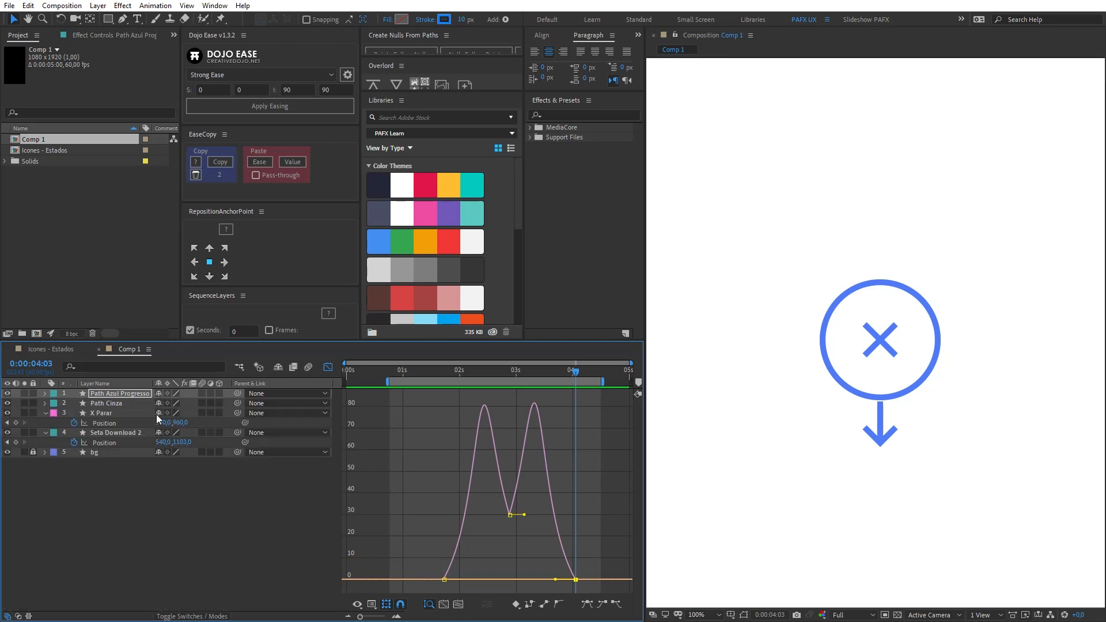
{"action": "left_click", "coordinate": [109, 403]}
{"action": "left_click", "coordinate": [45, 413]}
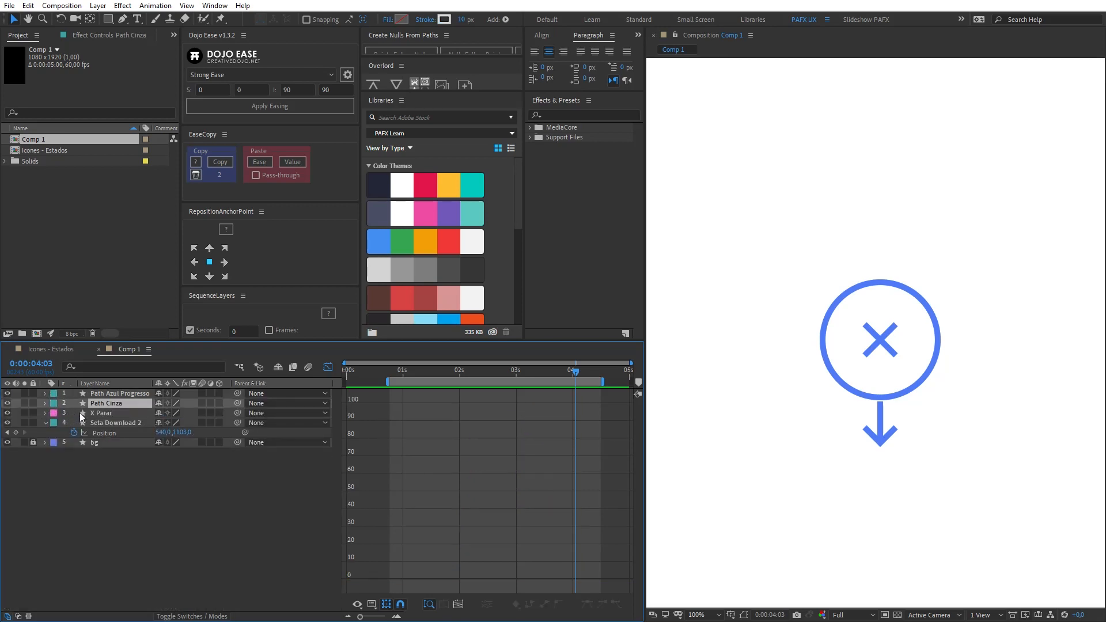
{"action": "key", "text": "ctrl+d"}
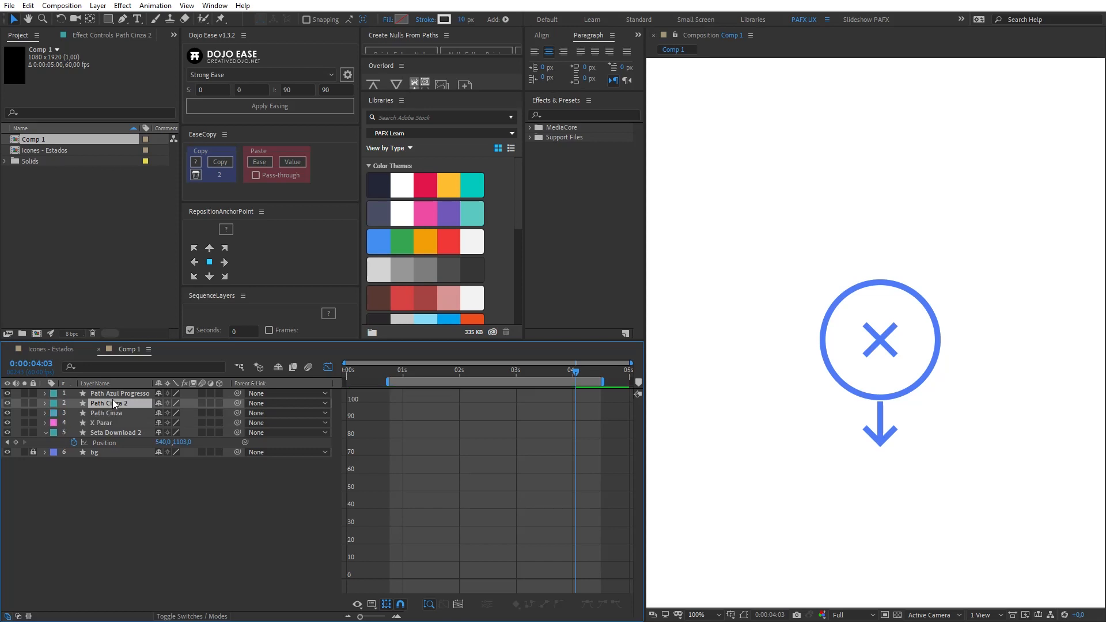
{"action": "key", "text": "Return"}
{"action": "type", "text": "\\"}
{"action": "key", "text": "BackSpace"}
{"action": "type", "text": "Matte 01"}
{"action": "key", "text": "Return"}
Give Matte 01 a 0 px stroke and a salmon-pink fill, and hide the layer.
{"action": "left_click_drag", "start_coordinate": [459, 20], "coordinate": [416, 34]}
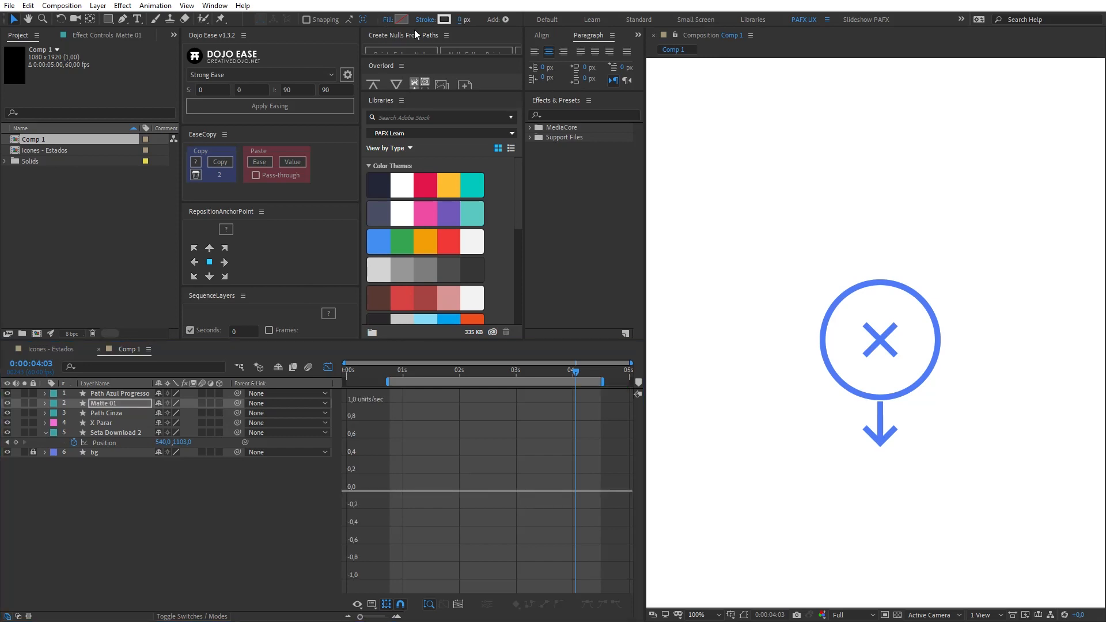
{"action": "left_click", "coordinate": [401, 19]}
{"action": "mouse_move", "coordinate": [533, 303]}
{"action": "left_mouse_down"}
{"action": "mouse_move", "coordinate": [476, 323]}
{"action": "mouse_move", "coordinate": [489, 346]}
{"action": "mouse_move", "coordinate": [539, 305]}
{"action": "left_mouse_up"}
{"action": "left_click", "coordinate": [723, 308]}
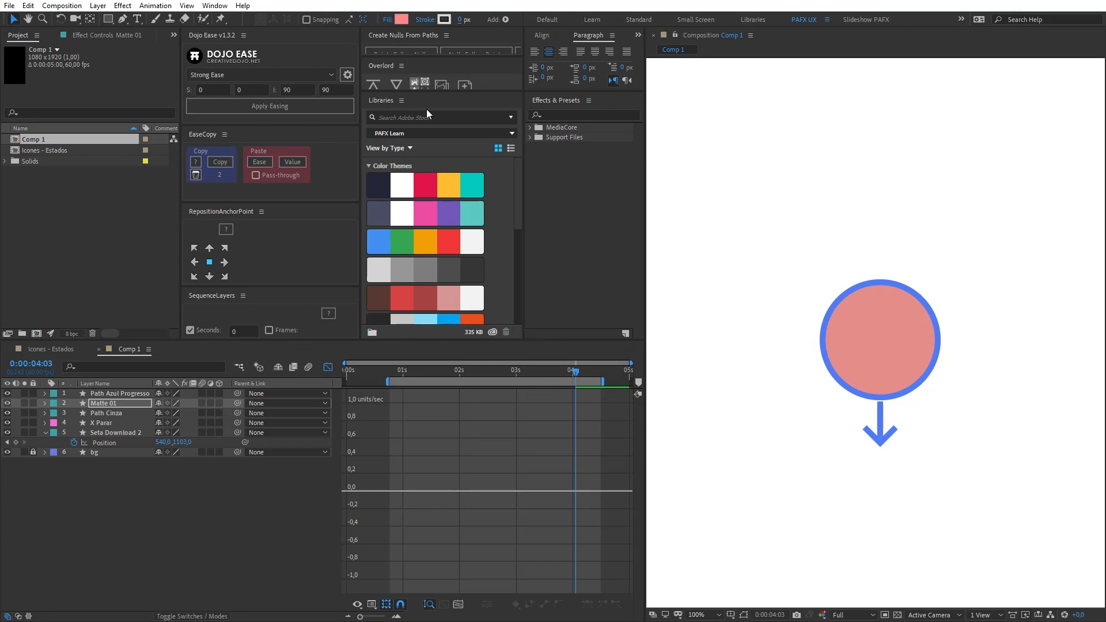
{"action": "left_click", "coordinate": [8, 403]}
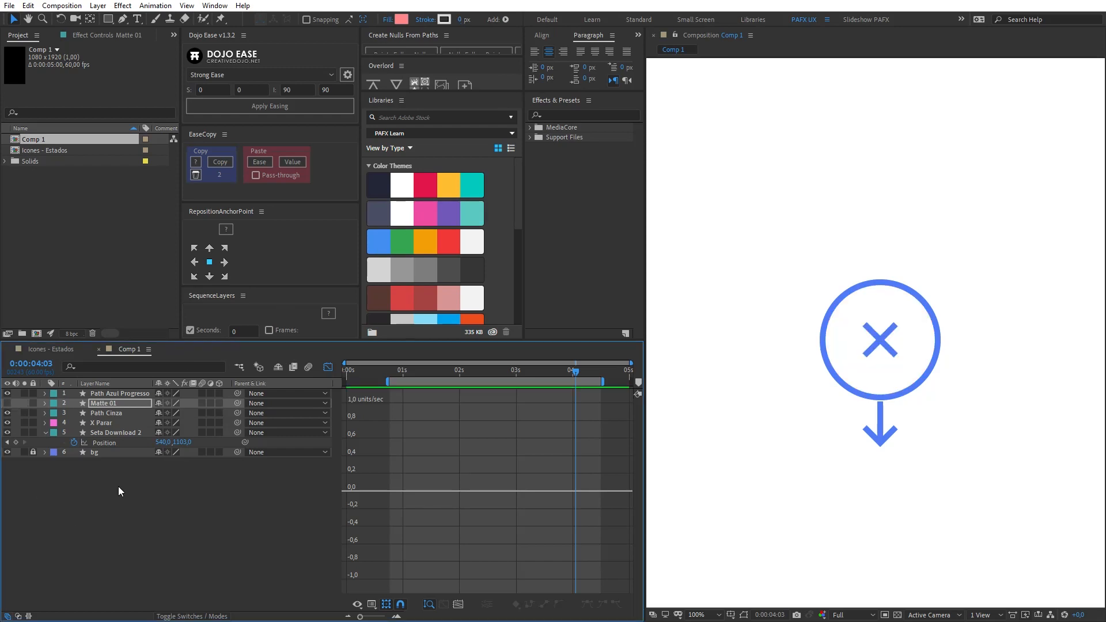
Apply the Set Matte effect to Seta Download 2, take the matte from Matte 01, and scrub back to 0:00:01:39 to check it.
{"action": "left_click", "coordinate": [106, 421]}
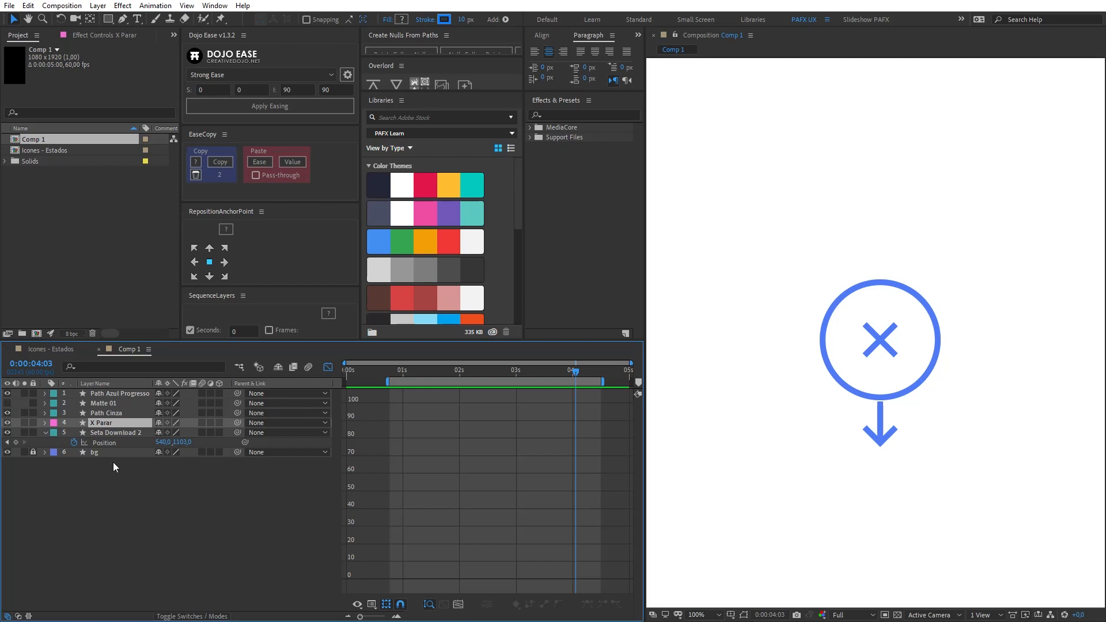
{"action": "left_click", "coordinate": [115, 433]}
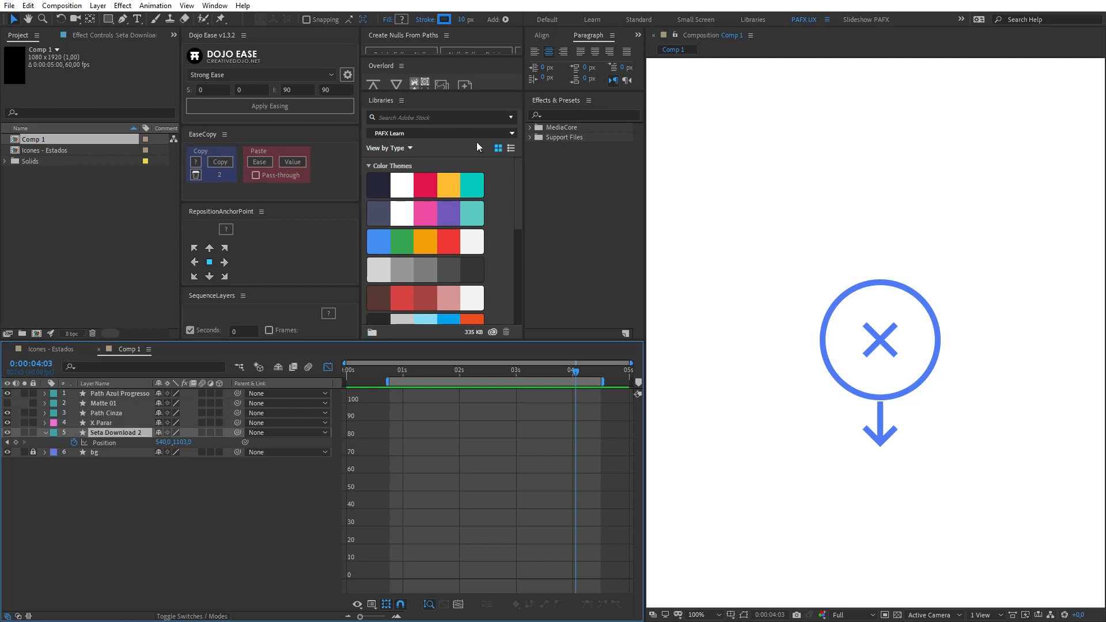
{"action": "left_click", "coordinate": [557, 113]}
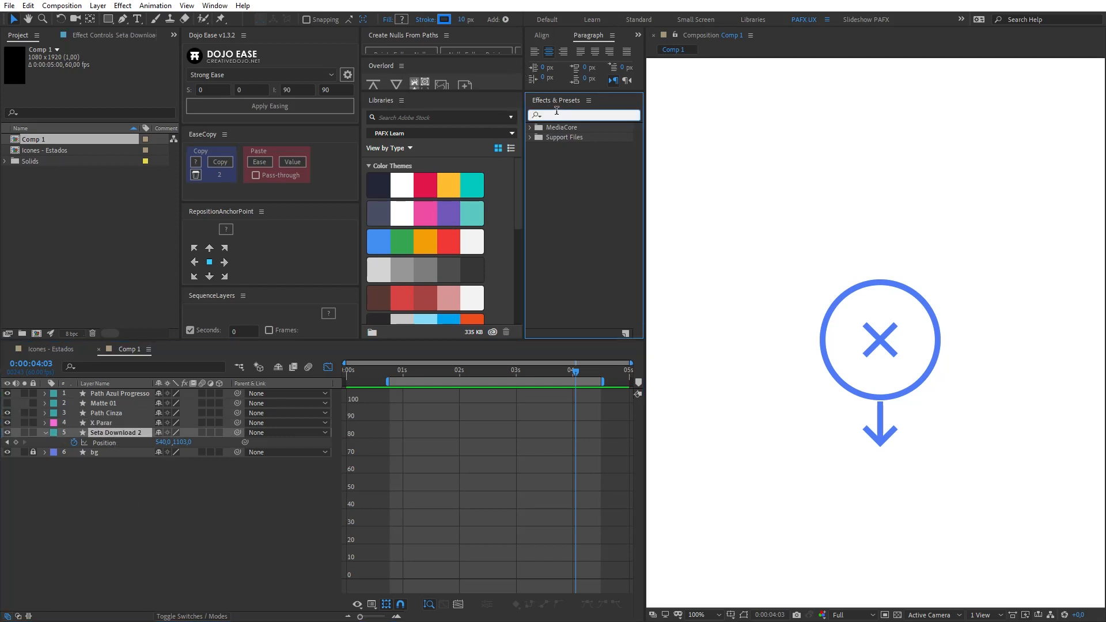
{"action": "type", "text": "set matte"}
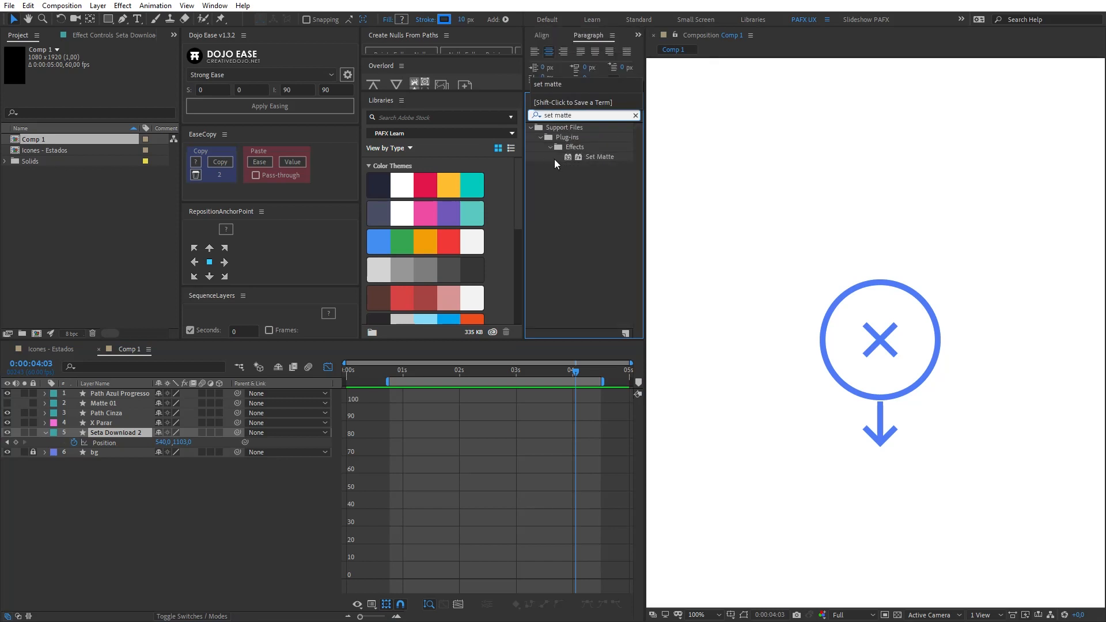
{"action": "double_click", "coordinate": [567, 156]}
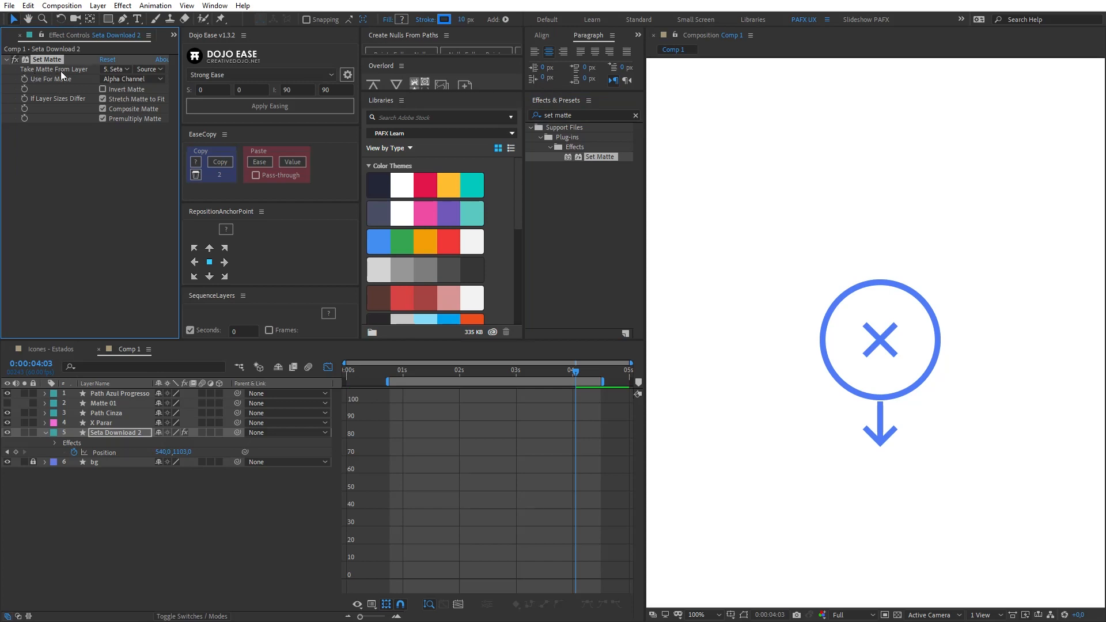
{"action": "left_click", "coordinate": [113, 70]}
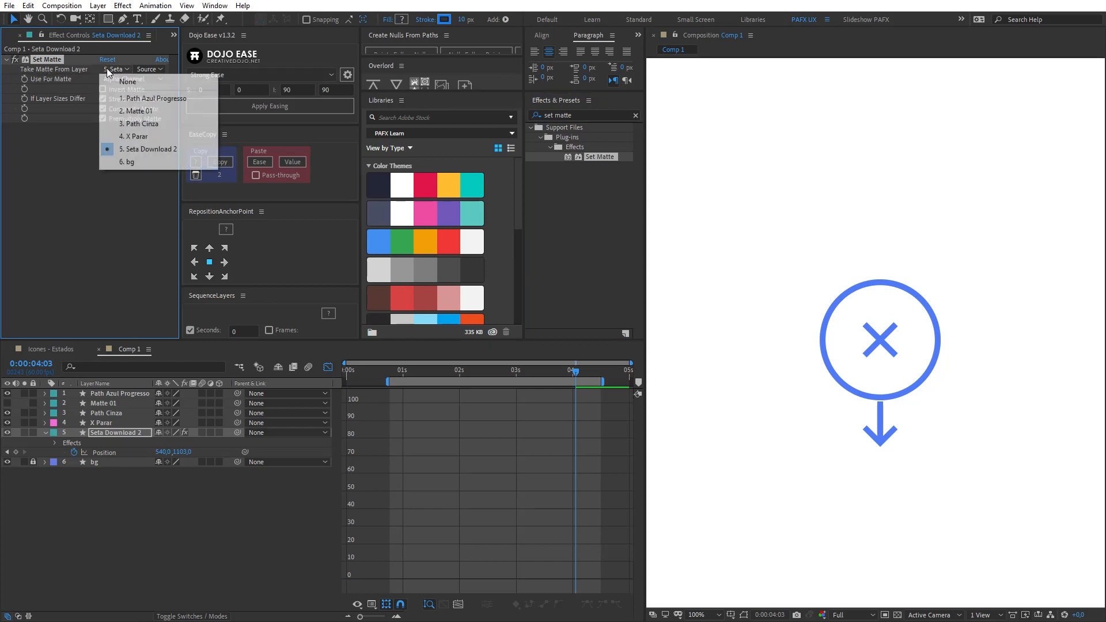
{"action": "left_click", "coordinate": [143, 112]}
{"action": "left_click", "coordinate": [455, 373]}
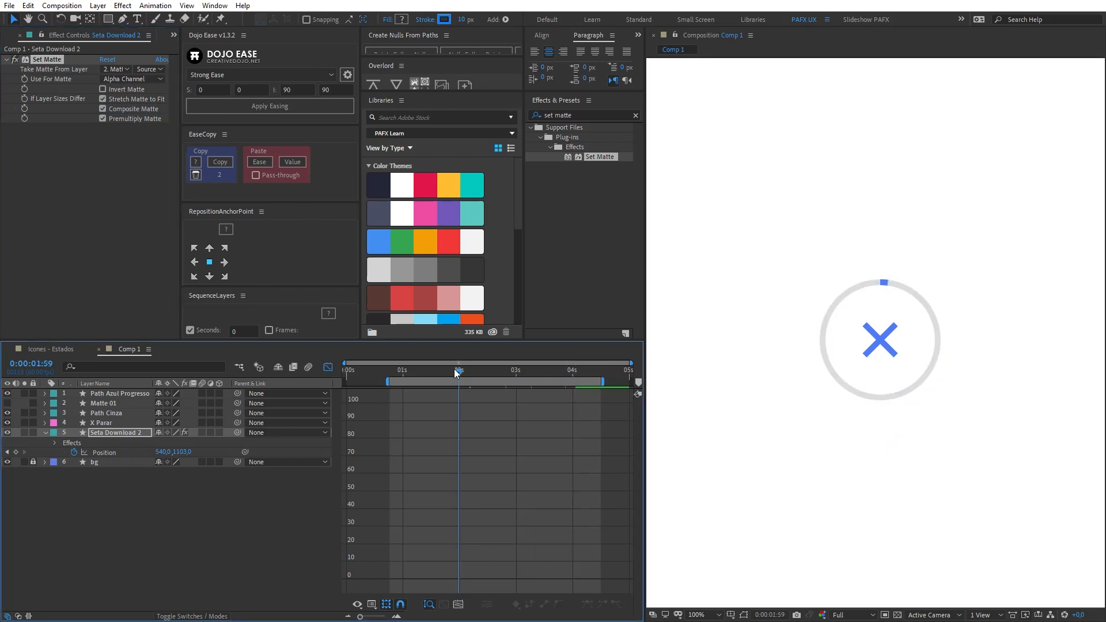
{"action": "mouse_move", "coordinate": [455, 372]}
{"action": "left_mouse_down"}
{"action": "mouse_move", "coordinate": [403, 372]}
{"action": "mouse_move", "coordinate": [439, 372]}
{"action": "left_mouse_up"}
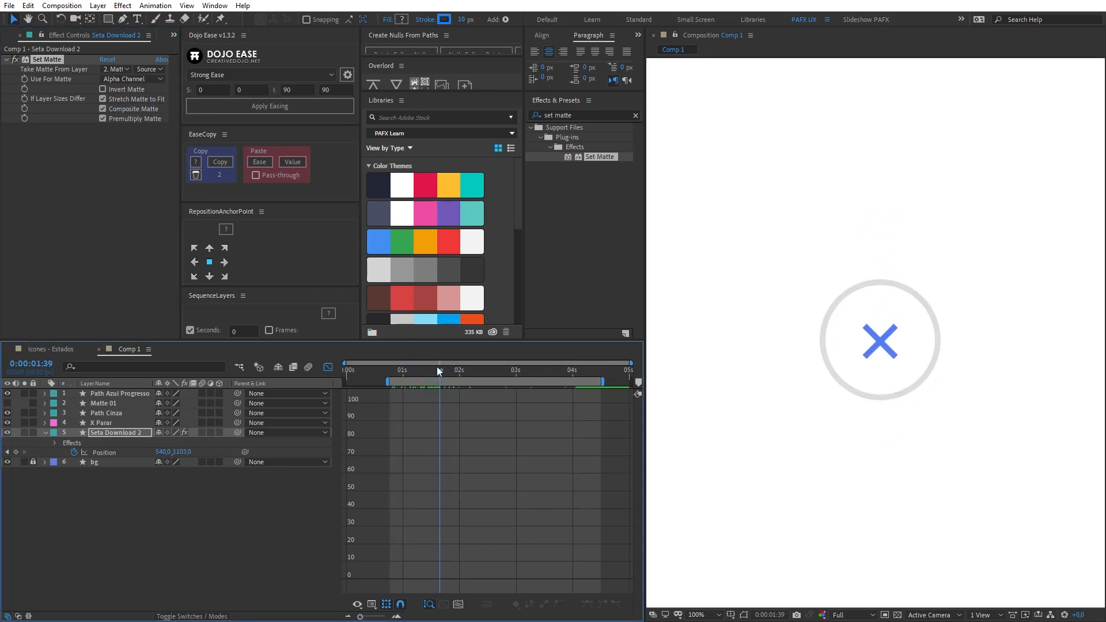
Copy the Set Matte effect from Seta Download 2 onto the X Parar layer and preview the animation from about one second.
{"action": "left_click", "coordinate": [46, 60]}
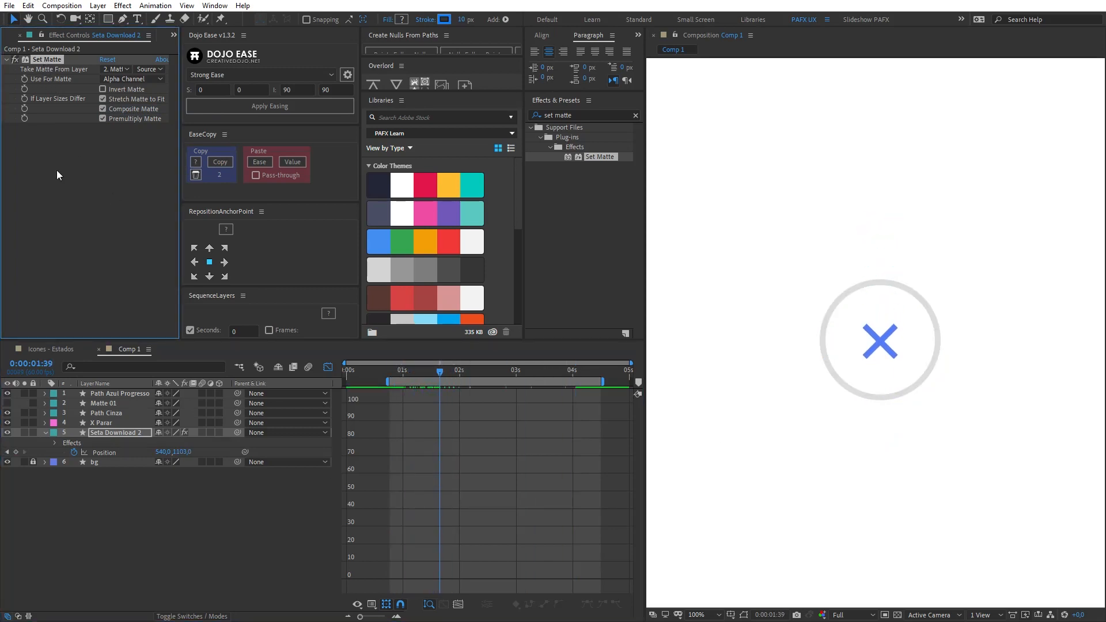
{"action": "left_click", "coordinate": [101, 423]}
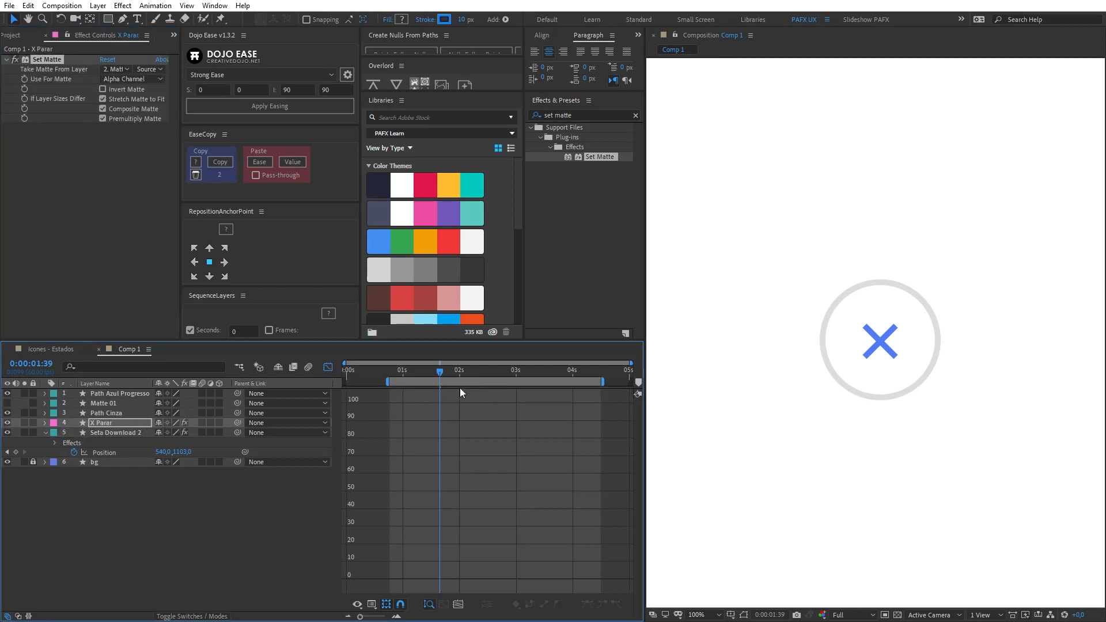
{"action": "left_click", "coordinate": [402, 372]}
{"action": "key", "text": "space"}
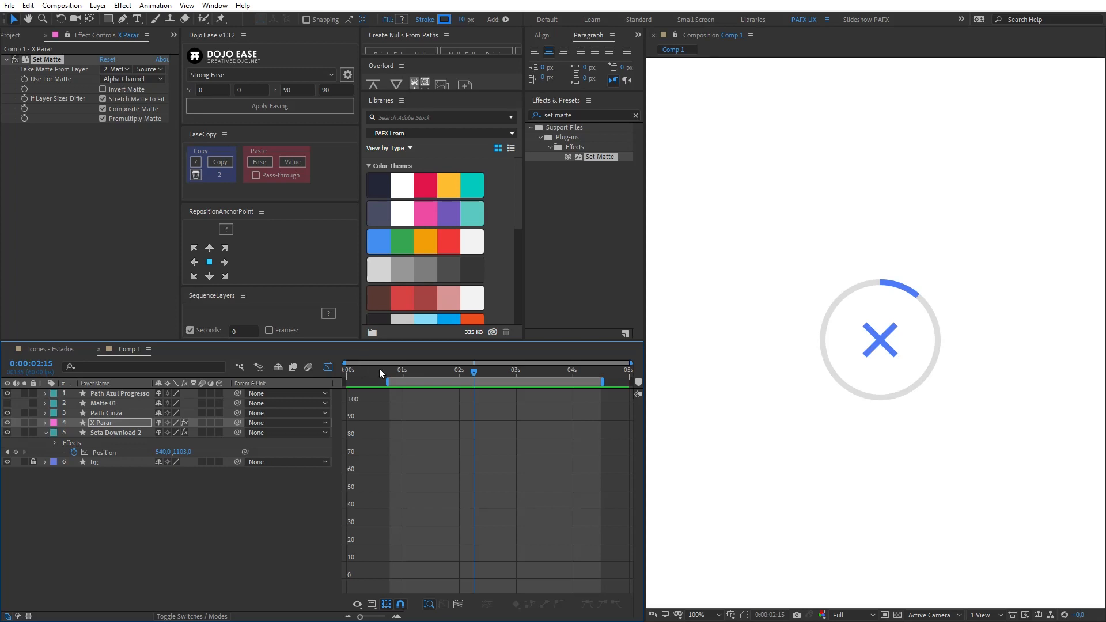
Show the blending mode and track matte columns, and reveal all layers' keyframes in the layer bar view at 0:00:04:03.
{"action": "key", "text": "F4"}
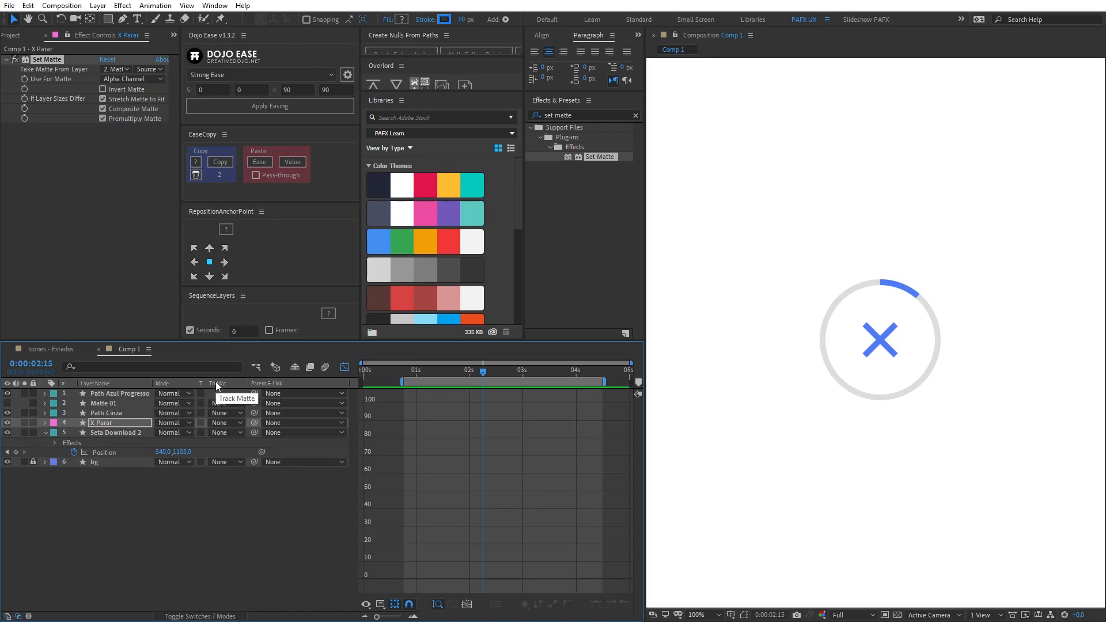
{"action": "left_click", "coordinate": [233, 406]}
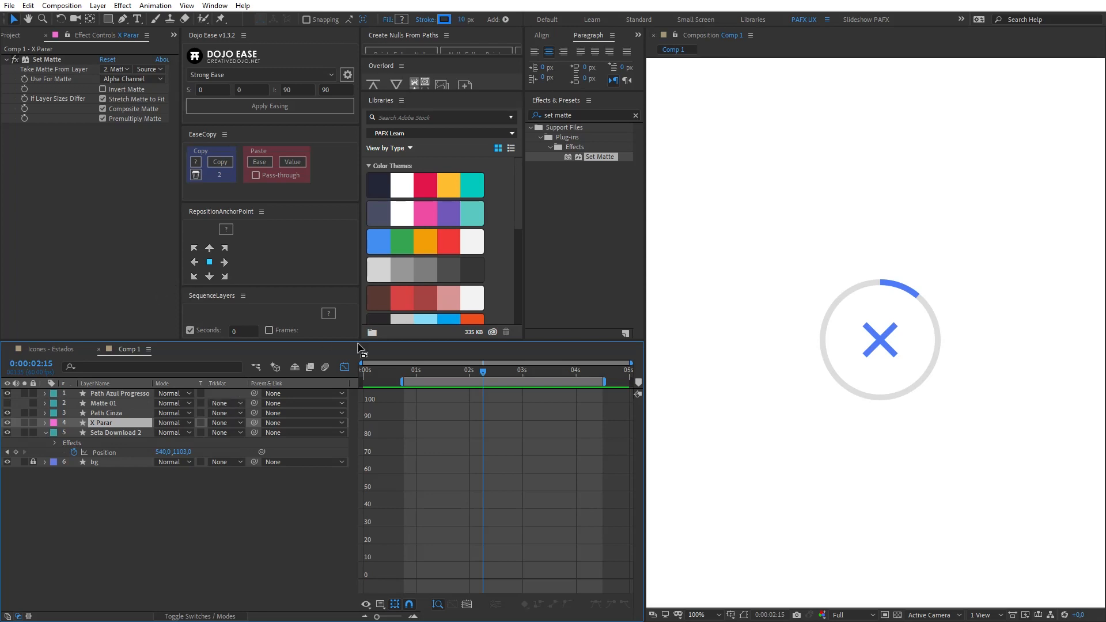
{"action": "left_click_drag", "start_coordinate": [435, 373], "coordinate": [583, 383]}
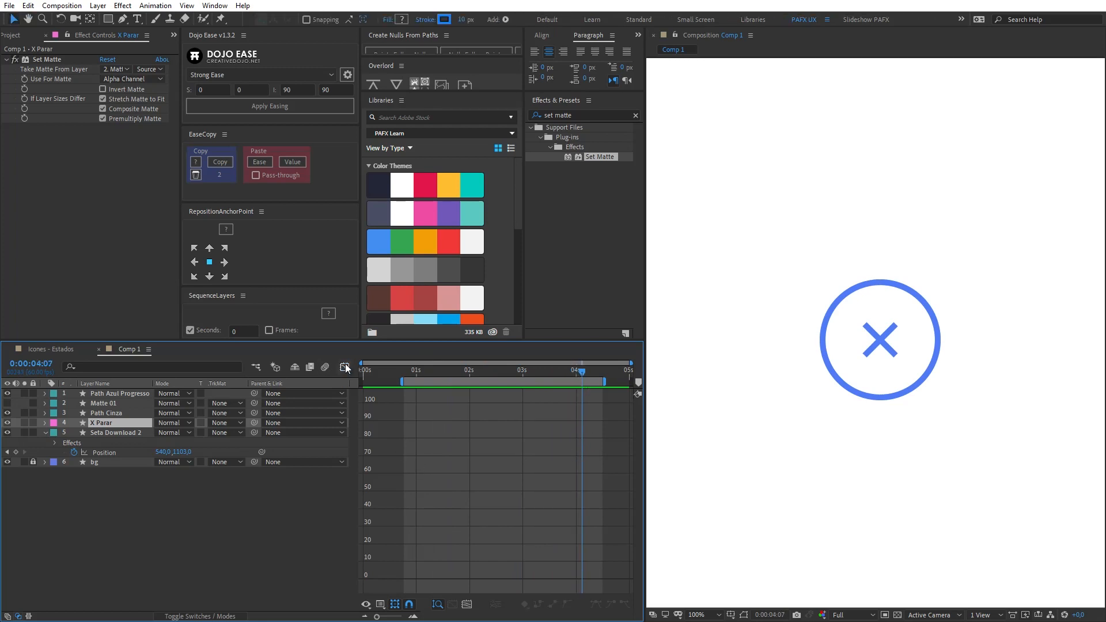
{"action": "left_click", "coordinate": [345, 366]}
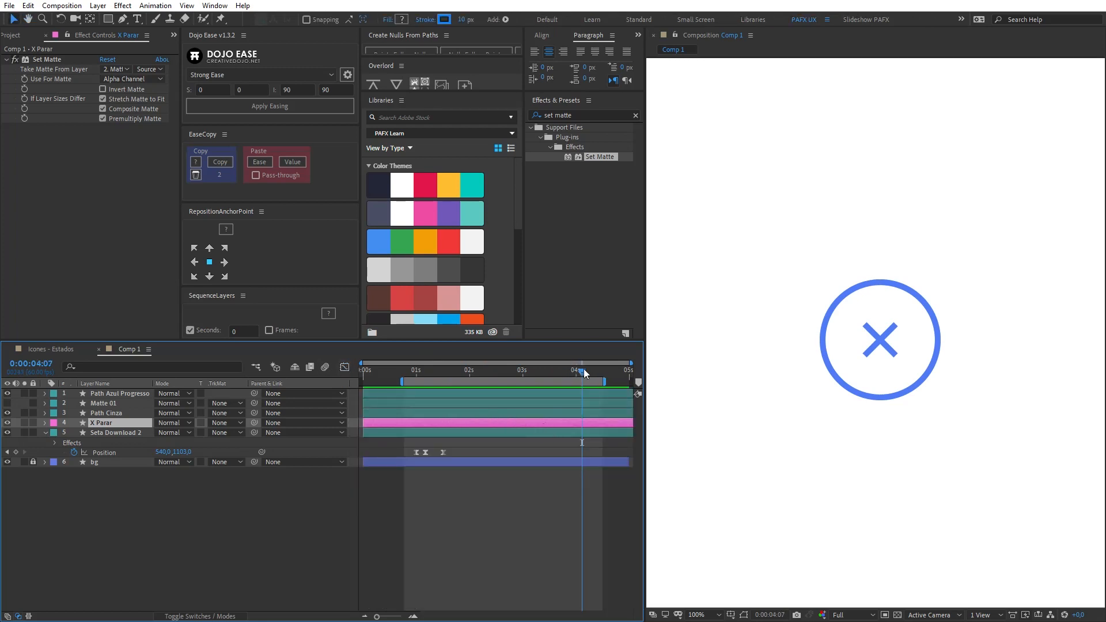
{"action": "mouse_move", "coordinate": [583, 372]}
{"action": "left_mouse_down"}
{"action": "mouse_move", "coordinate": [556, 373]}
{"action": "mouse_move", "coordinate": [587, 373]}
{"action": "left_mouse_up"}
{"action": "key", "text": "ctrl+a"}
{"action": "key", "text": "u"}
{"action": "left_click", "coordinate": [251, 494]}
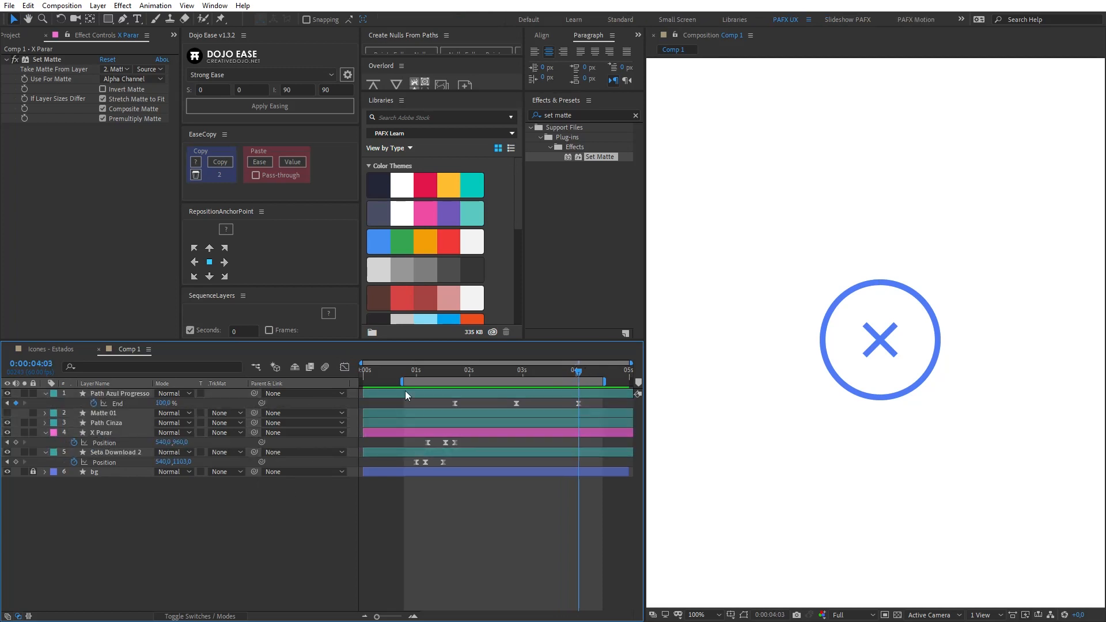
Add a Position keyframe to X Parar at 0:00:04:03, and keyframe it at 540, 1099 at 0:00:04:23.
{"action": "left_click", "coordinate": [114, 433]}
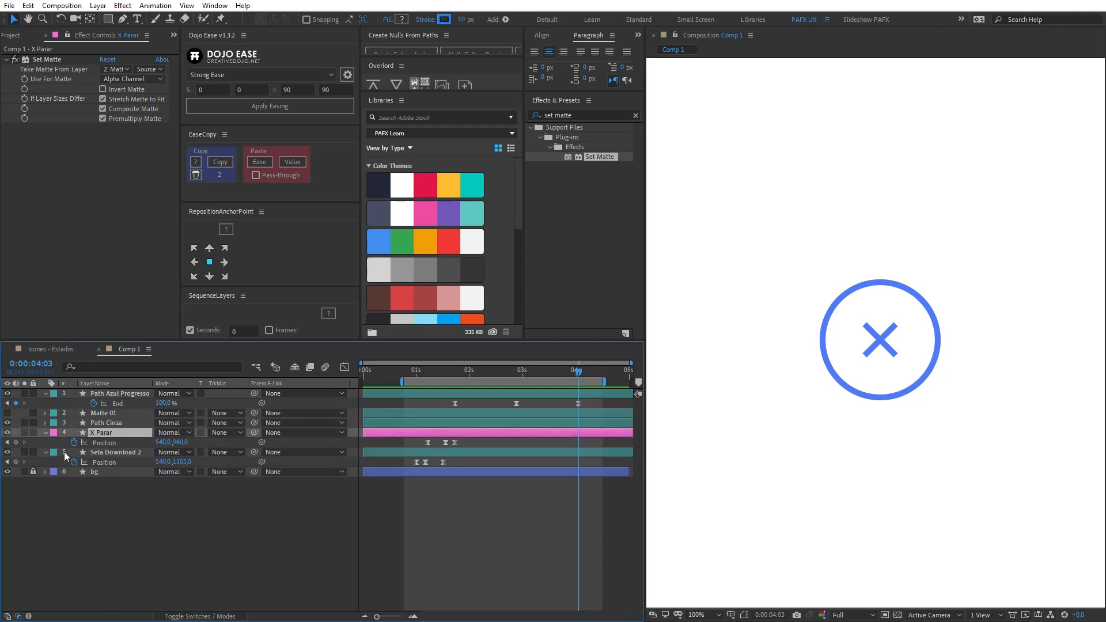
{"action": "left_click", "coordinate": [21, 443]}
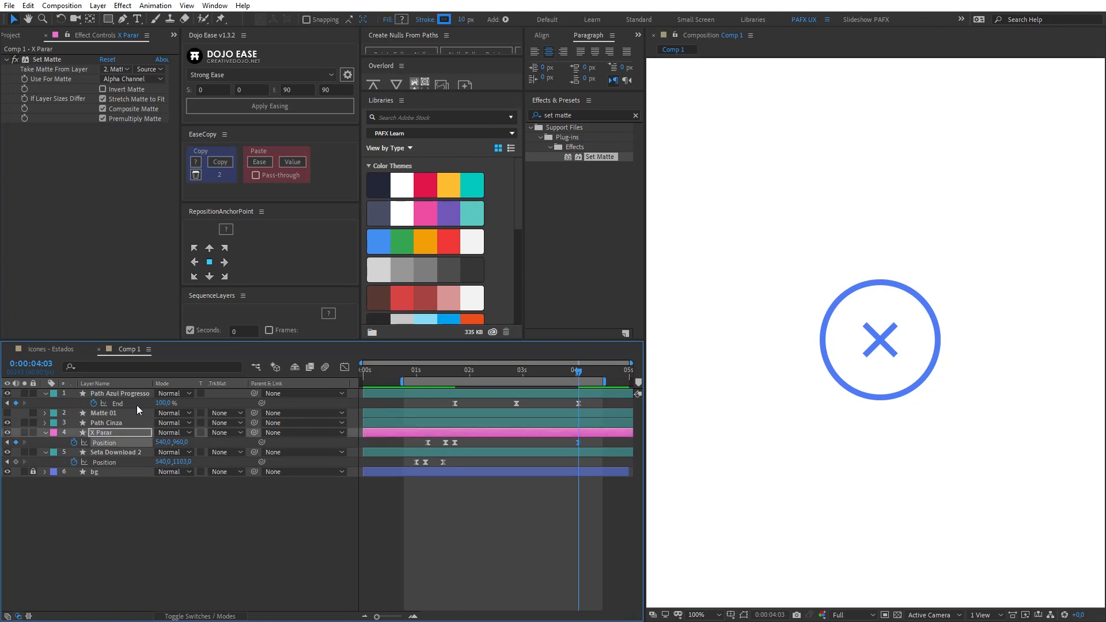
{"action": "key", "text": "shift+Page_Down"}
{"action": "key", "text": "shift+Page_Down"}
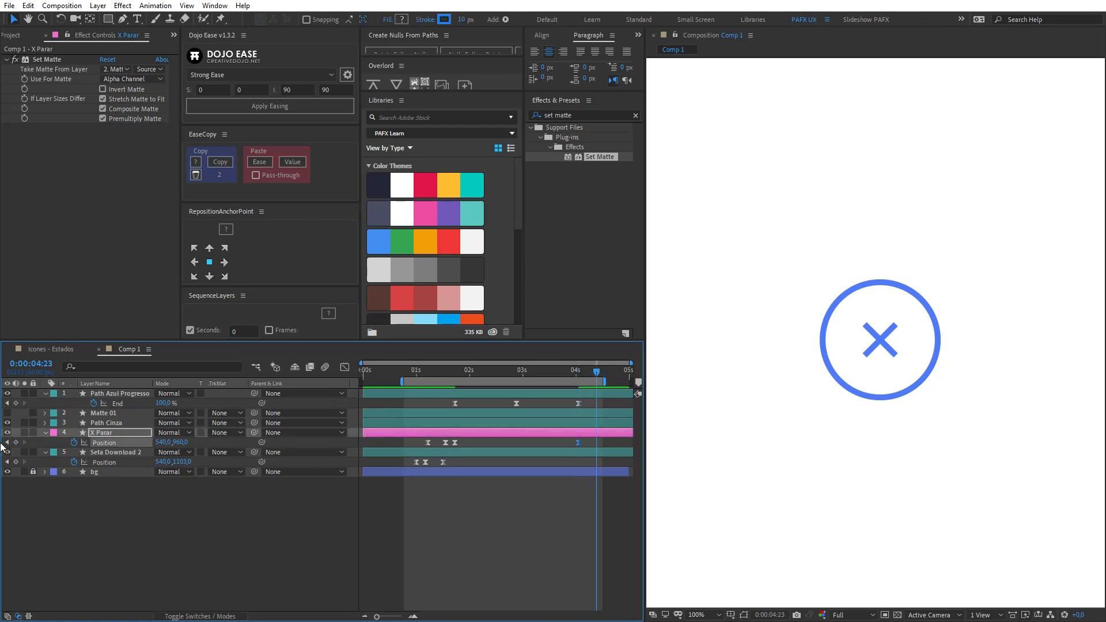
{"action": "left_click_drag", "start_coordinate": [182, 443], "coordinate": [288, 443]}
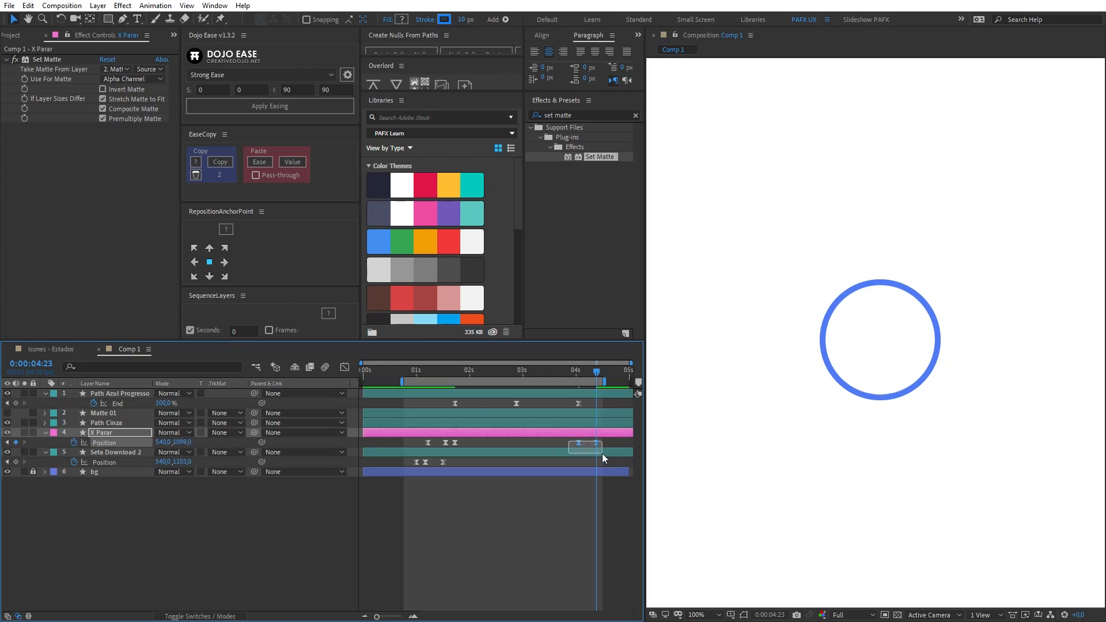
Reshape X Parar's exit speed curve so it starts slowly and peaks late, and scrub through the drop to 0:00:04:15.
{"action": "left_click", "coordinate": [344, 367]}
{"action": "key", "text": "equal"}
{"action": "key", "text": "equal"}
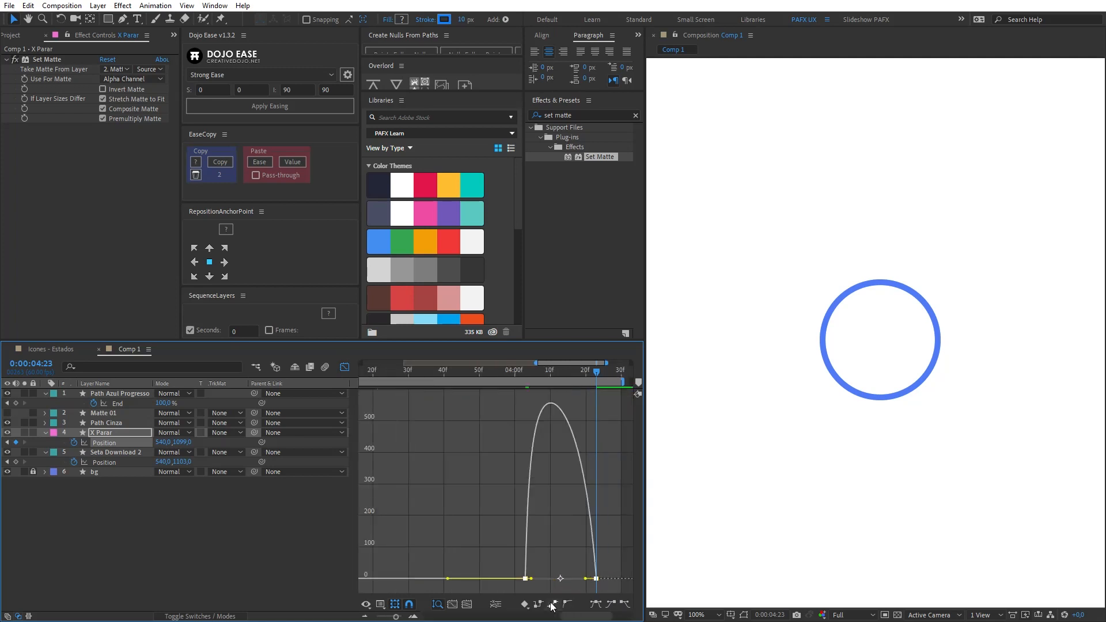
{"action": "left_click_drag", "start_coordinate": [505, 562], "coordinate": [551, 582]}
{"action": "left_click", "coordinate": [506, 378]}
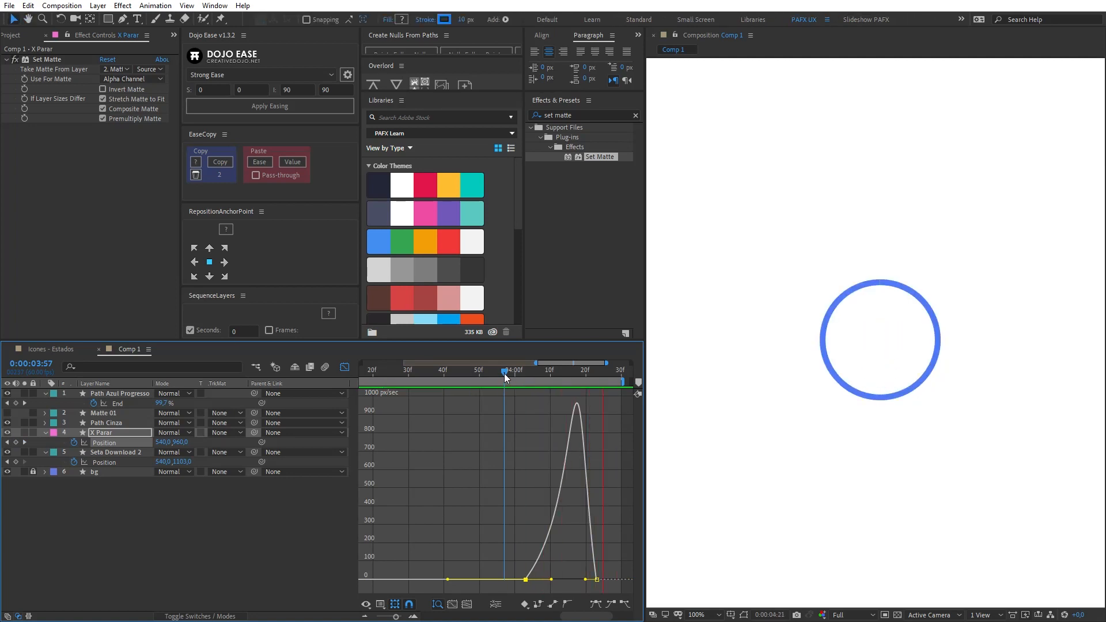
{"action": "left_click_drag", "start_coordinate": [506, 377], "coordinate": [569, 384]}
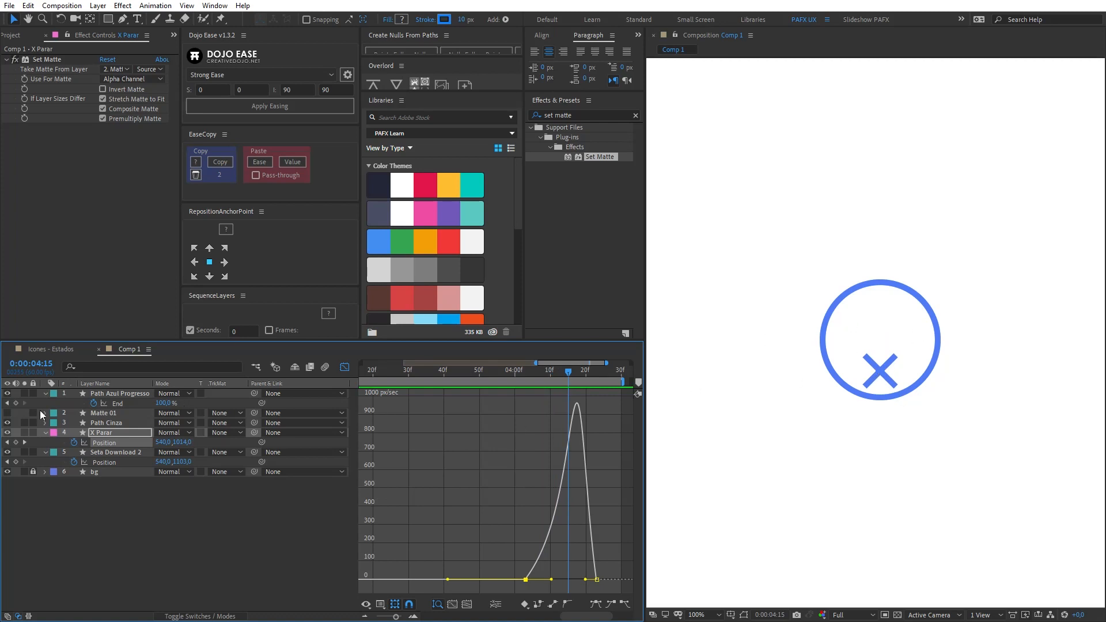
Copy the Check layer from the Icones - Estados composition into Comp 1, directly above X Parar.
{"action": "left_click", "coordinate": [40, 350]}
{"action": "left_click", "coordinate": [108, 394]}
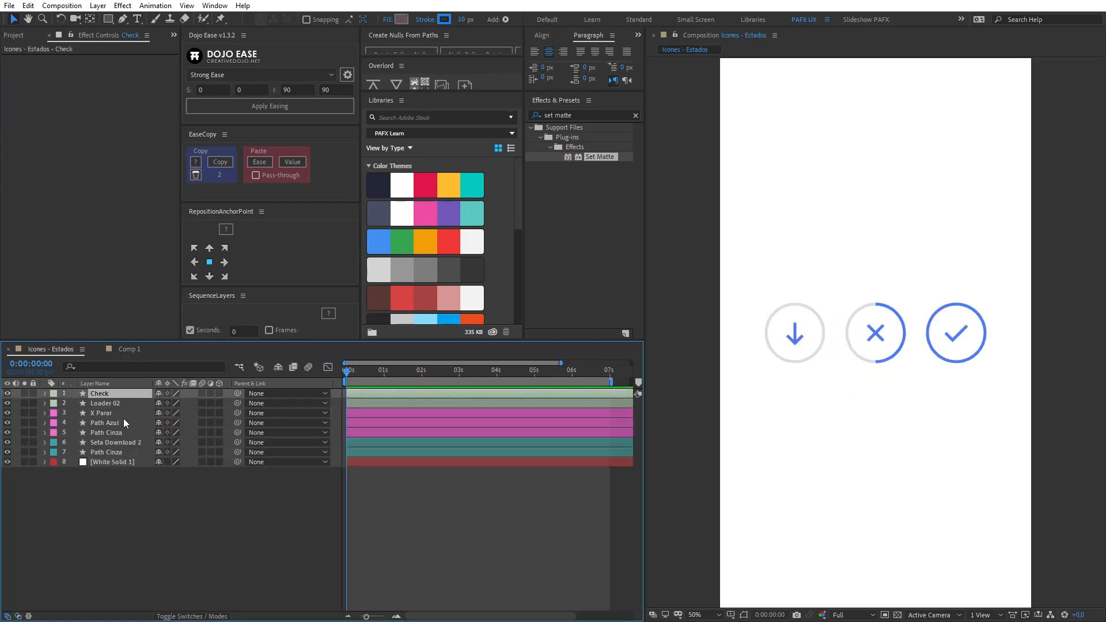
{"action": "left_click", "coordinate": [129, 346]}
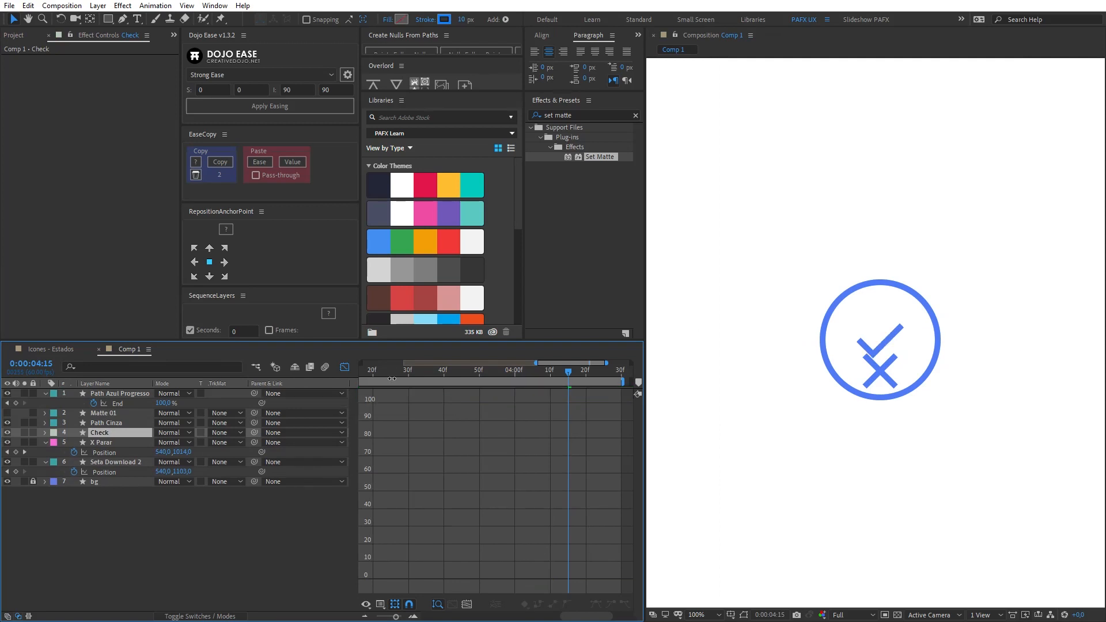
Add Trim Paths to the Check layer and keyframe its End at 0% at 0:00:04:15.
{"action": "left_click", "coordinate": [345, 367]}
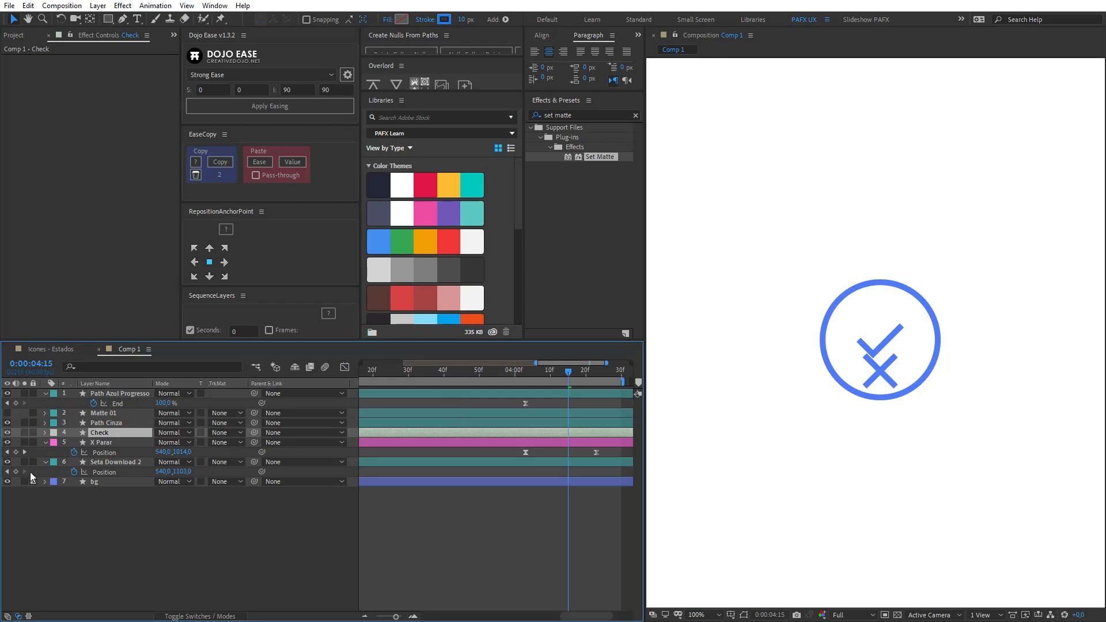
{"action": "key", "text": "u"}
{"action": "key", "text": "u"}
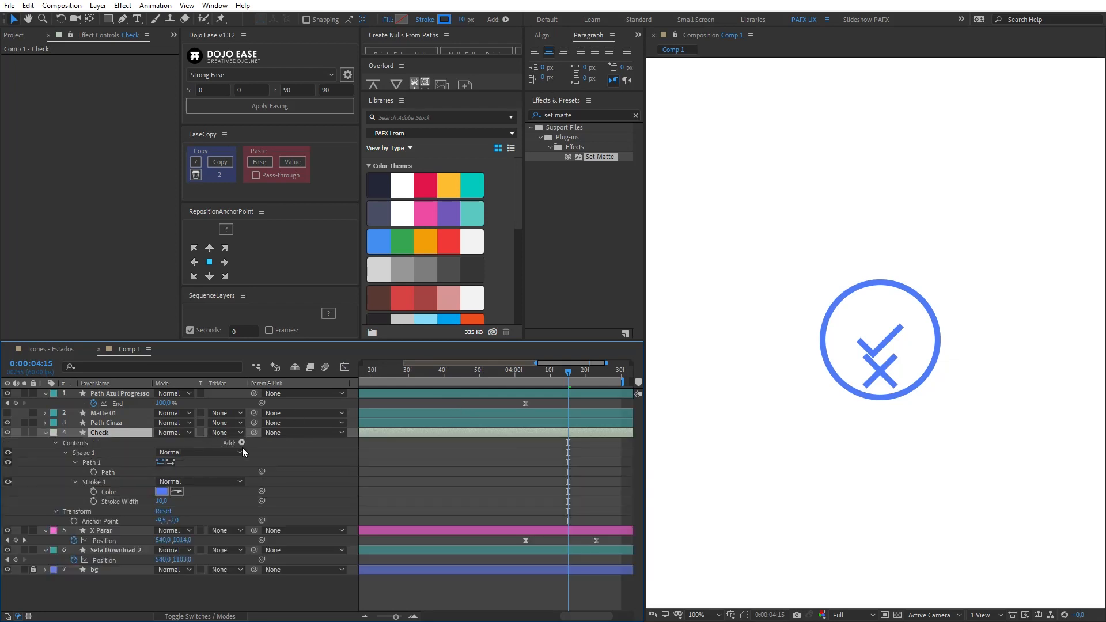
{"action": "left_click", "coordinate": [242, 442]}
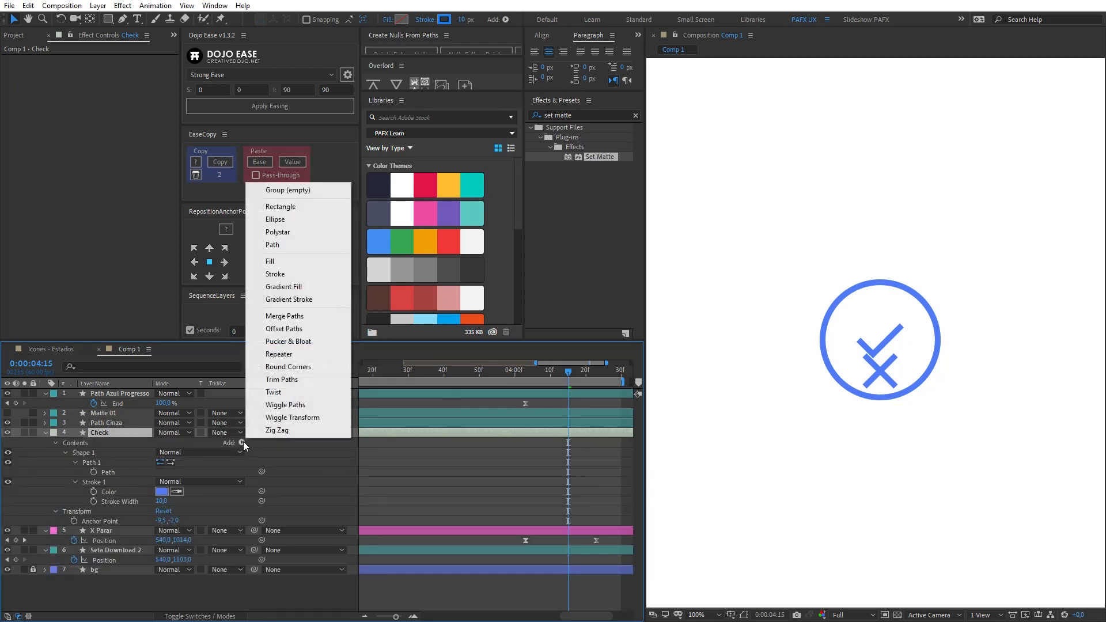
{"action": "left_click", "coordinate": [280, 380]}
{"action": "left_click", "coordinate": [64, 511]}
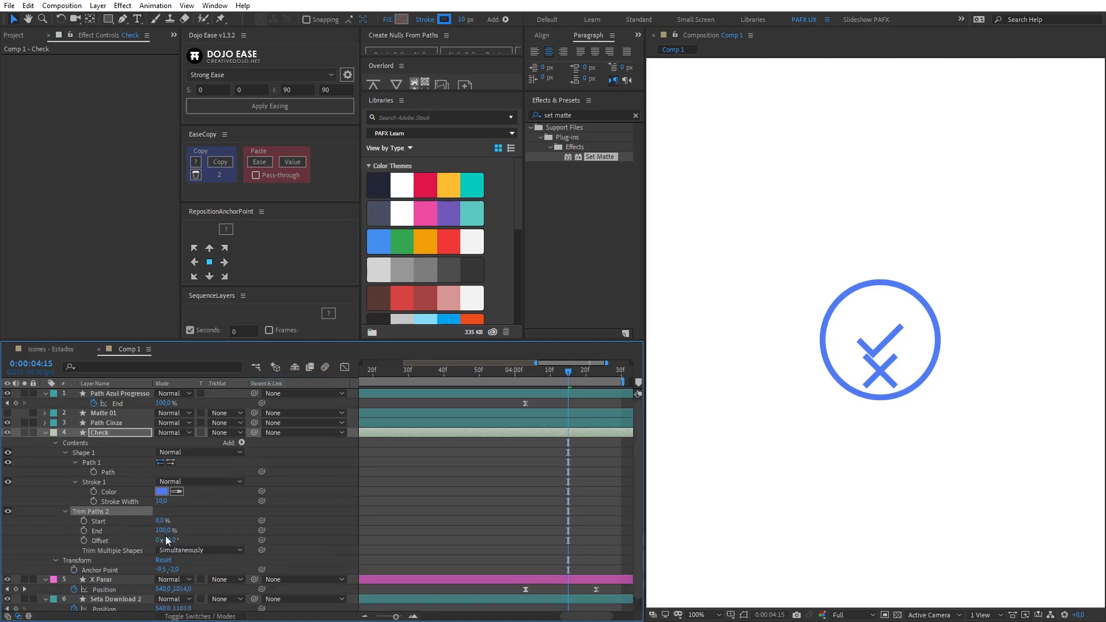
{"action": "left_click_drag", "start_coordinate": [166, 531], "coordinate": [95, 530]}
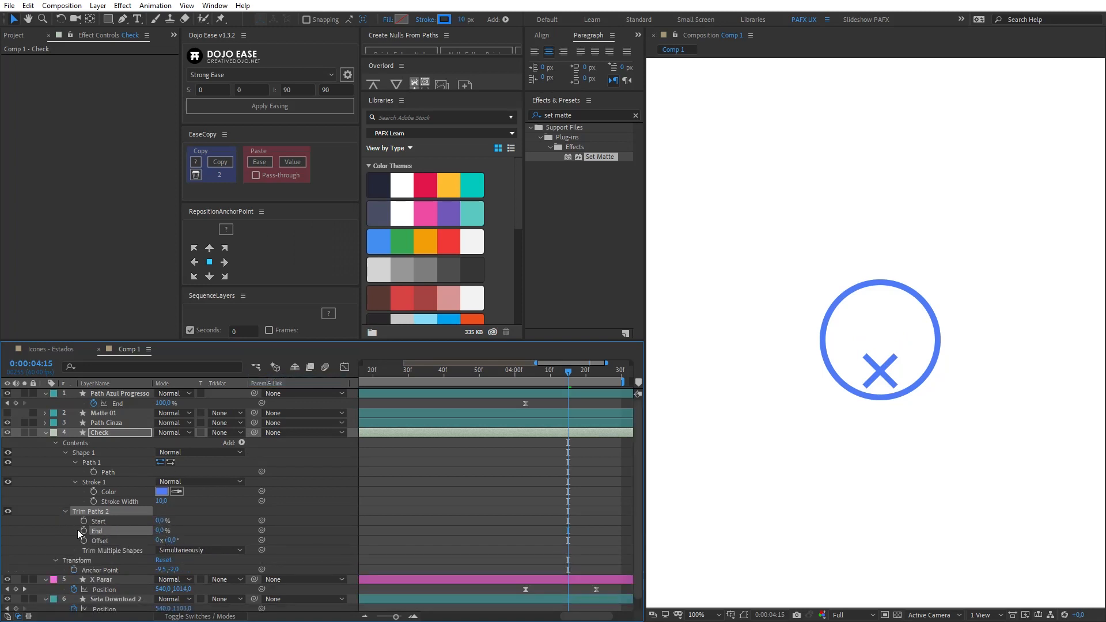
{"action": "left_click", "coordinate": [84, 530]}
Move the playhead to 0:00:04:25 and set Comp 1's duration to 7 seconds.
{"action": "key", "text": "shift+Page_Down"}
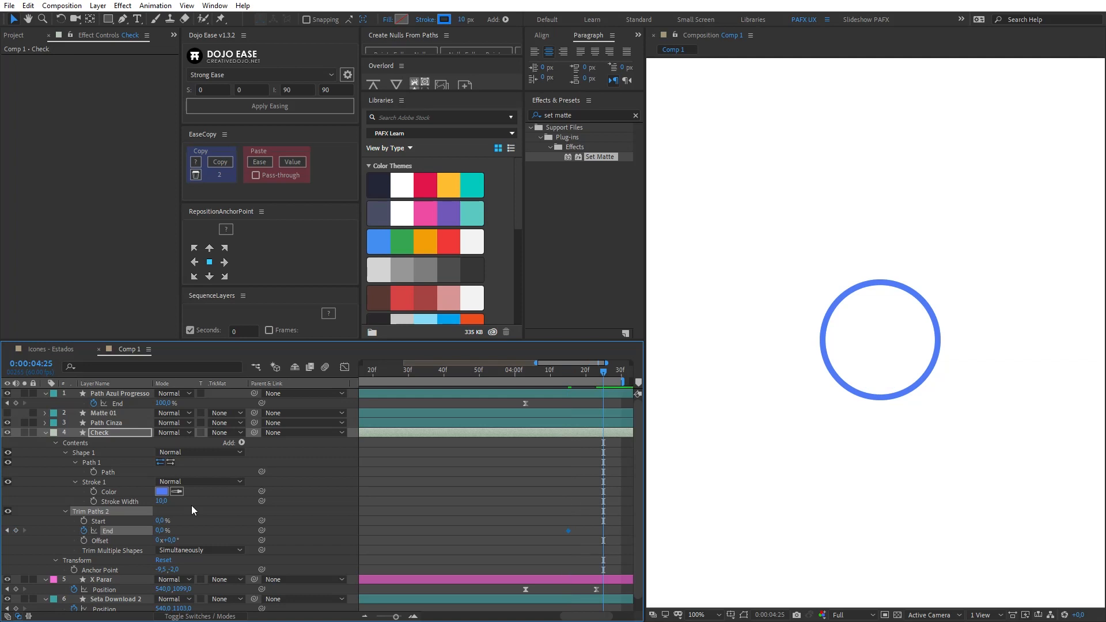
{"action": "key", "text": "minus"}
{"action": "key", "text": "minus"}
{"action": "key", "text": "minus"}
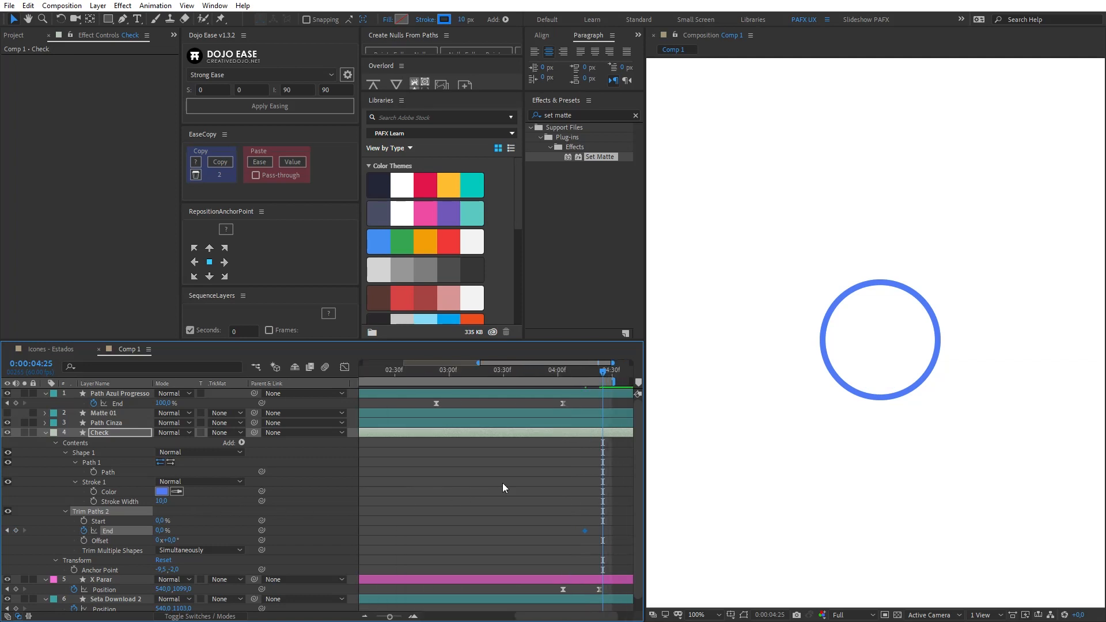
{"action": "key", "text": "ctrl+k"}
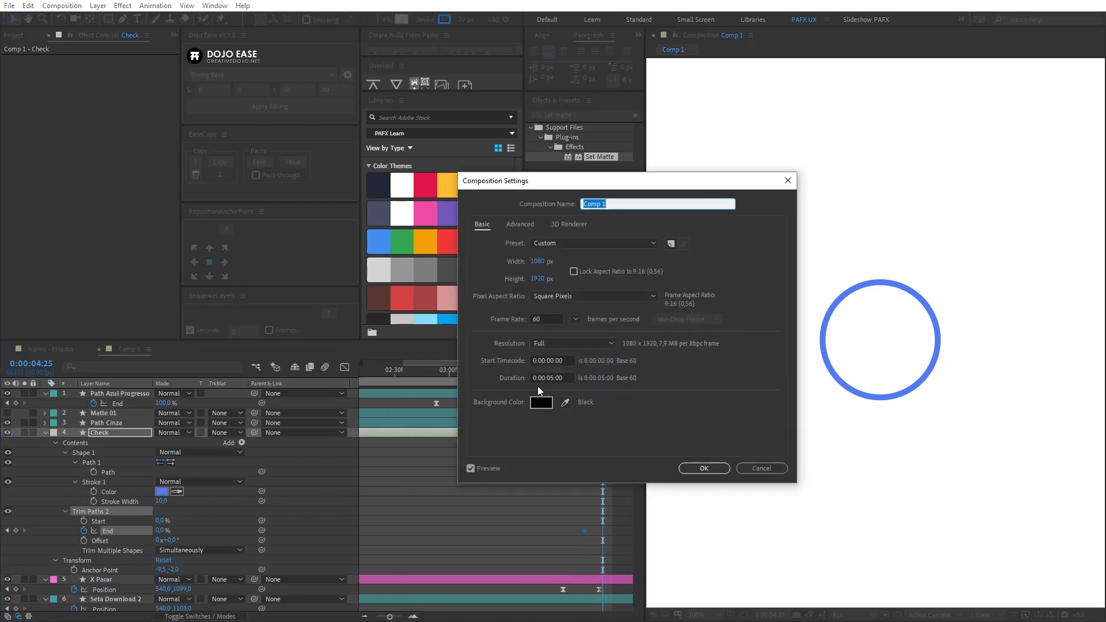
{"action": "left_click", "coordinate": [550, 376]}
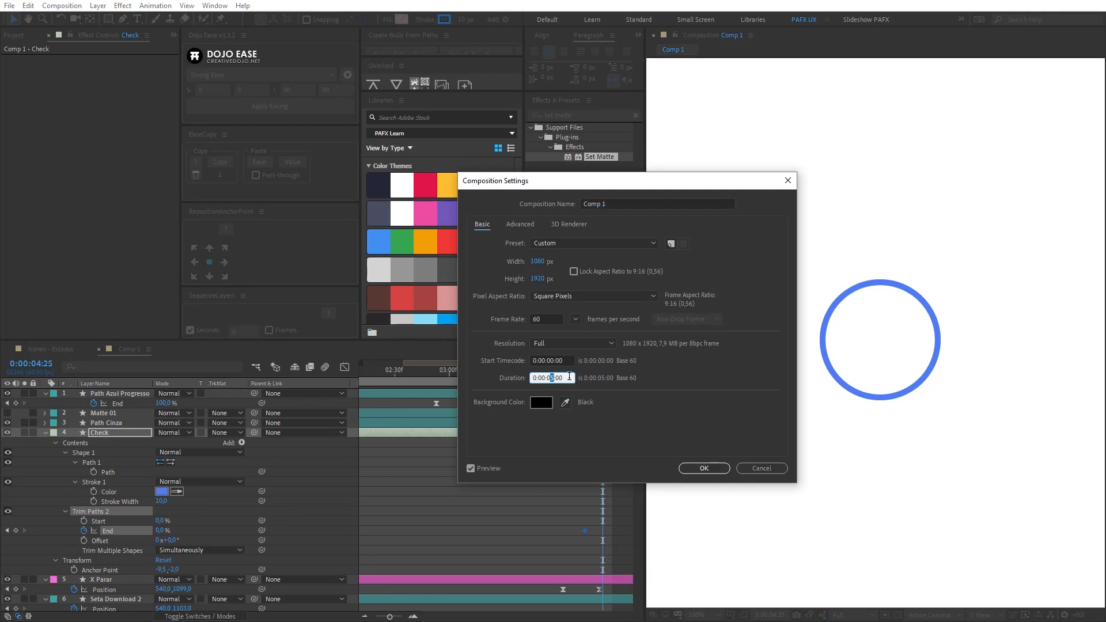
{"action": "type", "text": "7"}
{"action": "key", "text": "Return"}
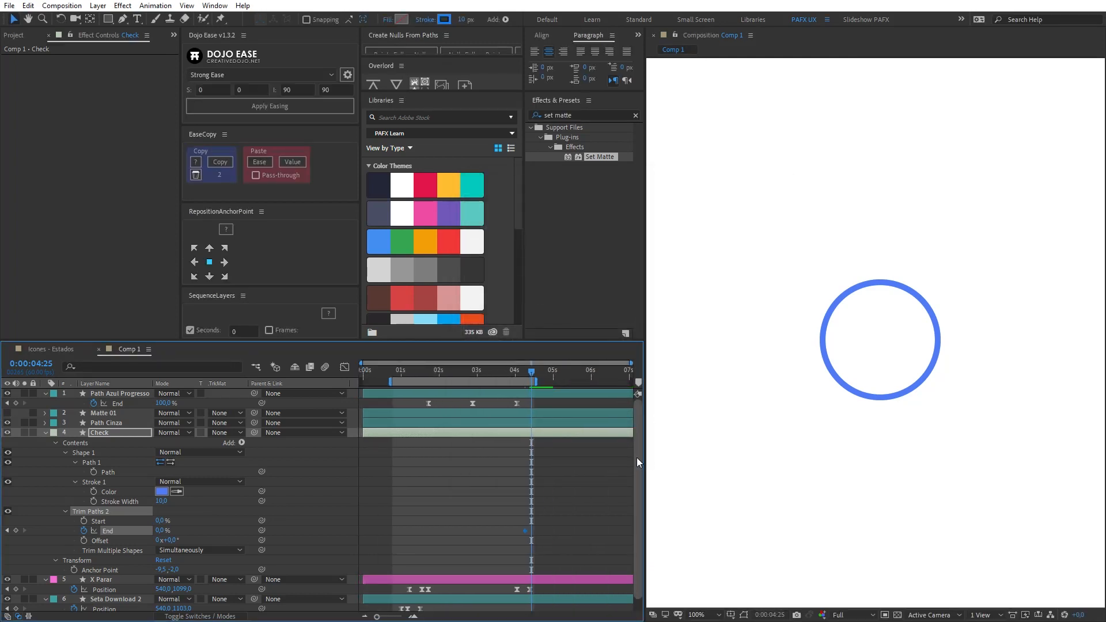
Keyframe the Check layer's Trim Paths End at 100% at 0:00:04:45.
{"action": "key", "text": "equal"}
{"action": "key", "text": "equal"}
{"action": "key", "text": "equal"}
{"action": "key", "text": "equal"}
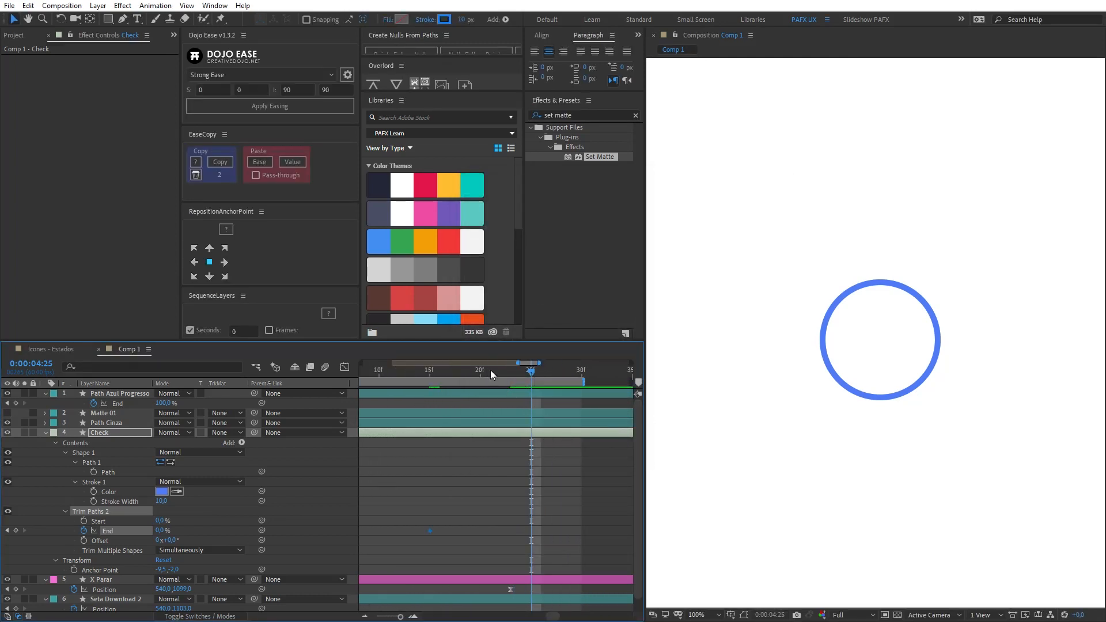
{"action": "key", "text": "minus"}
{"action": "left_click", "coordinate": [505, 372]}
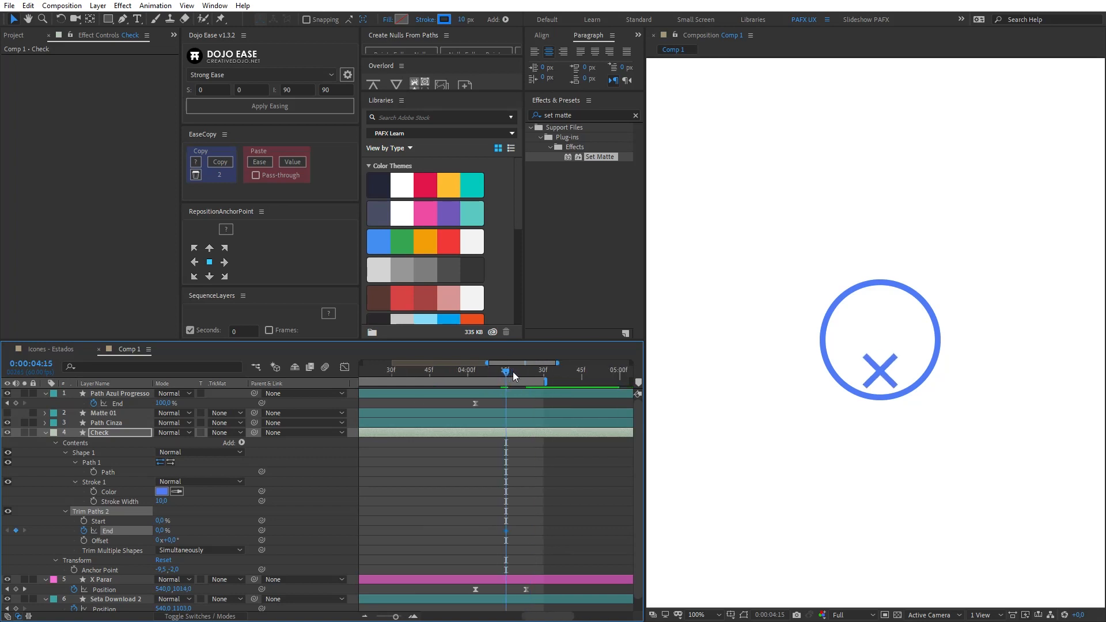
{"action": "key", "text": "space"}
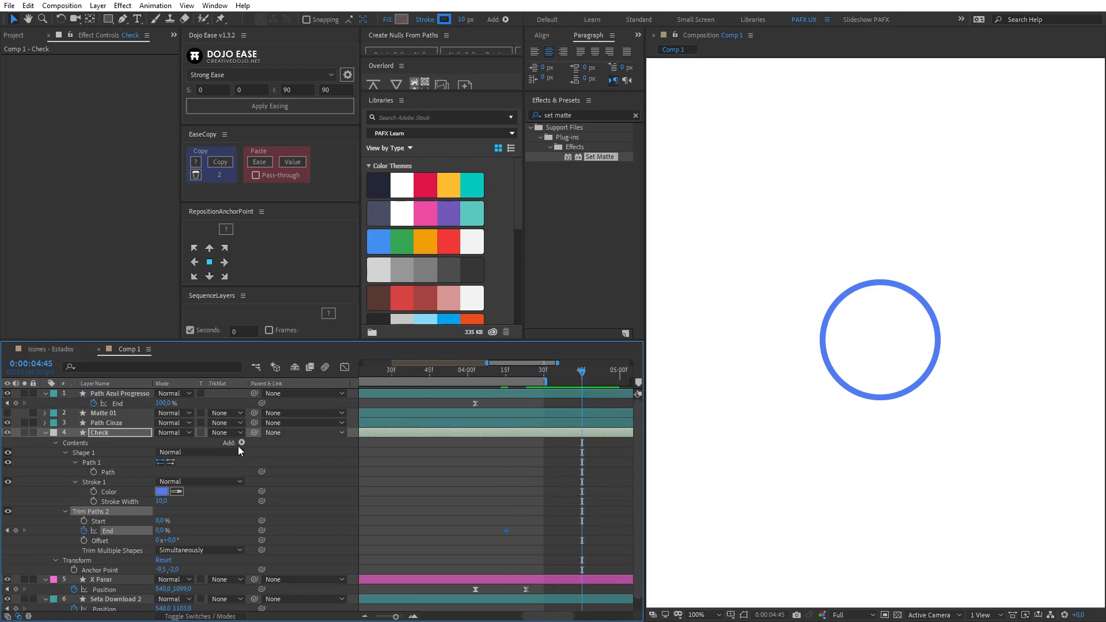
{"action": "left_click", "coordinate": [160, 530]}
{"action": "type", "text": "100"}
{"action": "key", "text": "Return"}
Apply Easy Ease to Check's End keyframes and reshape their speed curve so it peaks early and slows down gradually.
{"action": "left_click_drag", "start_coordinate": [474, 528], "coordinate": [586, 543]}
{"action": "key", "text": "F9"}
{"action": "key", "text": "shift+F3"}
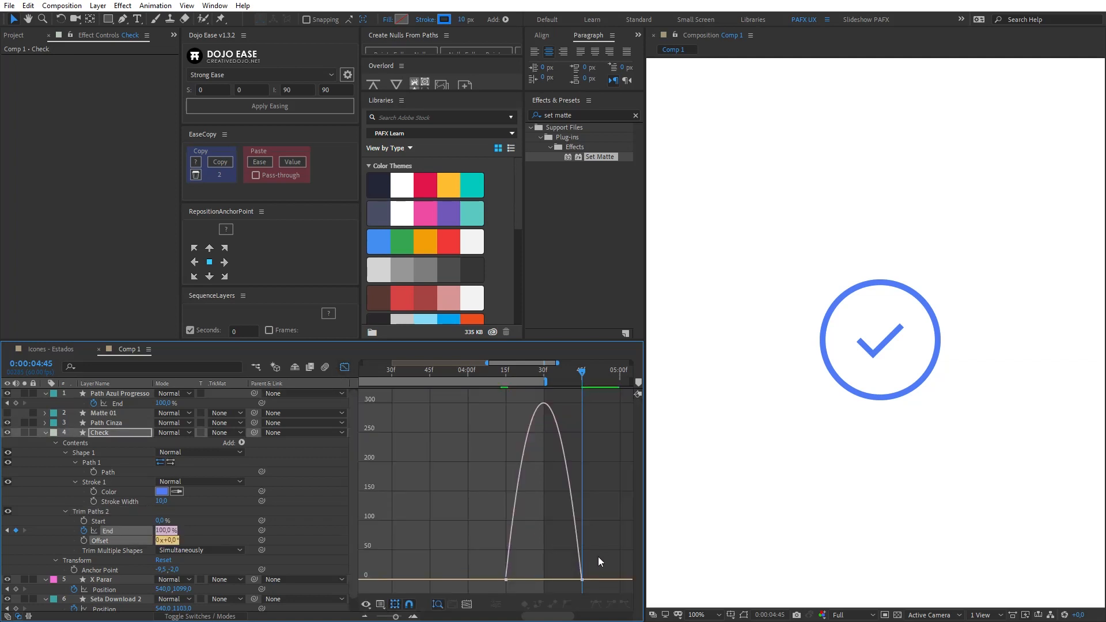
{"action": "left_click_drag", "start_coordinate": [556, 580], "coordinate": [530, 583]}
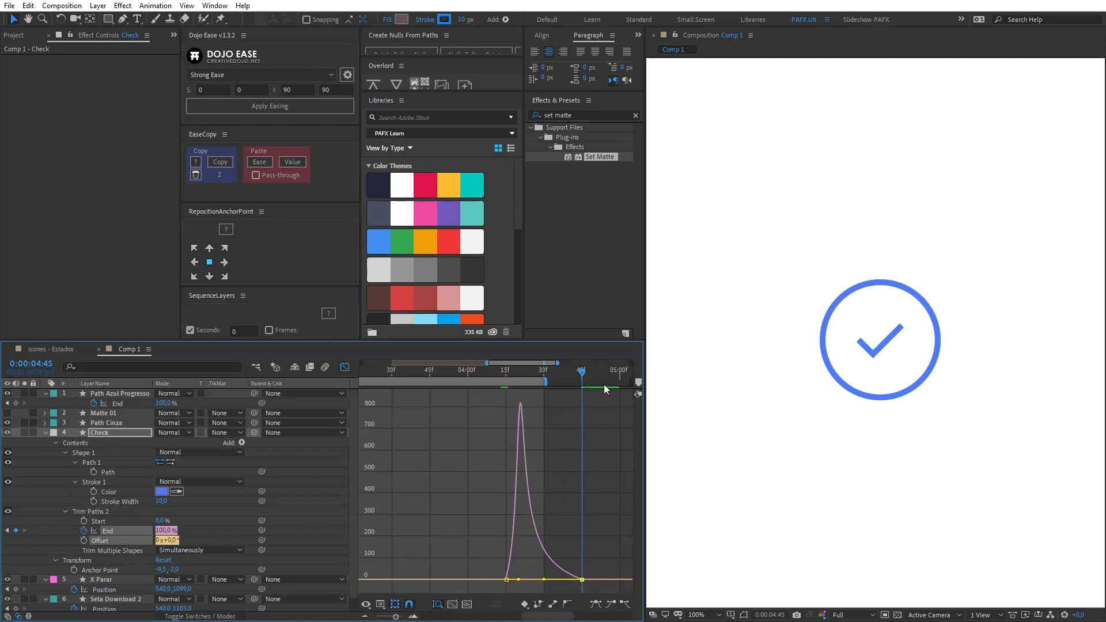
Preview the check drawing on with a work area of 0:00:04:00 to 0:00:04:58, and move its last End keyframe 10 frames later.
{"action": "left_click_drag", "start_coordinate": [609, 371], "coordinate": [616, 370]}
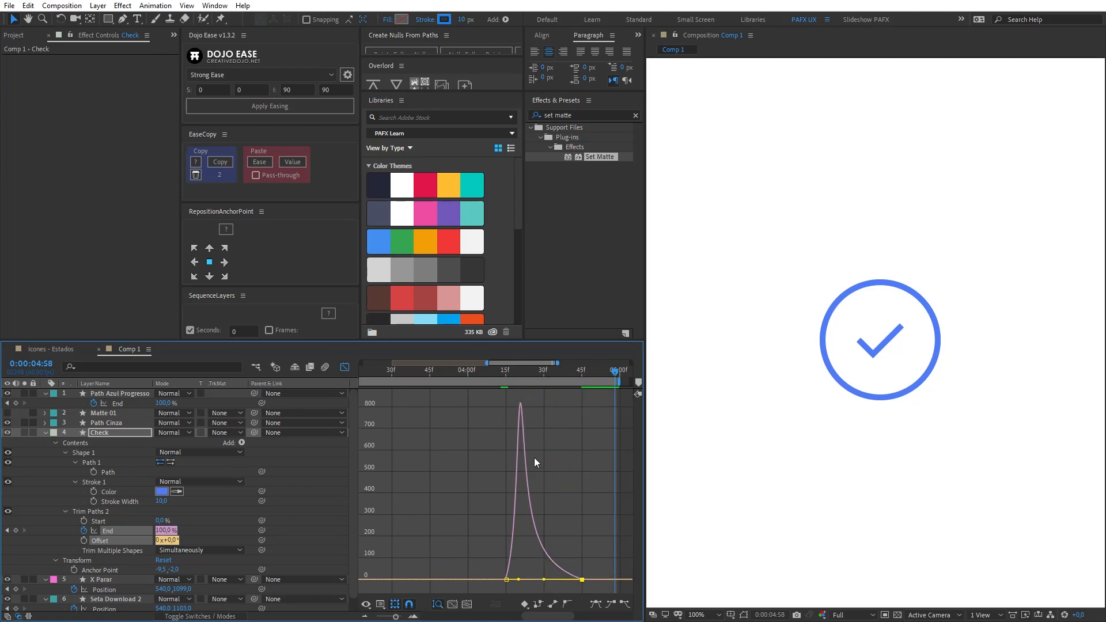
{"action": "left_click_drag", "start_coordinate": [476, 372], "coordinate": [468, 375]}
{"action": "key", "text": "b"}
{"action": "key", "text": "space"}
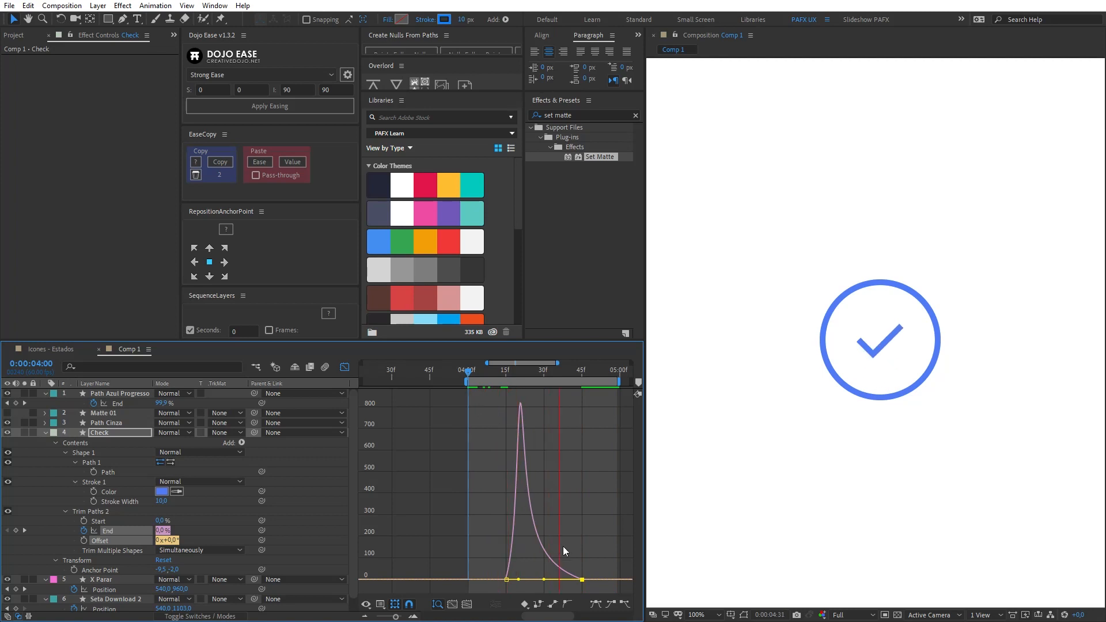
{"action": "left_click_drag", "start_coordinate": [561, 552], "coordinate": [586, 593]}
{"action": "key", "text": "alt+shift+Right"}
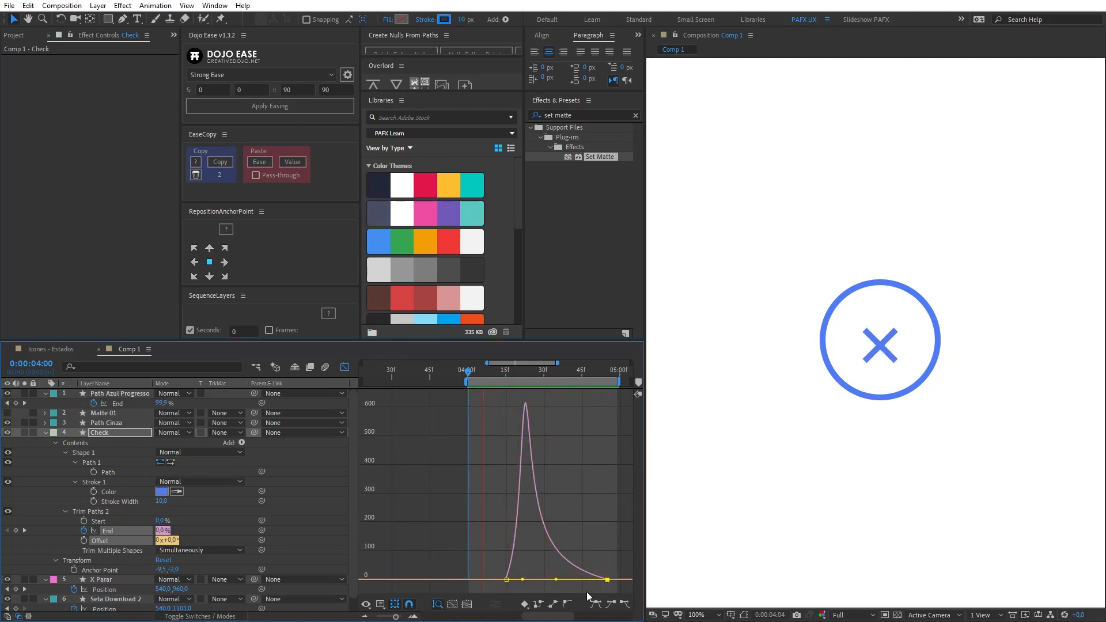
Extend the work area's end to 0:00:05:25 and stretch the bg layer to the end of Comp 1.
{"action": "key", "text": "minus"}
{"action": "mouse_move", "coordinate": [579, 375]}
{"action": "left_mouse_down"}
{"action": "mouse_move", "coordinate": [613, 374]}
{"action": "mouse_move", "coordinate": [552, 375]}
{"action": "mouse_move", "coordinate": [576, 375]}
{"action": "left_mouse_up"}
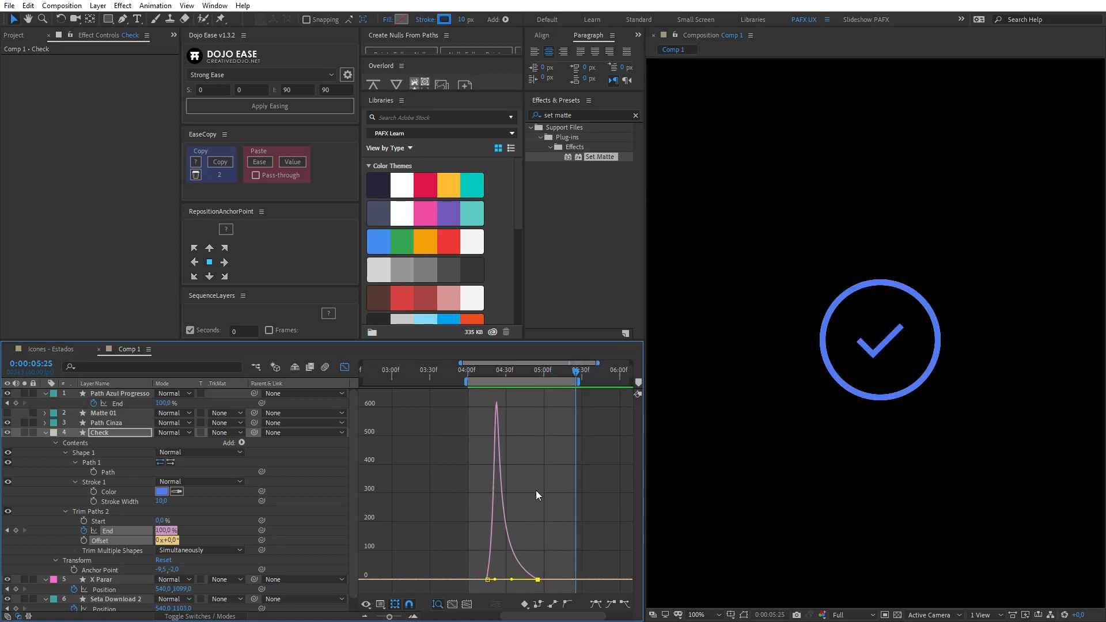
{"action": "left_click", "coordinate": [344, 366]}
{"action": "scroll", "coordinate": [547, 501], "scroll_direction": "down", "scroll_amount": 1}
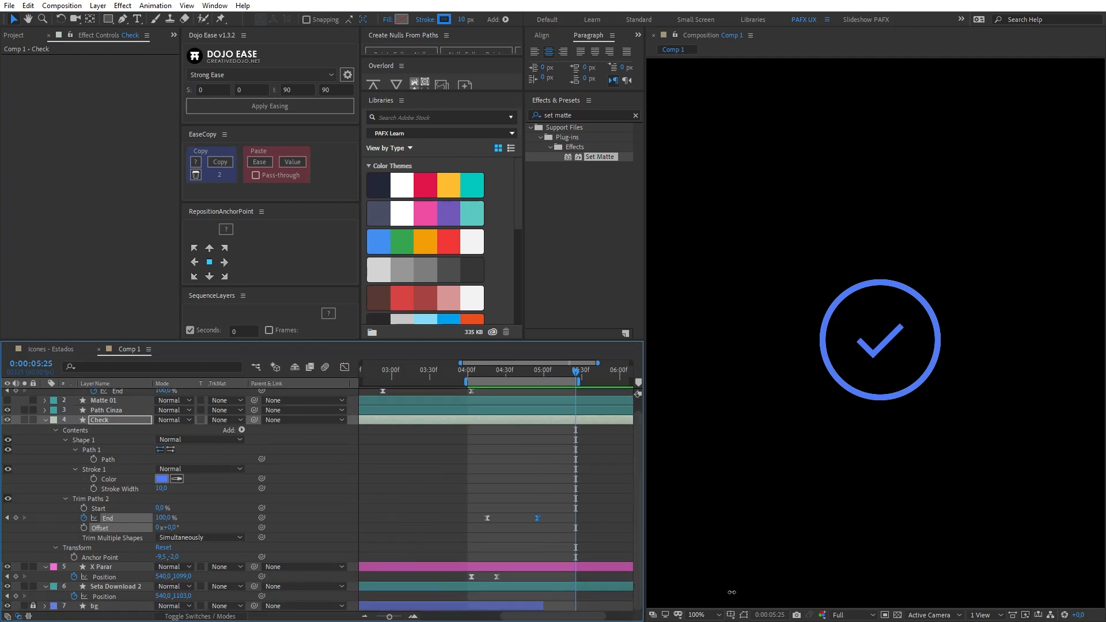
{"action": "left_click", "coordinate": [534, 574]}
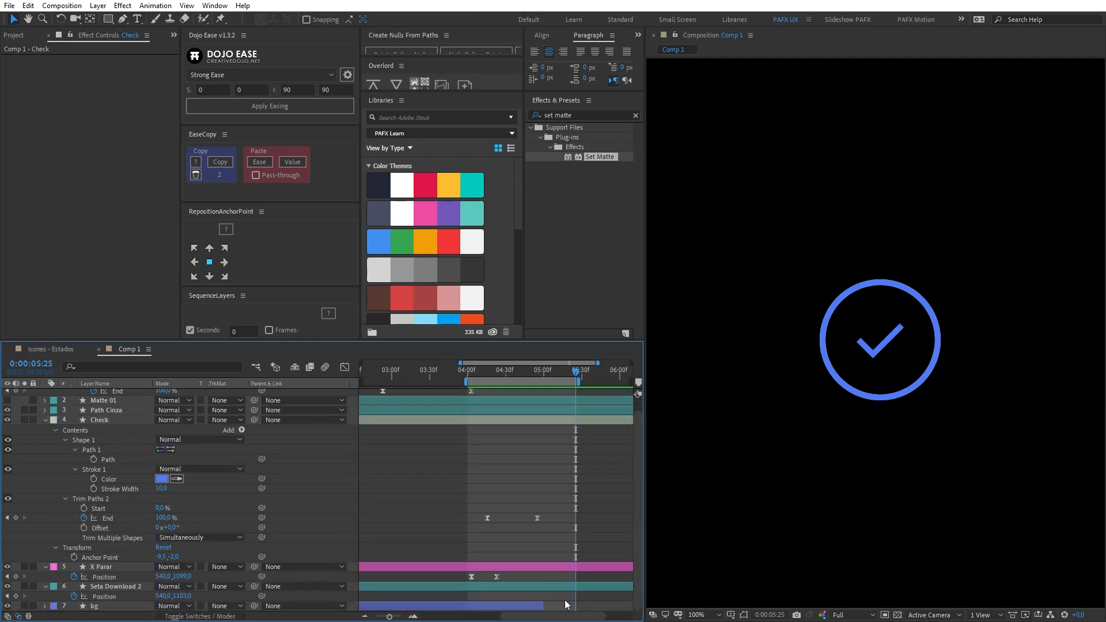
{"action": "left_click_drag", "start_coordinate": [544, 605], "coordinate": [809, 583]}
Start the work area at 0:00:00:00 and preview the whole icon animation with the full composition in view.
{"action": "left_click_drag", "start_coordinate": [502, 381], "coordinate": [408, 380]}
{"action": "key", "text": "space"}
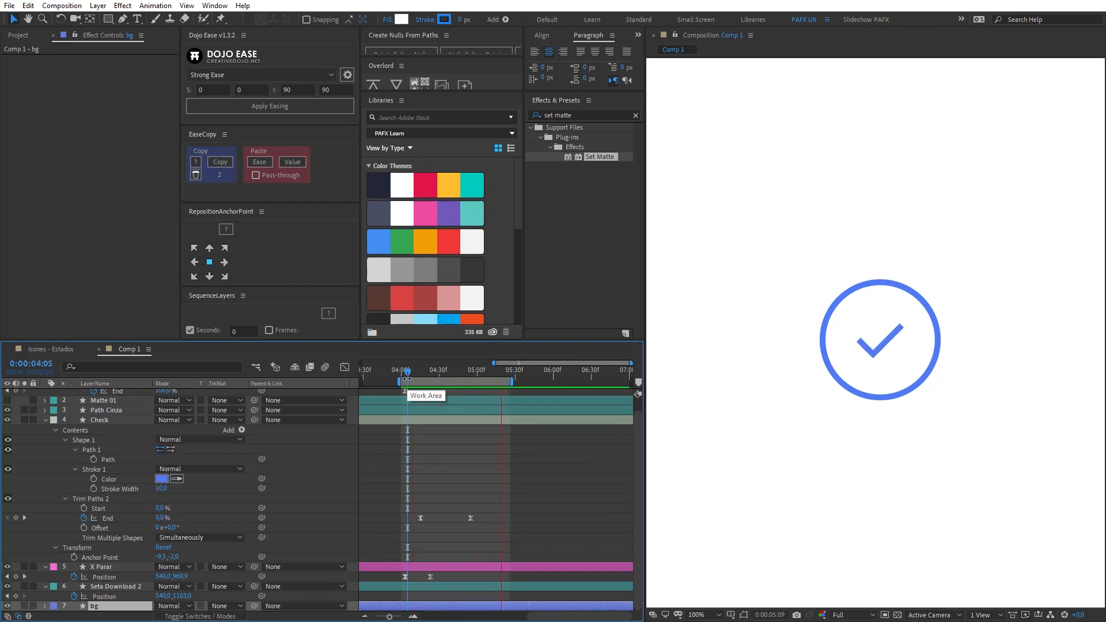
{"action": "key", "text": "minus"}
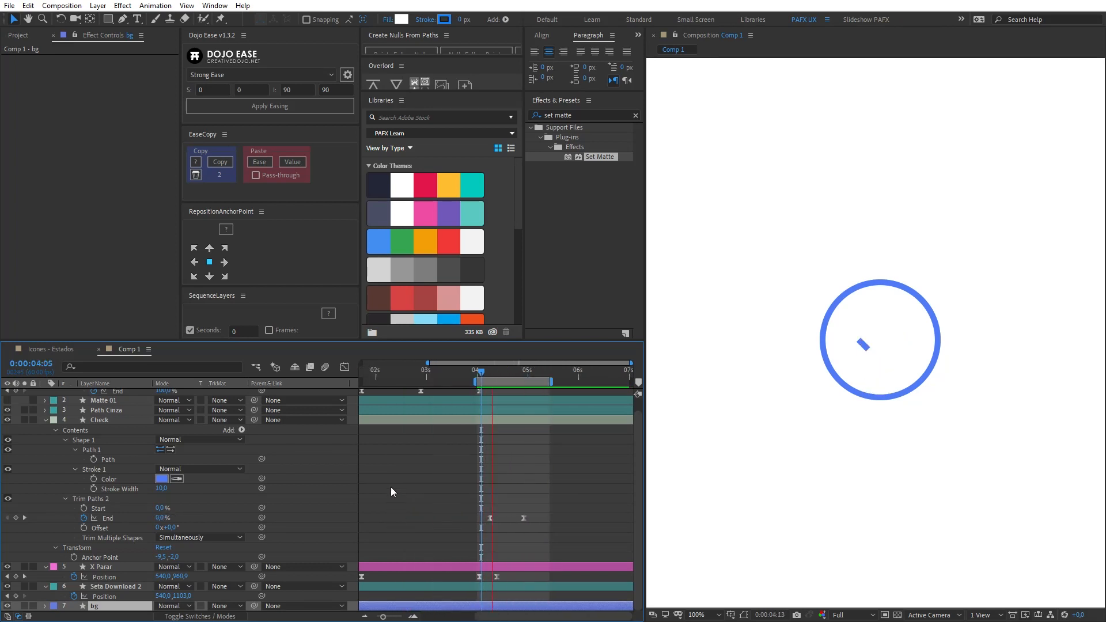
{"action": "key", "text": "minus"}
{"action": "left_click_drag", "start_coordinate": [444, 380], "coordinate": [348, 384]}
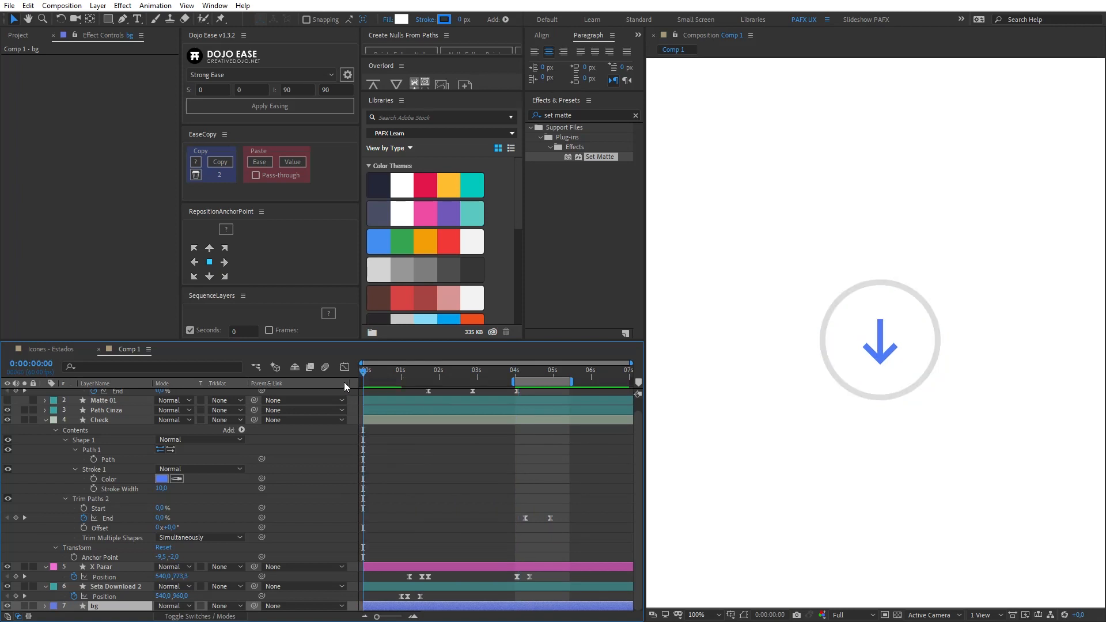
{"action": "key", "text": "b"}
{"action": "key", "text": "comma"}
{"action": "key", "text": "space"}
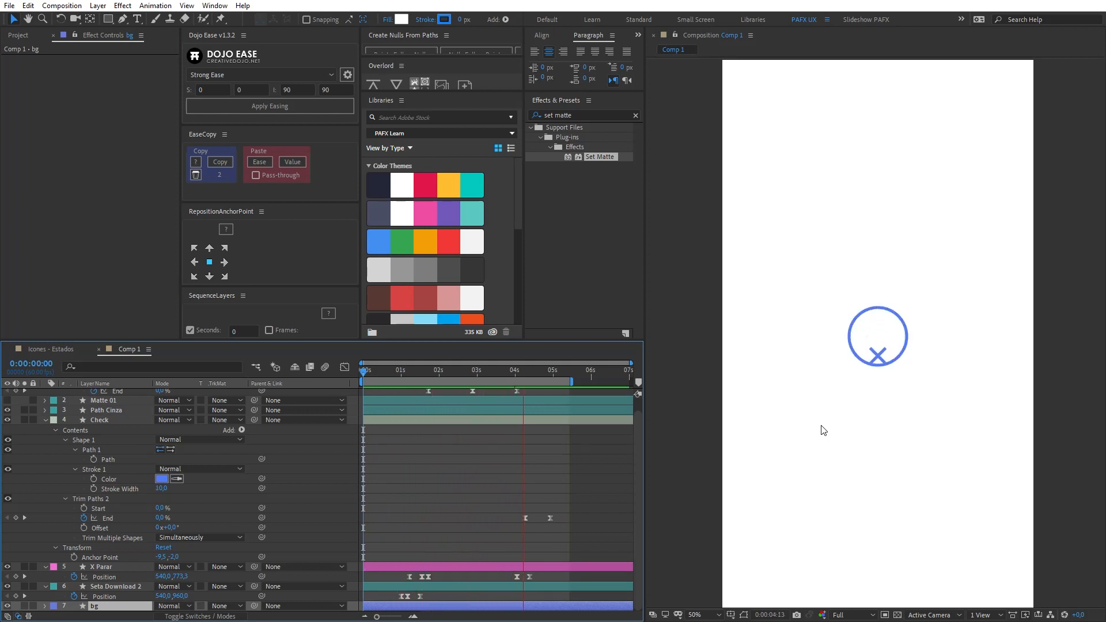
{"action": "key", "text": "space"}
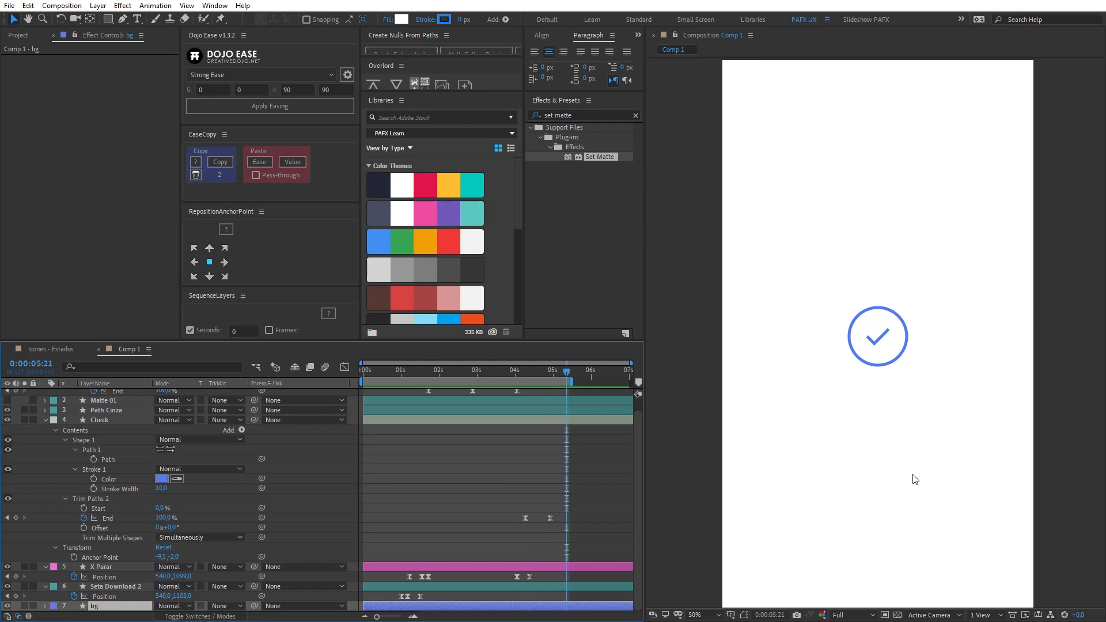
Collapse the Check layer's properties and move the playhead to 0:00:01:00.
{"action": "key", "text": "ctrl+shift+a"}
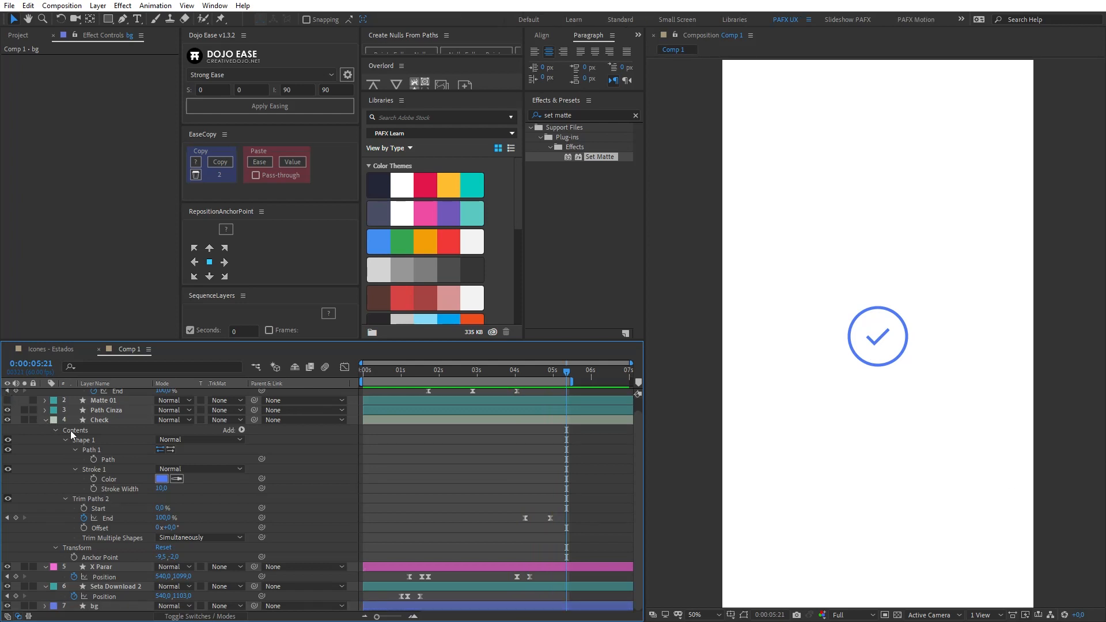
{"action": "left_click", "coordinate": [45, 420]}
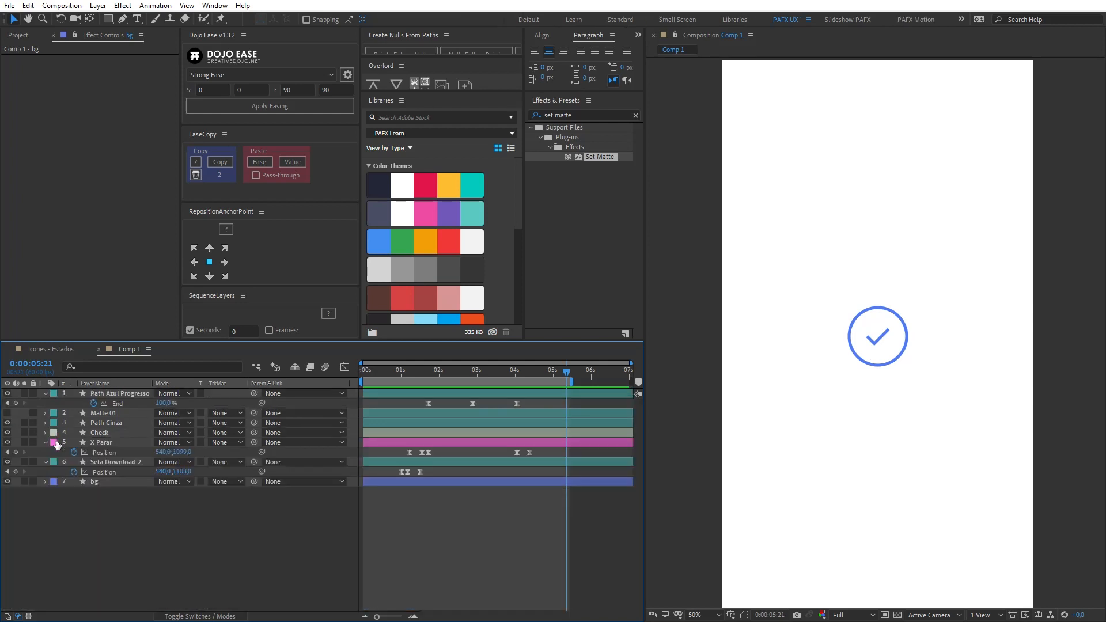
{"action": "mouse_move", "coordinate": [422, 372]}
{"action": "left_mouse_down"}
{"action": "mouse_move", "coordinate": [383, 372]}
{"action": "mouse_move", "coordinate": [402, 376]}
{"action": "left_mouse_up"}
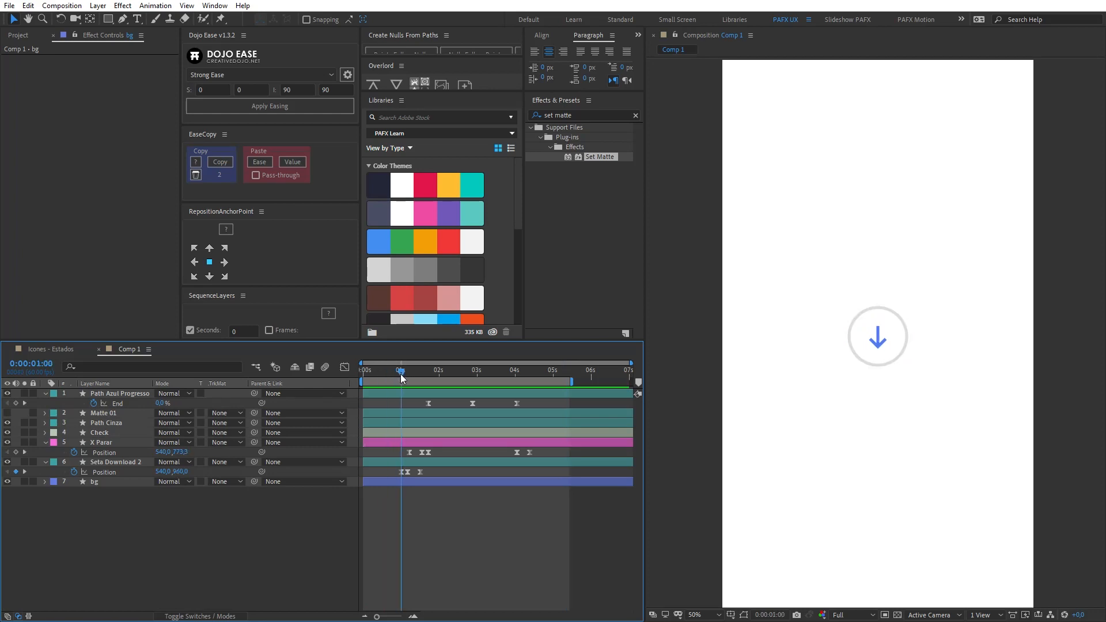
{"action": "key", "text": "="}
{"action": "key", "text": "="}
{"action": "left_click_drag", "start_coordinate": [443, 528], "coordinate": [502, 536]}
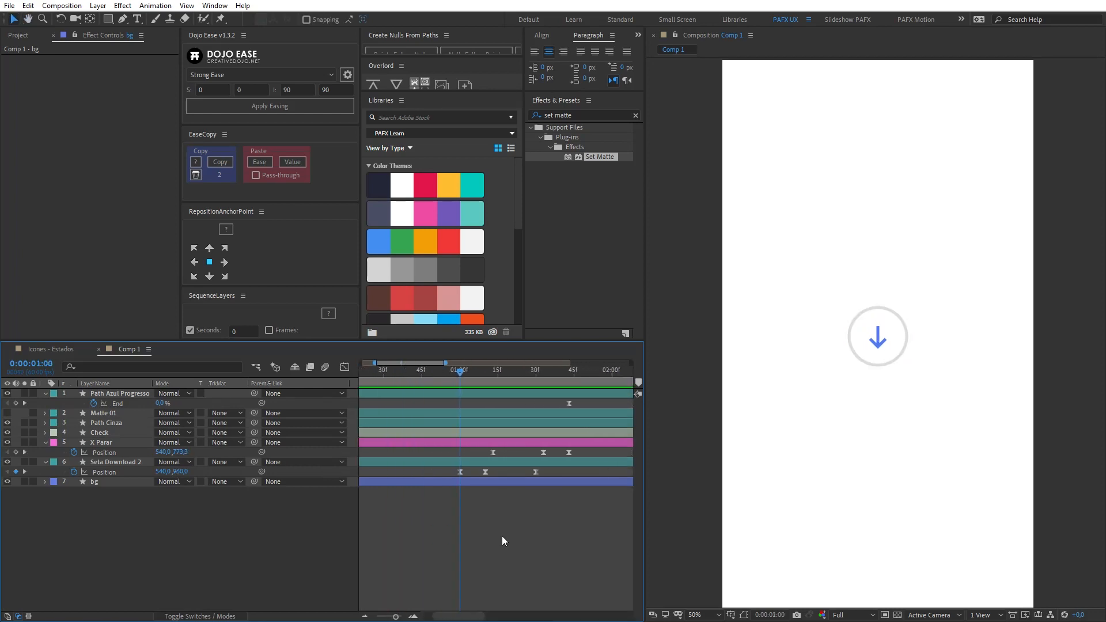
Duplicate the Path Cinza layer, naming the copy Highlight 01, and copy the stroke color 0A7FFF from Path Azul Progresso.
{"action": "left_click", "coordinate": [110, 424]}
{"action": "key", "text": "ctrl+d"}
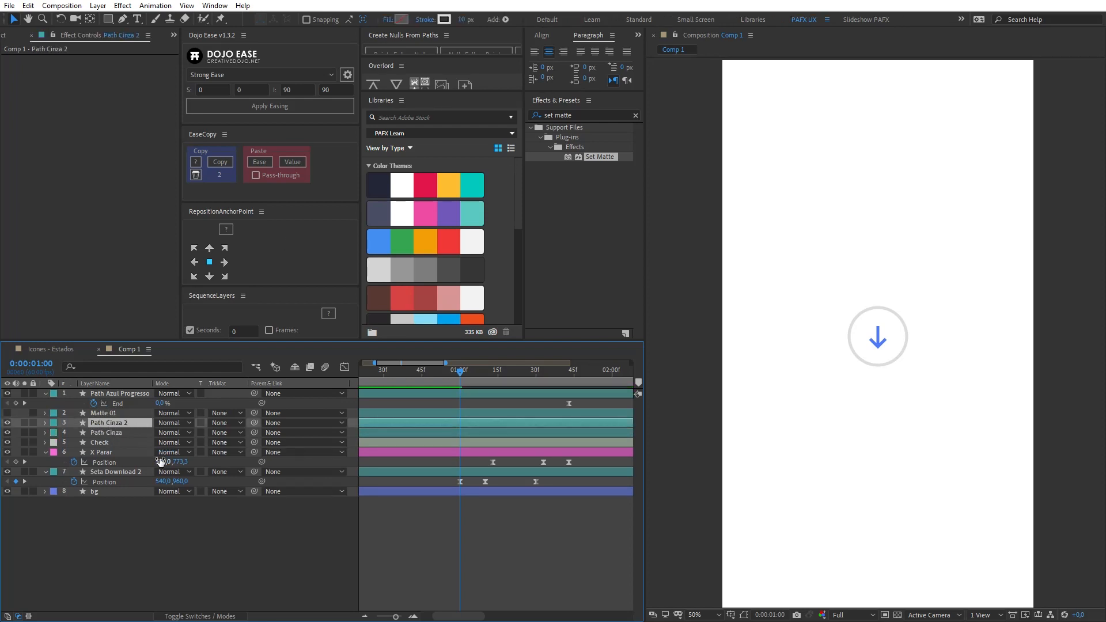
{"action": "left_click", "coordinate": [119, 430]}
{"action": "left_click", "coordinate": [120, 422]}
{"action": "left_click", "coordinate": [124, 394]}
{"action": "left_click", "coordinate": [444, 20]}
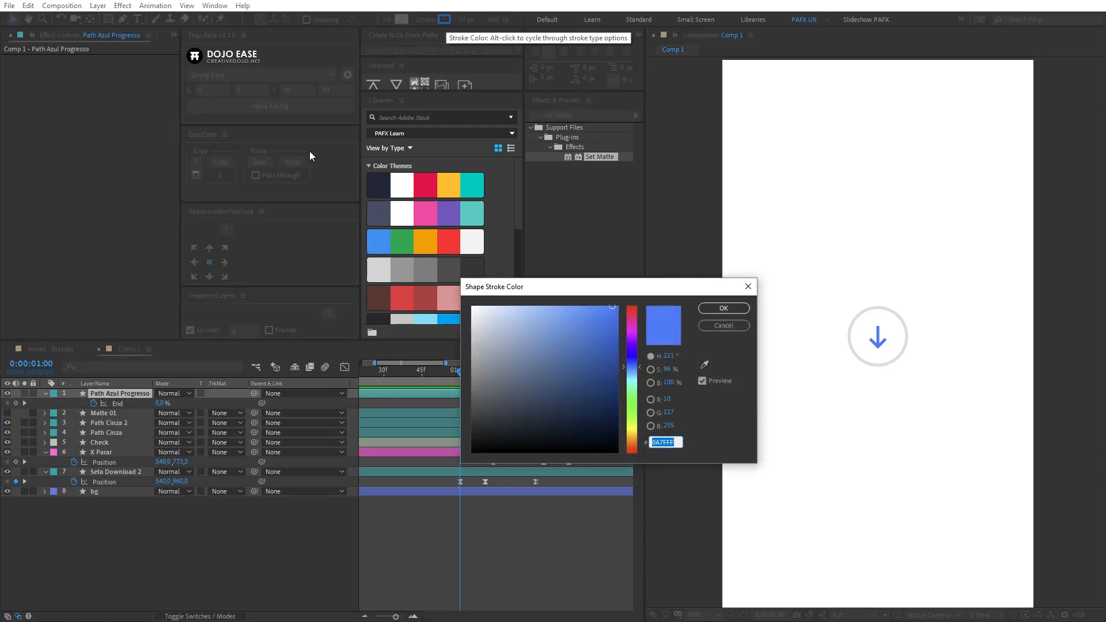
{"action": "key", "text": "Return"}
{"action": "left_click", "coordinate": [123, 424]}
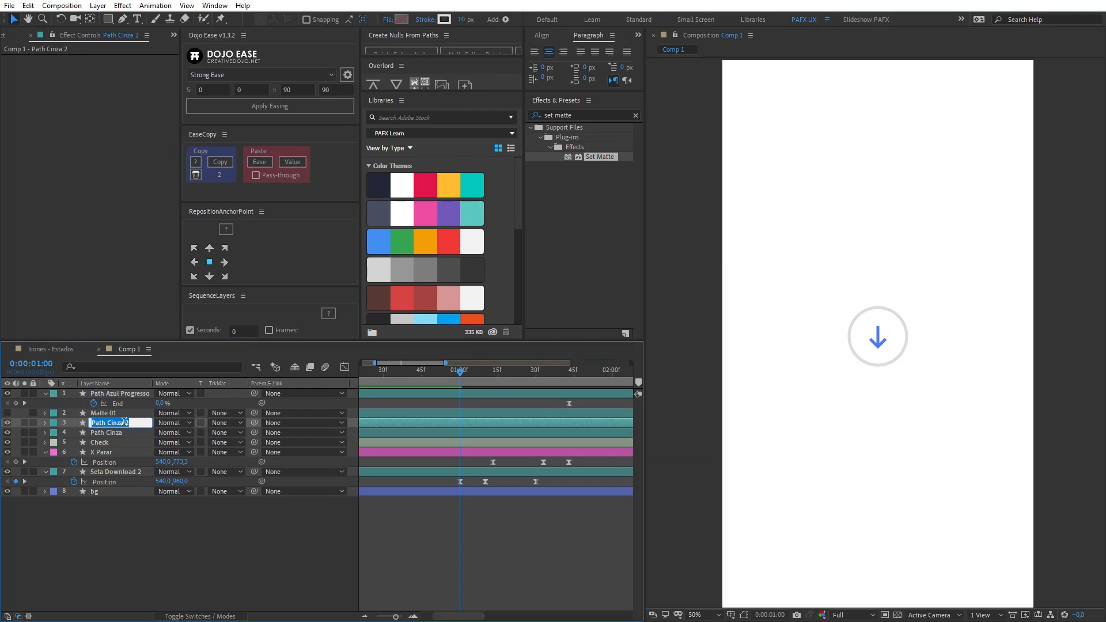
{"action": "type", "text": "Highlight 01"}
{"action": "key", "text": "Return"}
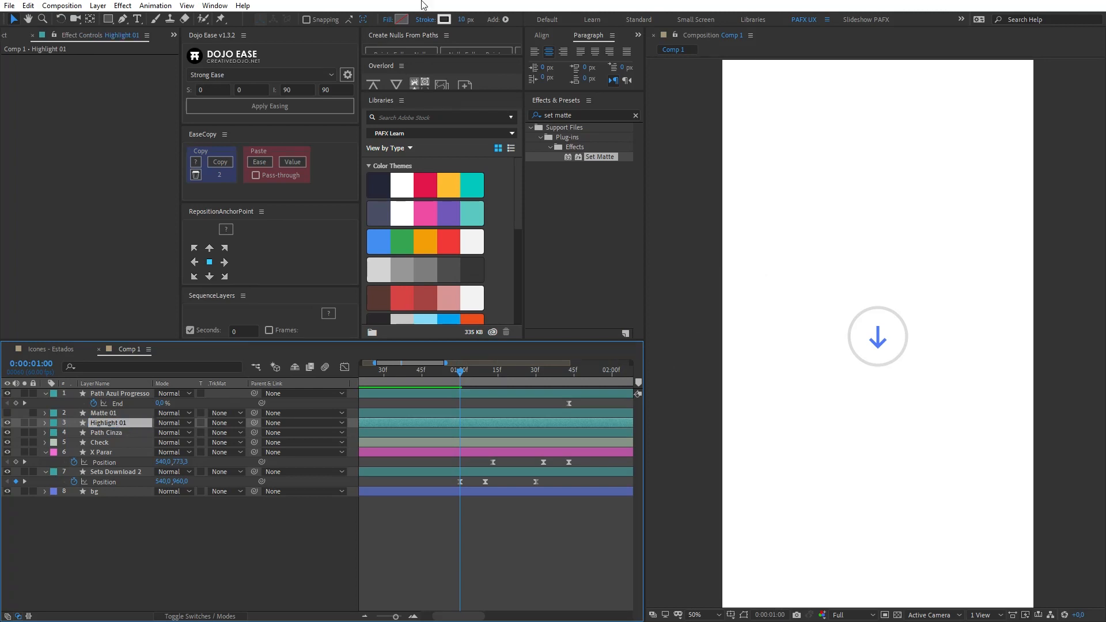
Fill Highlight 01 with the copied blue 0A7FFF and reduce its stroke width to 0 px.
{"action": "left_click", "coordinate": [402, 19]}
{"action": "key", "text": "Return"}
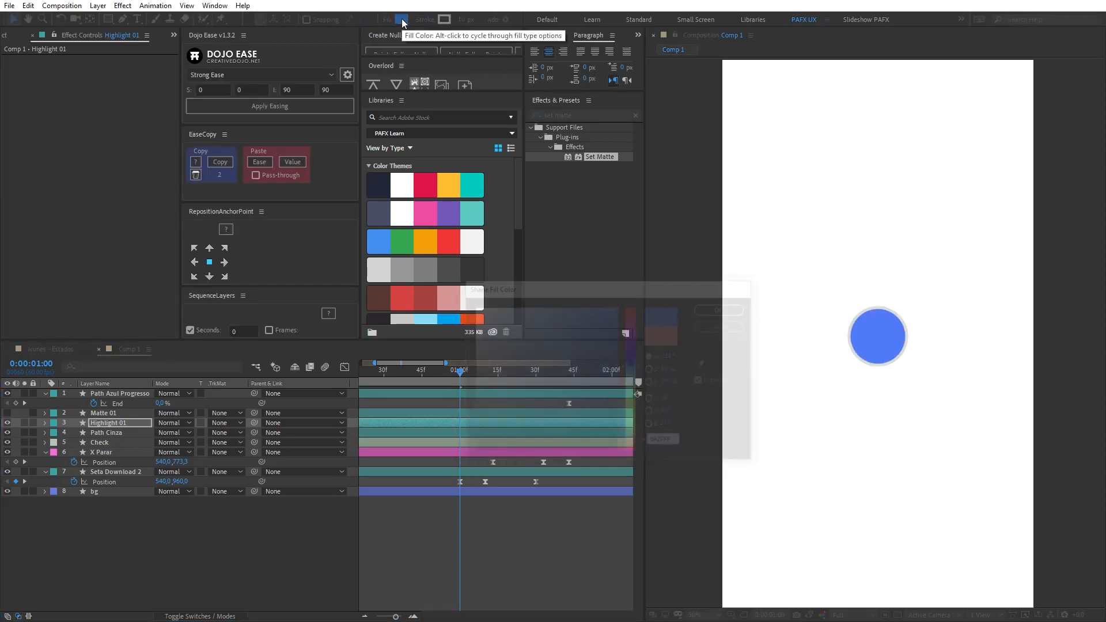
{"action": "scroll", "coordinate": [898, 391], "scroll_direction": "up", "scroll_amount": 1}
{"action": "left_click_drag", "start_coordinate": [883, 386], "coordinate": [885, 386]}
{"action": "scroll", "coordinate": [876, 387], "scroll_direction": "up", "scroll_amount": 1}
{"action": "scroll", "coordinate": [885, 387], "scroll_direction": "down", "scroll_amount": 1}
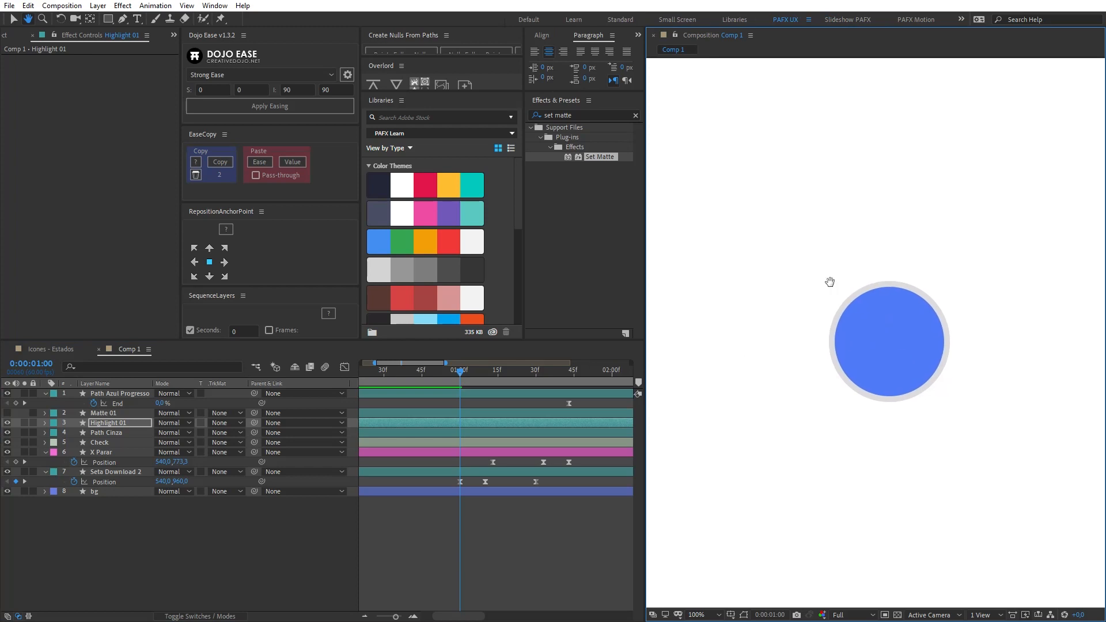
{"action": "key", "text": "v"}
{"action": "left_click_drag", "start_coordinate": [463, 20], "coordinate": [438, 20]}
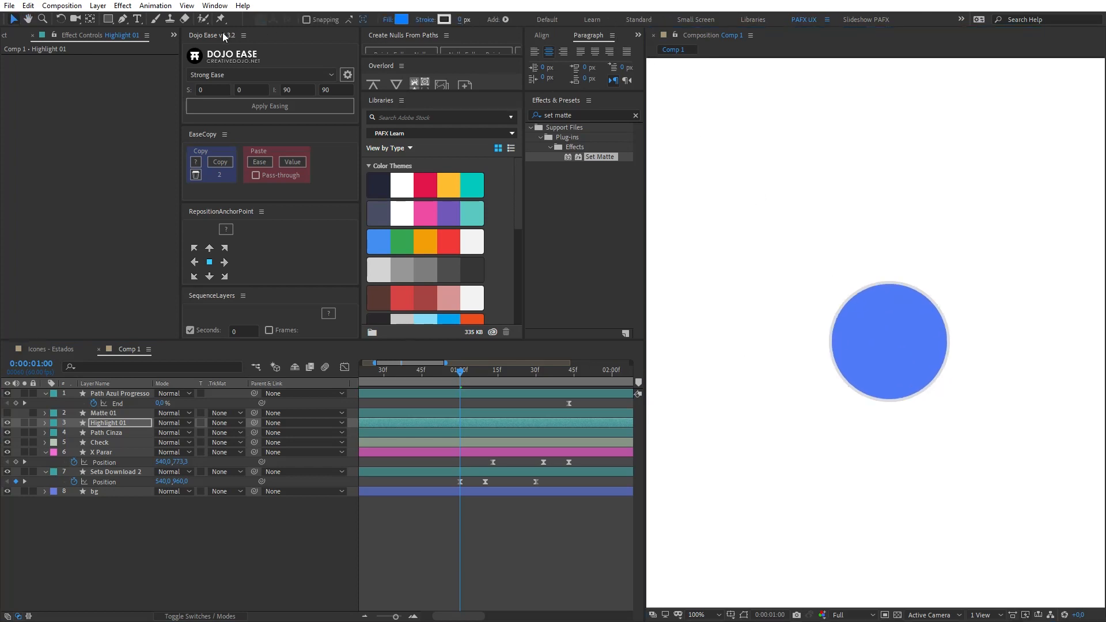
Move the Highlight 01 layer below Path Cinza and lower its Opacity to 1%.
{"action": "left_click", "coordinate": [108, 425]}
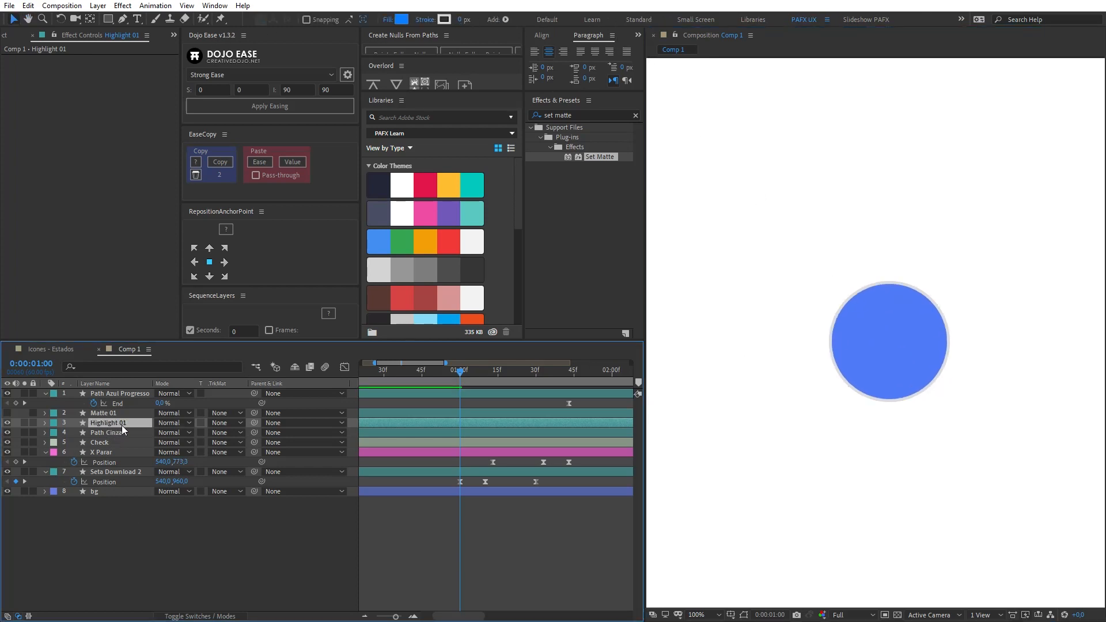
{"action": "left_click_drag", "start_coordinate": [122, 424], "coordinate": [123, 433]}
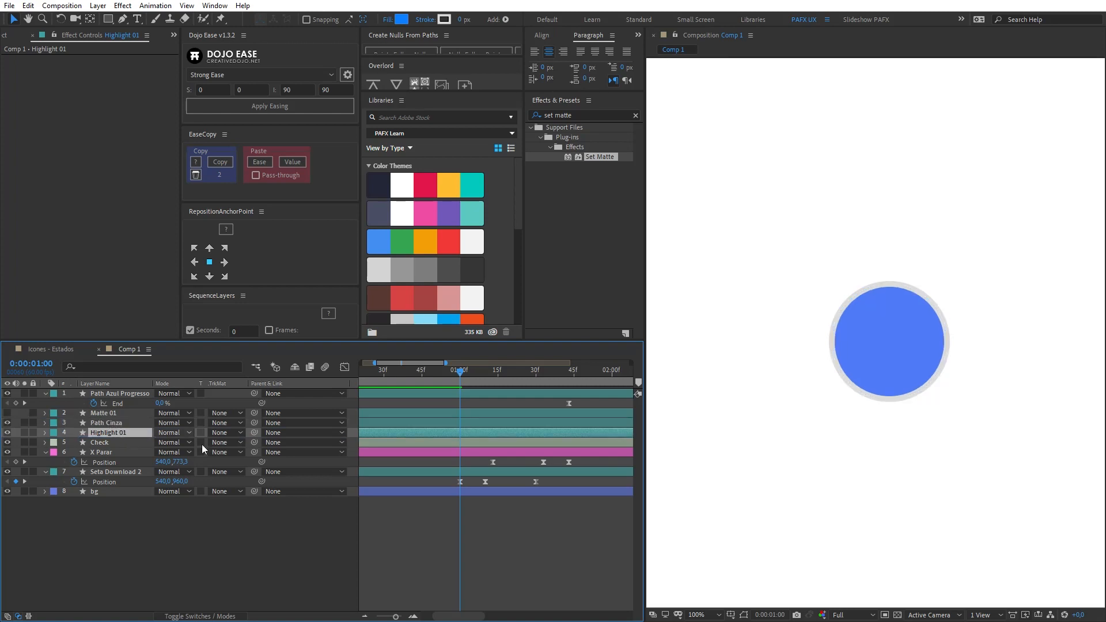
{"action": "key", "text": "t"}
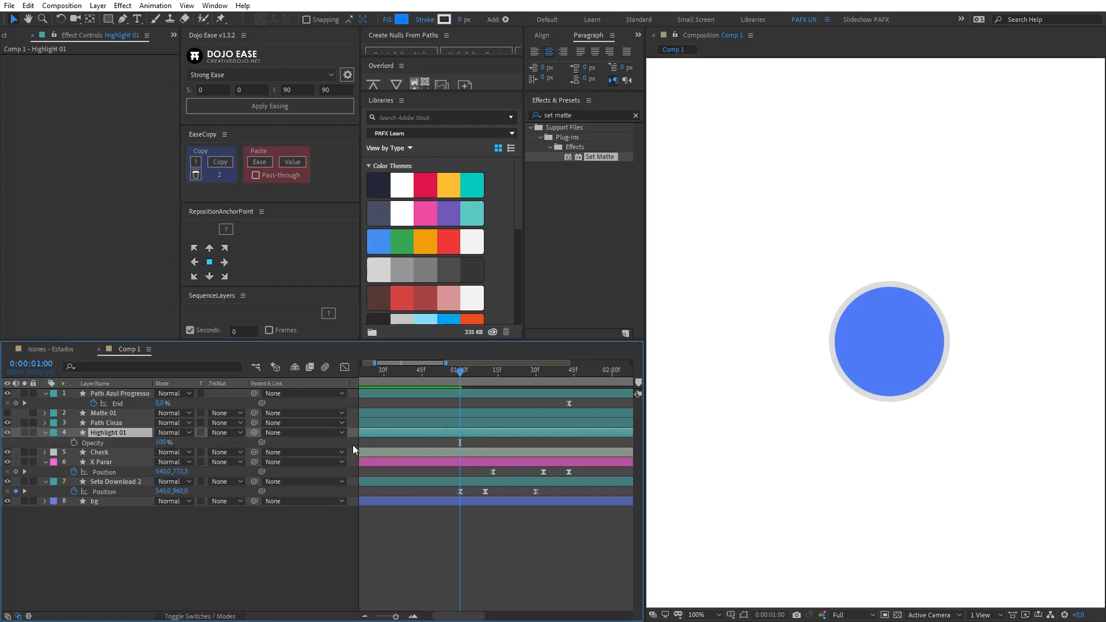
{"action": "left_click", "coordinate": [70, 442]}
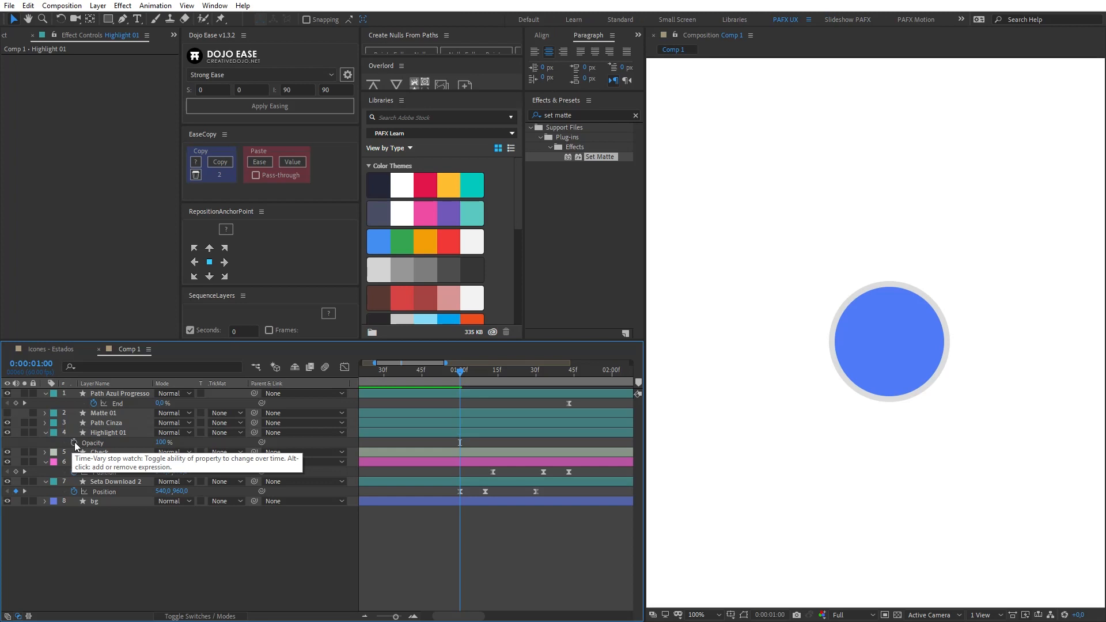
{"action": "left_click_drag", "start_coordinate": [162, 442], "coordinate": [3, 453]}
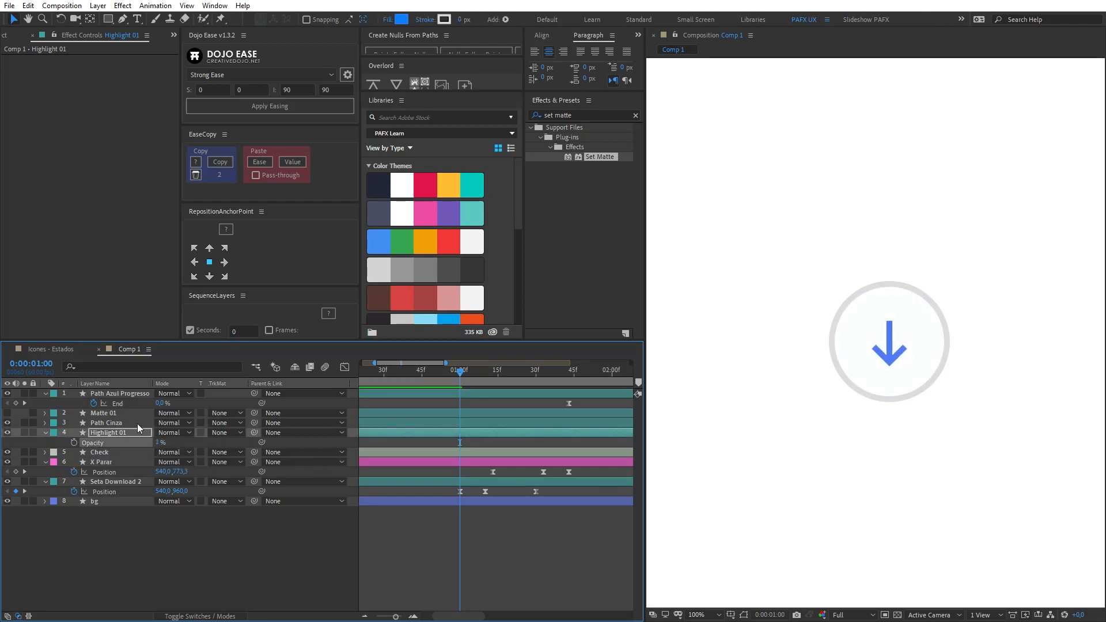
Add an Opacity keyframe to Highlight 01 at 0:00:00:58 and set its Opacity to 65% at 0:00:01:00.
{"action": "key", "text": "Page_Up"}
{"action": "key", "text": "Page_Up"}
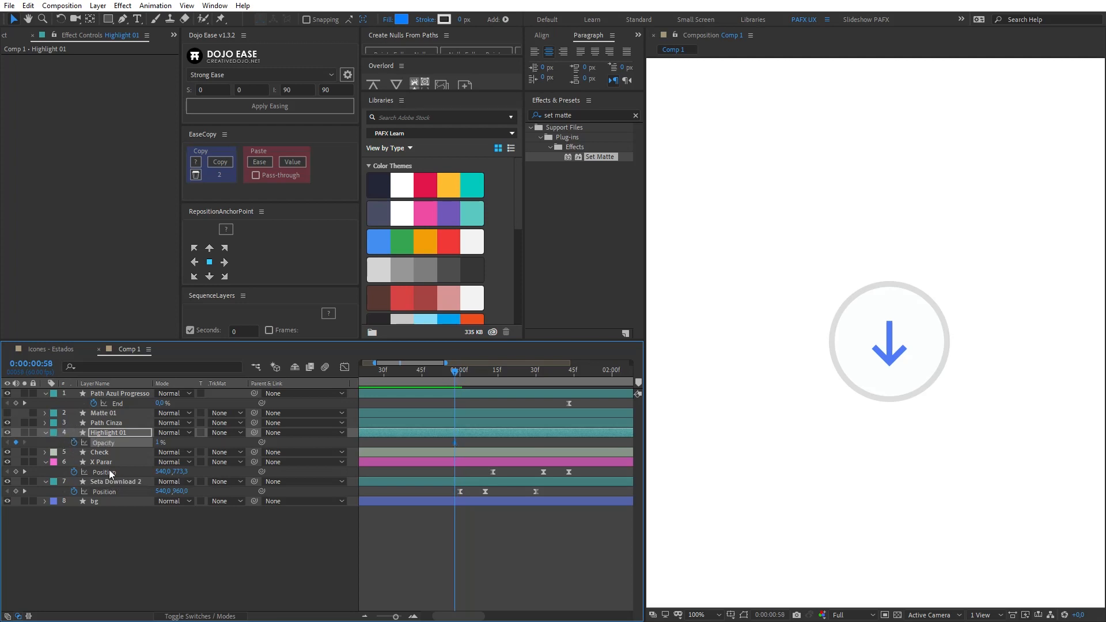
{"action": "key", "text": "Page_Down"}
{"action": "key", "text": "Page_Down"}
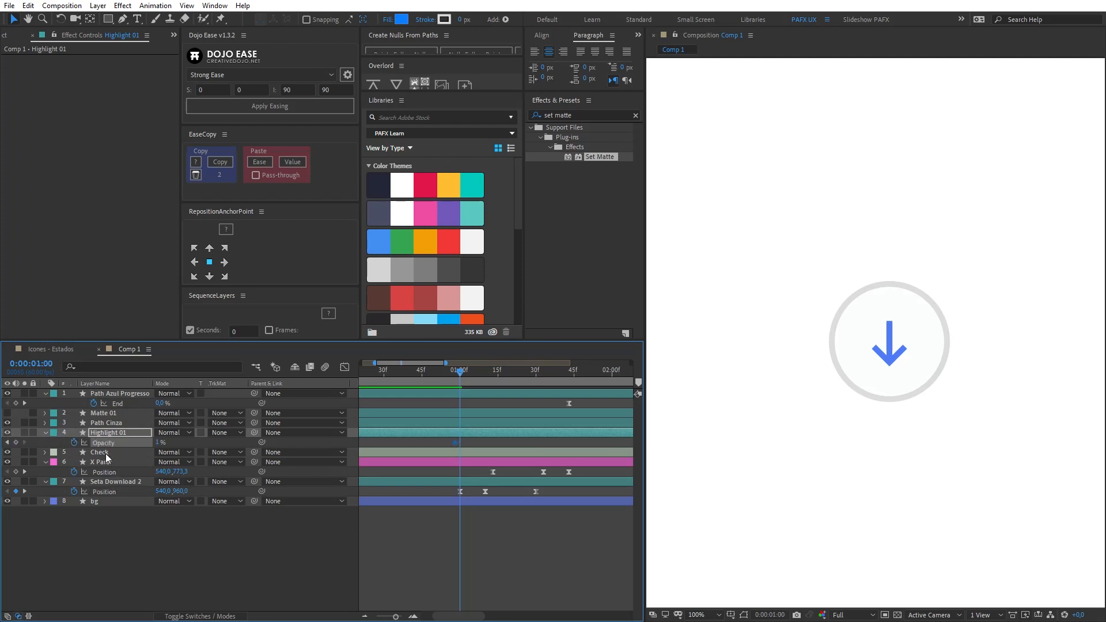
{"action": "left_click_drag", "start_coordinate": [159, 442], "coordinate": [176, 443]}
{"action": "left_click", "coordinate": [156, 443]}
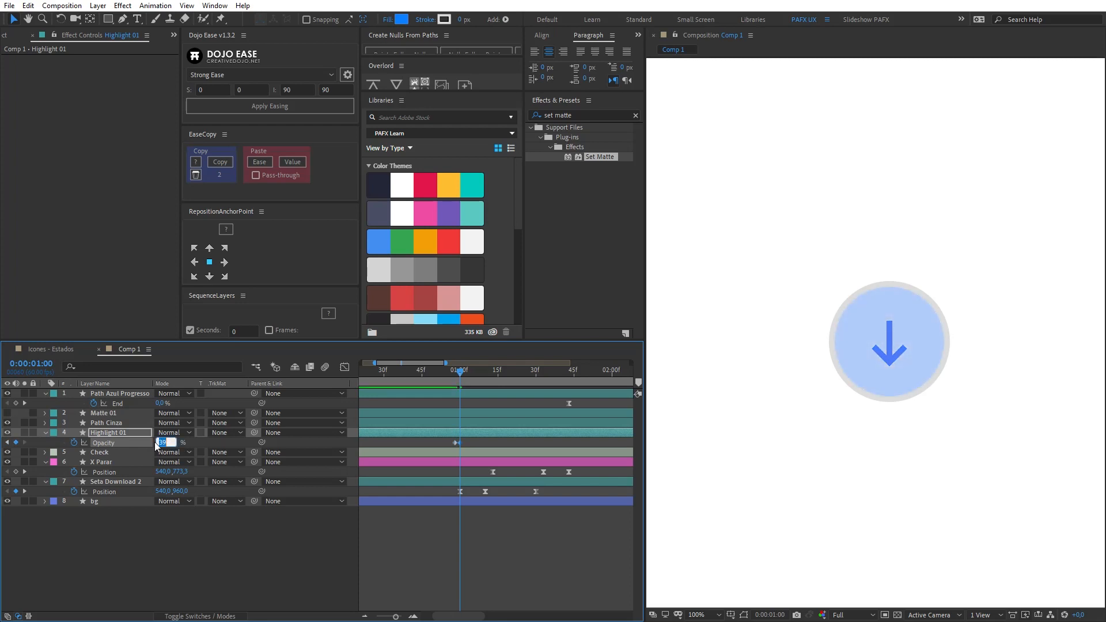
{"action": "type", "text": "65"}
{"action": "key", "text": "Return"}
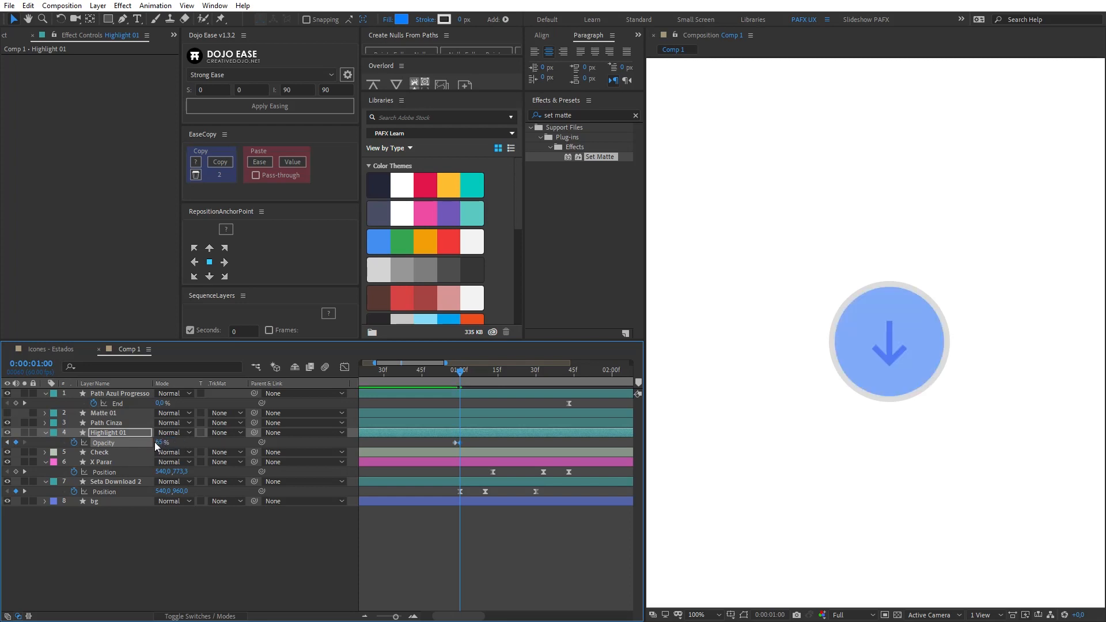
Set Highlight 01's first Opacity keyframe at 0:00:00:58 to 0%.
{"action": "key", "text": "Page_Up"}
{"action": "key", "text": "Page_Up"}
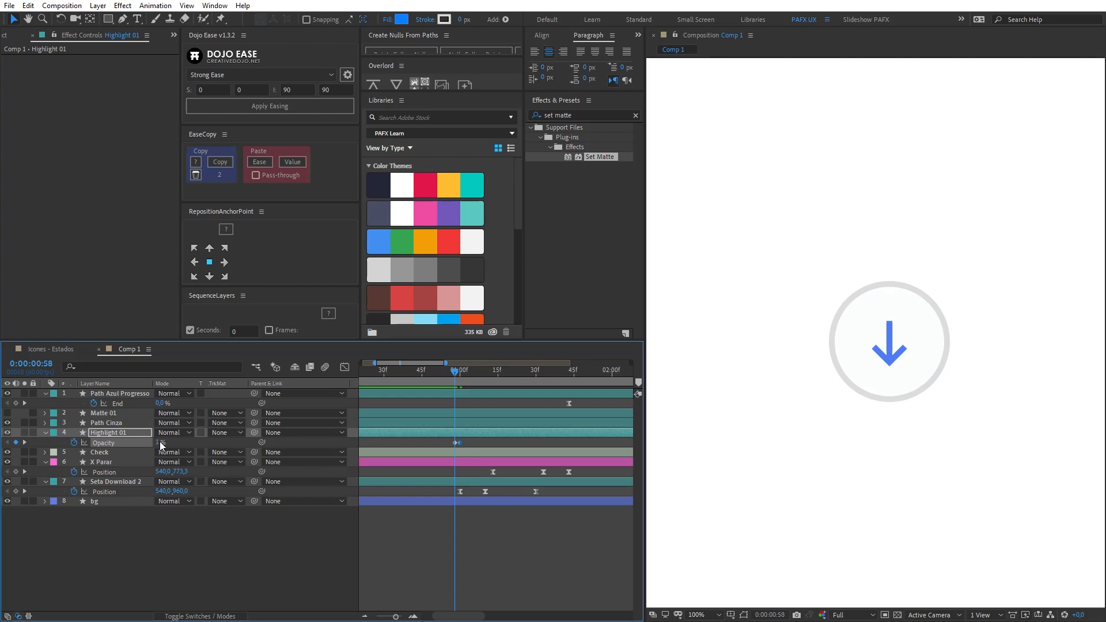
{"action": "left_click", "coordinate": [159, 442]}
{"action": "type", "text": "0"}
{"action": "key", "text": "Return"}
Fade Highlight 01 down to 1% Opacity at 0:00:01:10.
{"action": "left_click", "coordinate": [461, 373]}
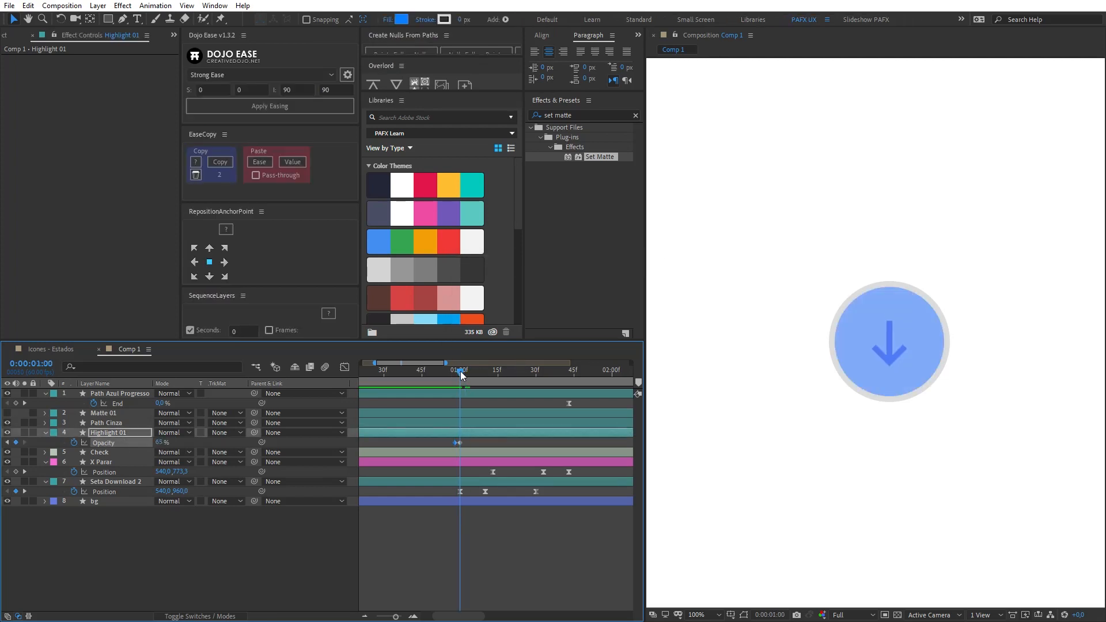
{"action": "key", "text": "k"}
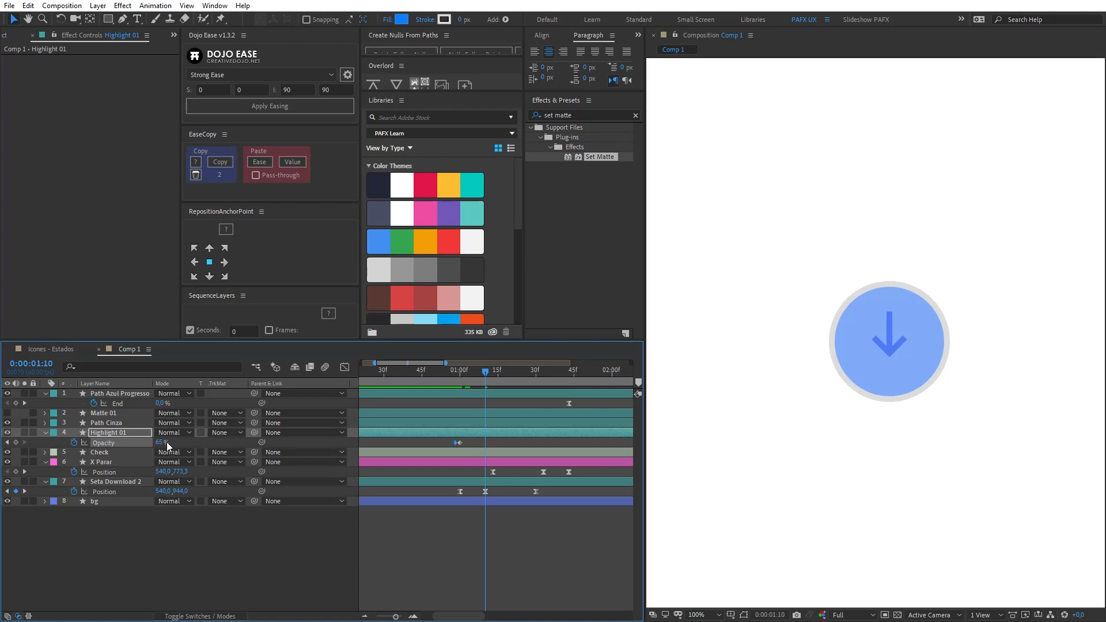
{"action": "left_click_drag", "start_coordinate": [164, 442], "coordinate": [6, 459]}
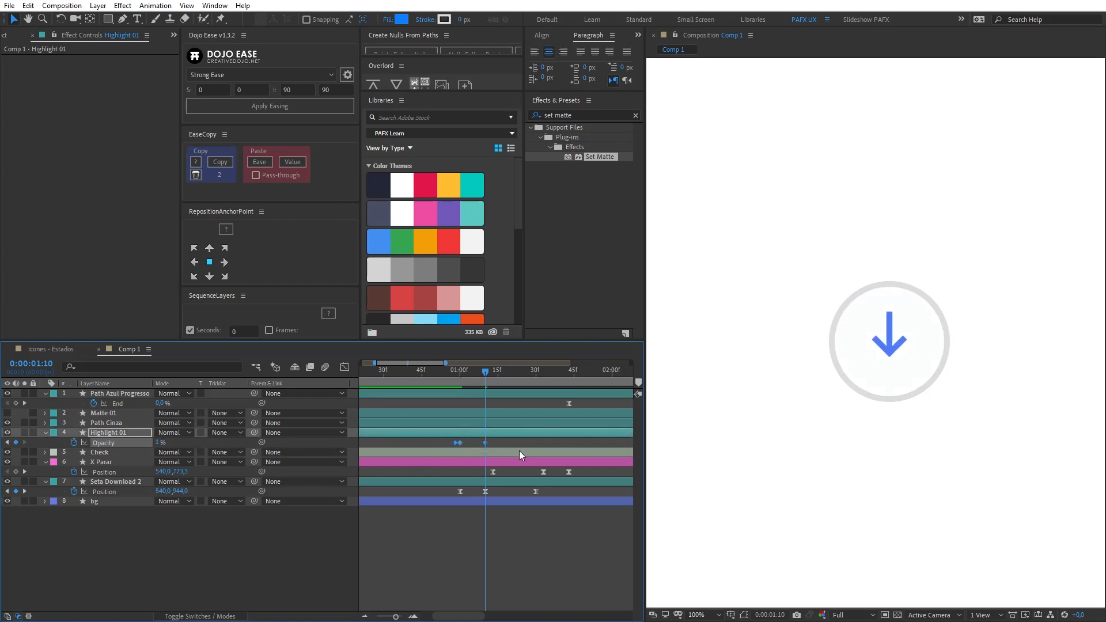
Ease Highlight 01's Opacity keyframes, delaying the last one by two frames, and preview the flash.
{"action": "left_click", "coordinate": [445, 372]}
{"action": "key", "text": "space"}
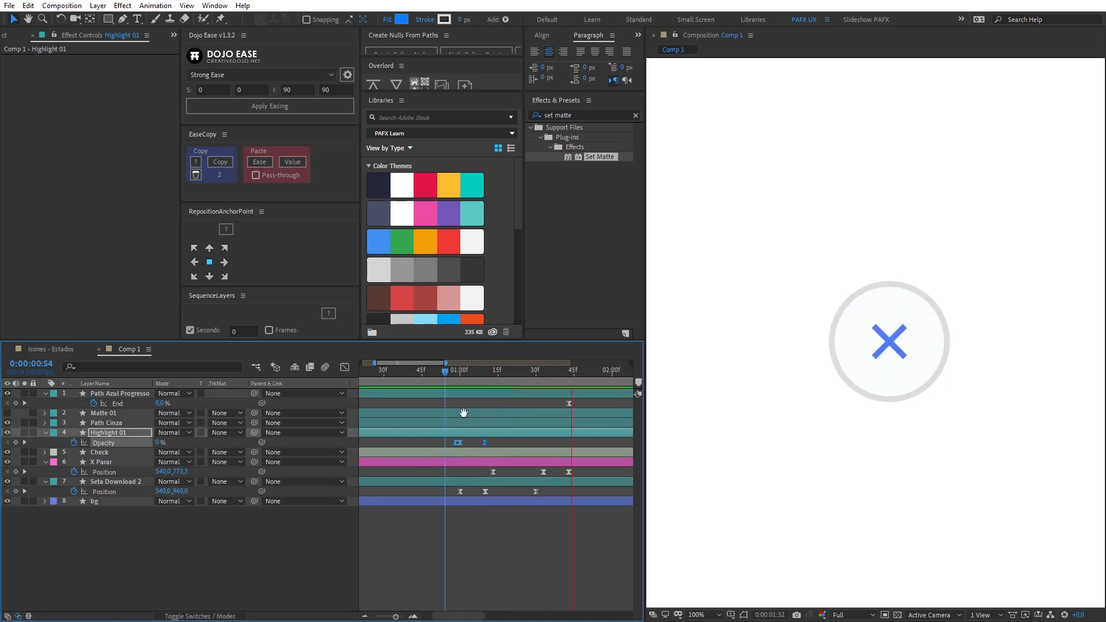
{"action": "key", "text": "alt+Right"}
{"action": "key", "text": "alt+Right"}
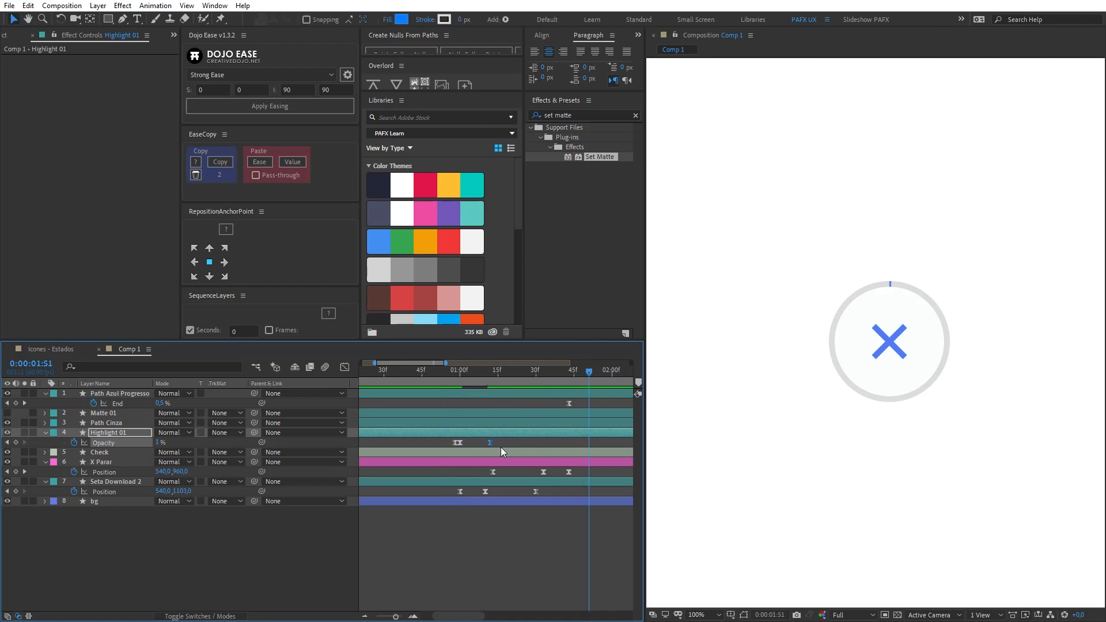
{"action": "left_click", "coordinate": [439, 372]}
{"action": "key", "text": "space"}
Preview the full icon animation from the beginning of the composition.
{"action": "key", "text": "minus"}
{"action": "key", "text": "minus"}
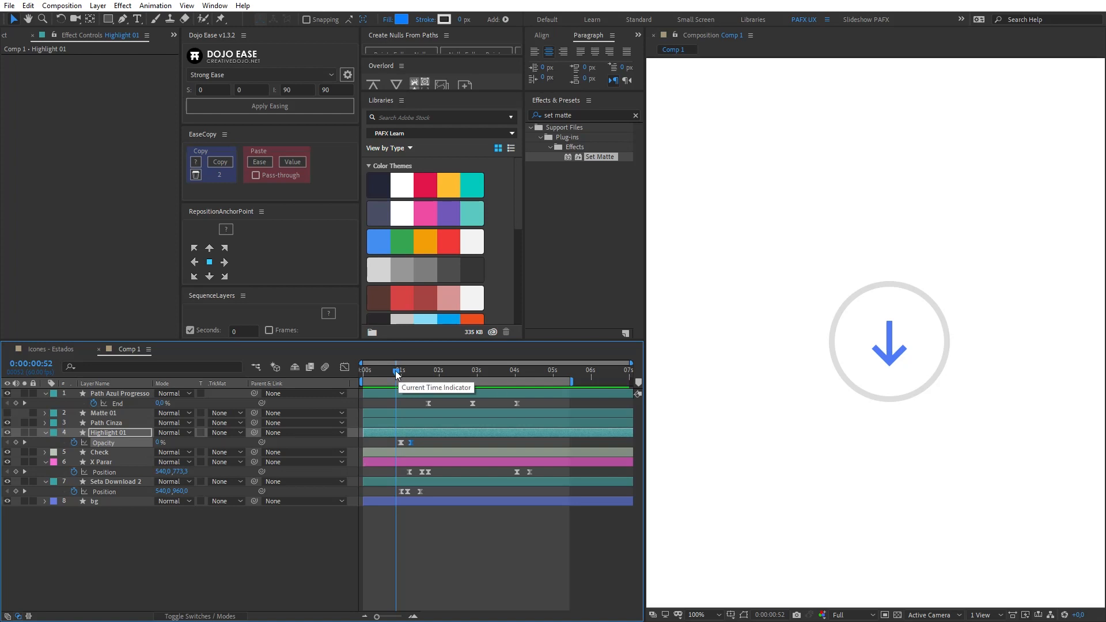
{"action": "key", "text": "Home"}
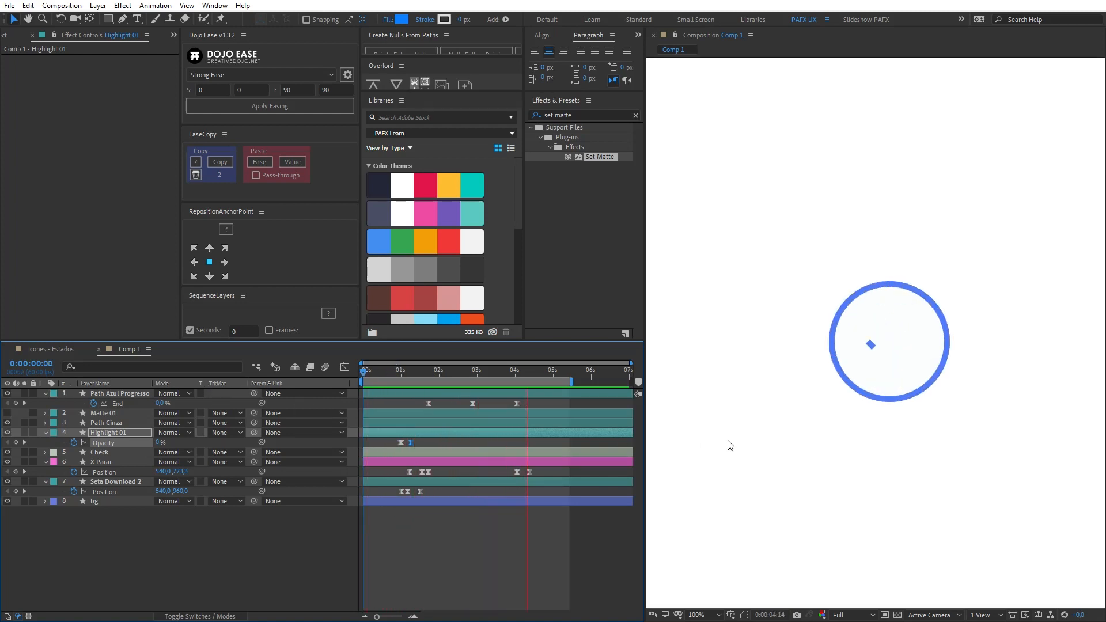
Set the incoming and outgoing velocity of Path Azul Progresso's middle End keyframe to 20 percent/sec in the speed graph, and preview the progress ring.
{"action": "left_click_drag", "start_coordinate": [532, 378], "coordinate": [483, 380]}
{"action": "left_click", "coordinate": [471, 405]}
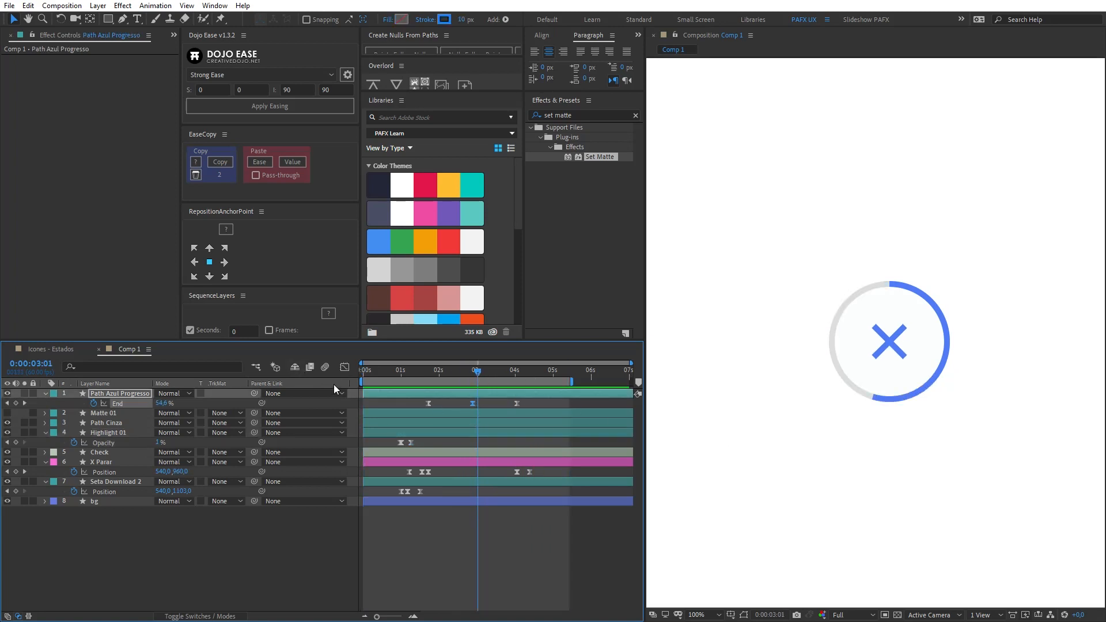
{"action": "left_click", "coordinate": [345, 367]}
{"action": "left_click_drag", "start_coordinate": [462, 496], "coordinate": [488, 519]}
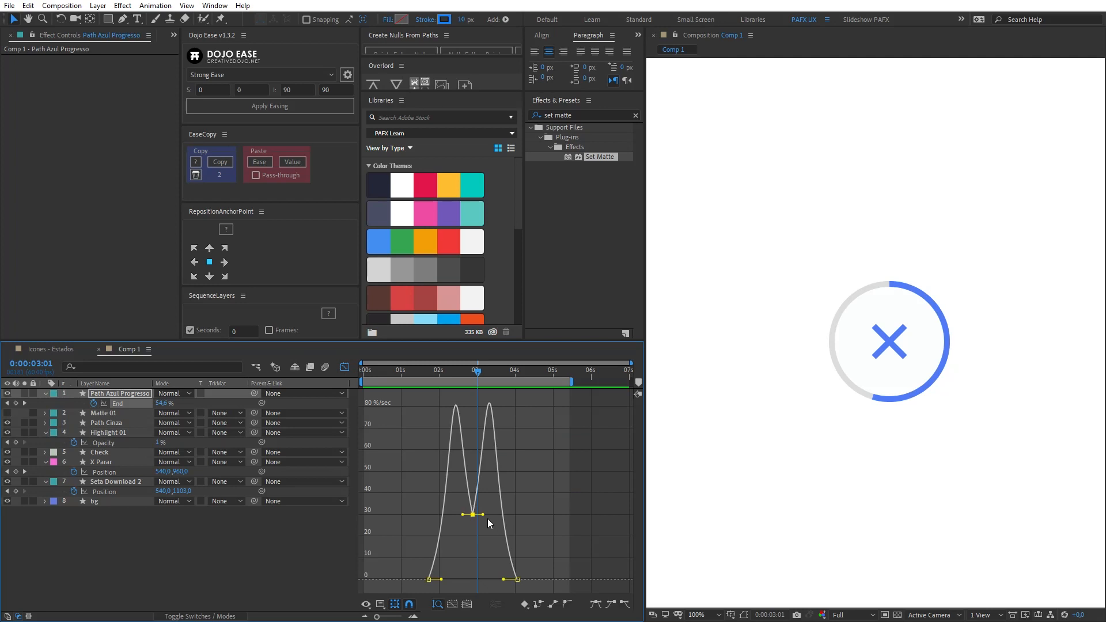
{"action": "key", "text": "ctrl+shift+k"}
{"action": "left_click", "coordinate": [551, 304]}
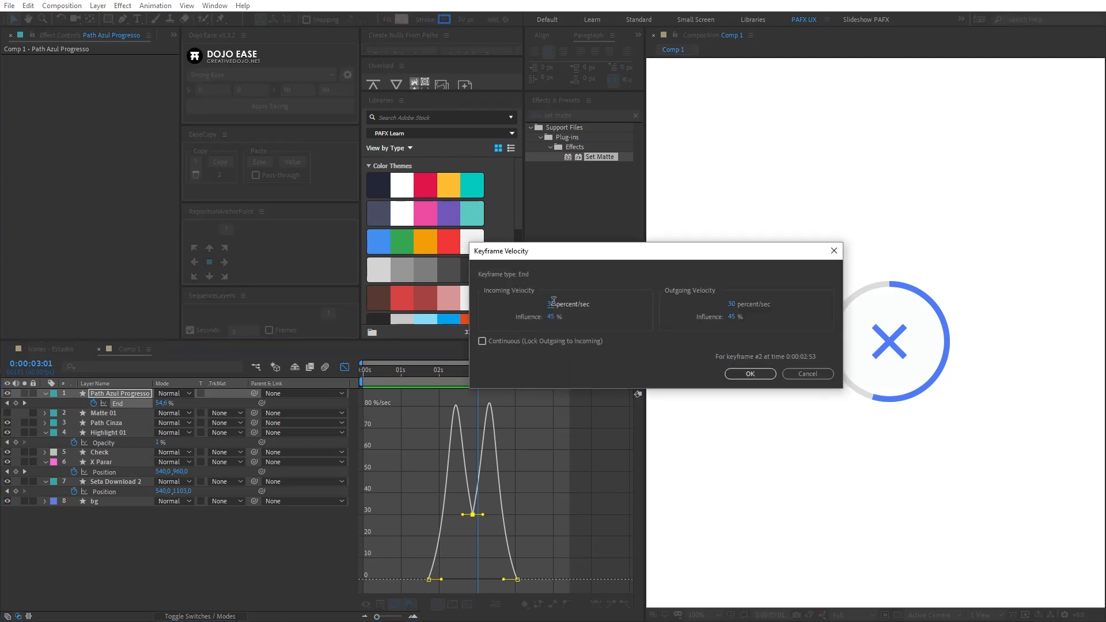
{"action": "key", "text": "Tab"}
{"action": "key", "text": "Tab"}
{"action": "type", "text": "20"}
{"action": "key", "text": "Return"}
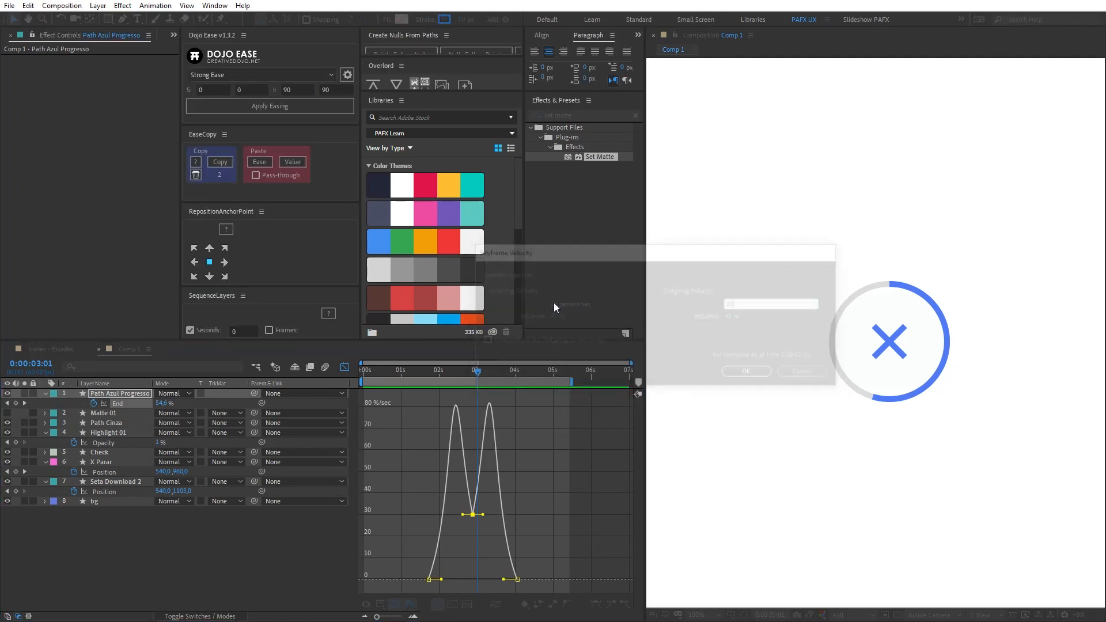
{"action": "left_click", "coordinate": [420, 372]}
{"action": "key", "text": "space"}
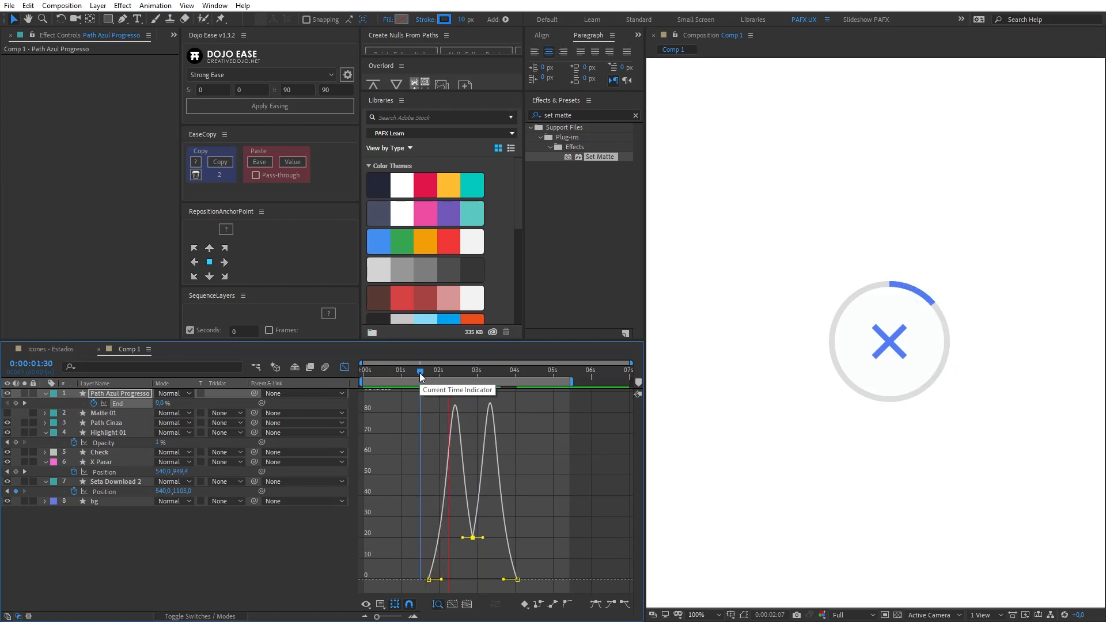